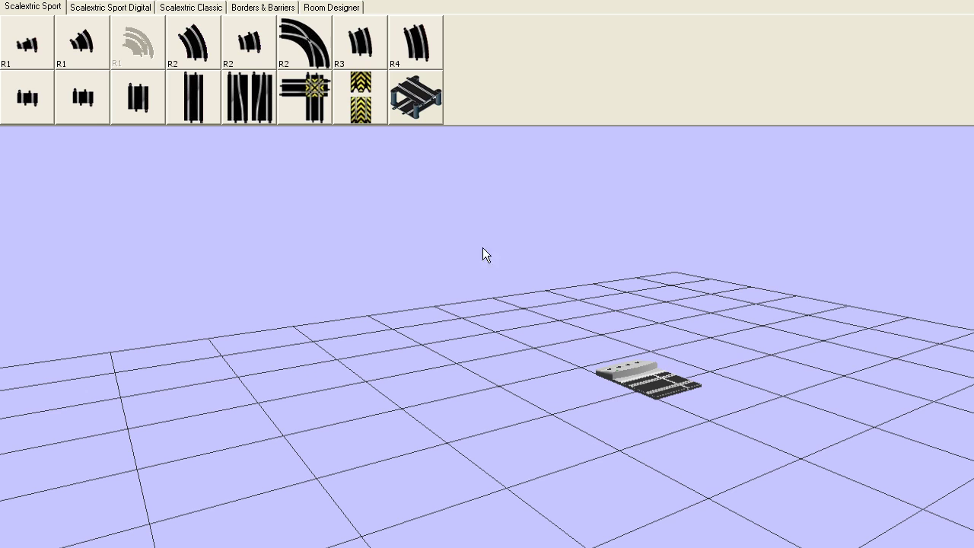
- Extend the track from the start piece with one straight followed by a 180° bend of Radius 2 45° curves (C8206)
{"action": "left_click", "coordinate": [189, 103]}
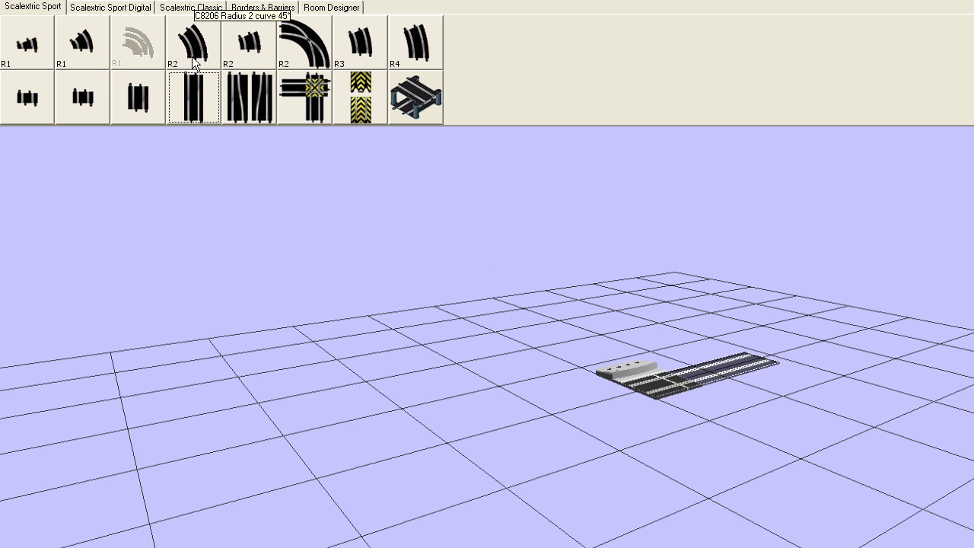
{"action": "left_click", "coordinate": [194, 44]}
{"action": "left_click", "coordinate": [194, 44]}
{"action": "left_click", "coordinate": [194, 44]}
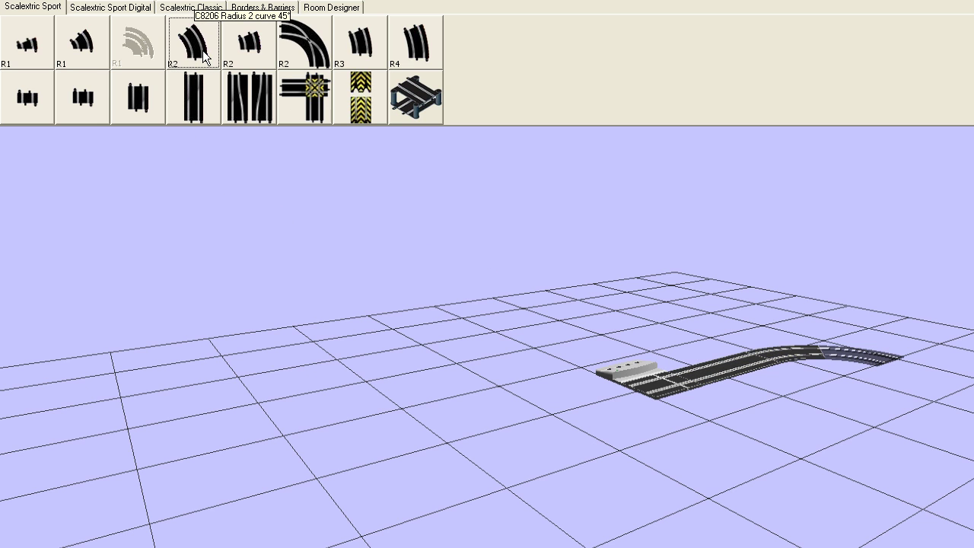
{"action": "left_click", "coordinate": [204, 58]}
- Continue the circuit with three straights, a run of Radius 2 45° curves and straight pieces back towards the start piece
{"action": "left_click", "coordinate": [193, 91]}
{"action": "left_click", "coordinate": [195, 93]}
{"action": "left_click", "coordinate": [194, 94]}
{"action": "left_click", "coordinate": [210, 54]}
{"action": "left_click", "coordinate": [196, 47]}
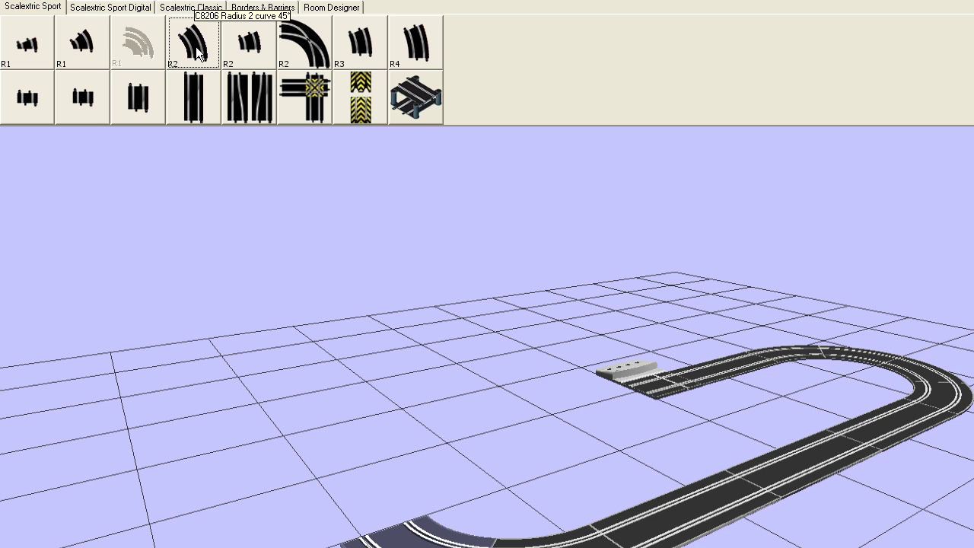
{"action": "left_click", "coordinate": [196, 47]}
{"action": "left_click", "coordinate": [197, 51]}
{"action": "left_click", "coordinate": [173, 97]}
{"action": "left_click", "coordinate": [139, 98]}
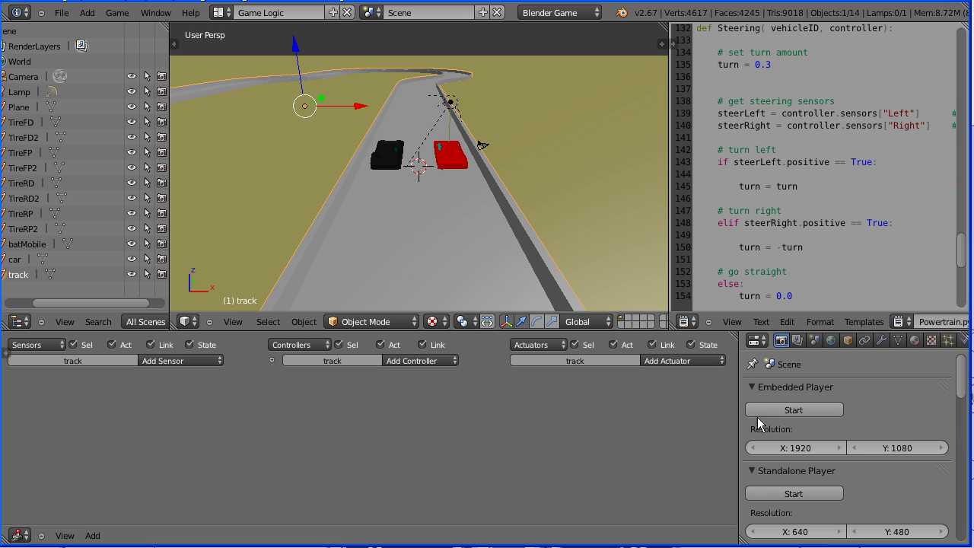
- Switch to Blender, test-run the racing game in the embedded player and stop it
{"action": "left_click", "coordinate": [780, 409]}
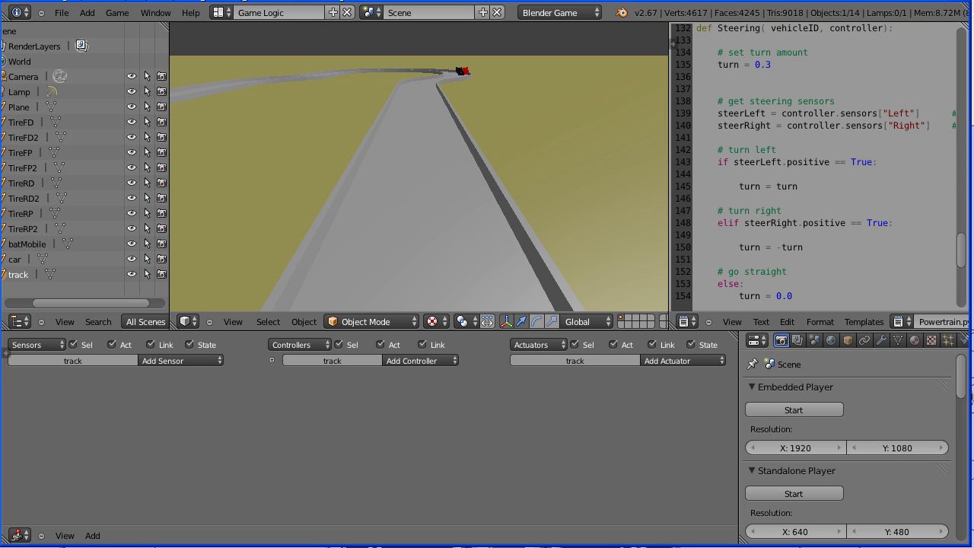
{"action": "key", "text": "Escape"}
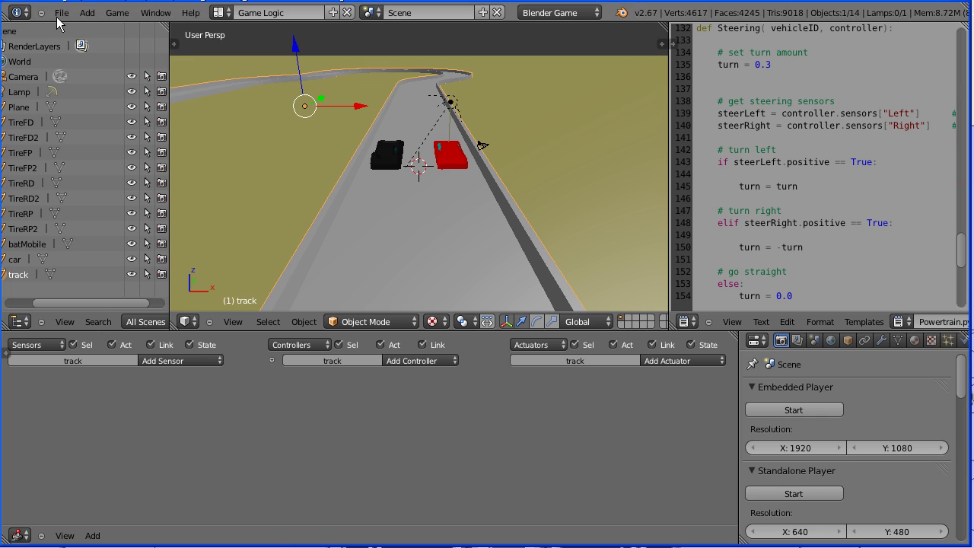
- Start a new scene by reloading the start-up file, and hide the default cube in the viewport
{"action": "left_click", "coordinate": [60, 13]}
{"action": "left_click", "coordinate": [80, 33]}
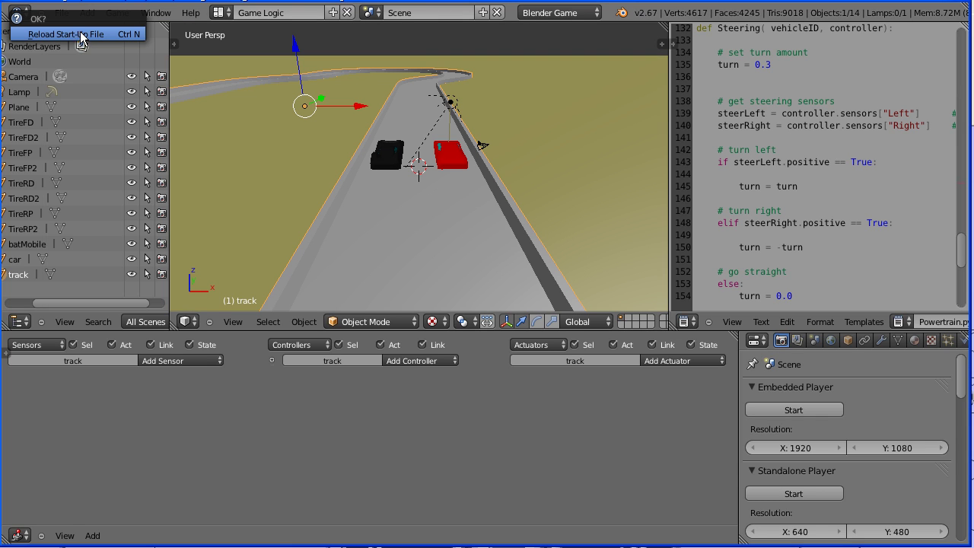
{"action": "left_click", "coordinate": [134, 23]}
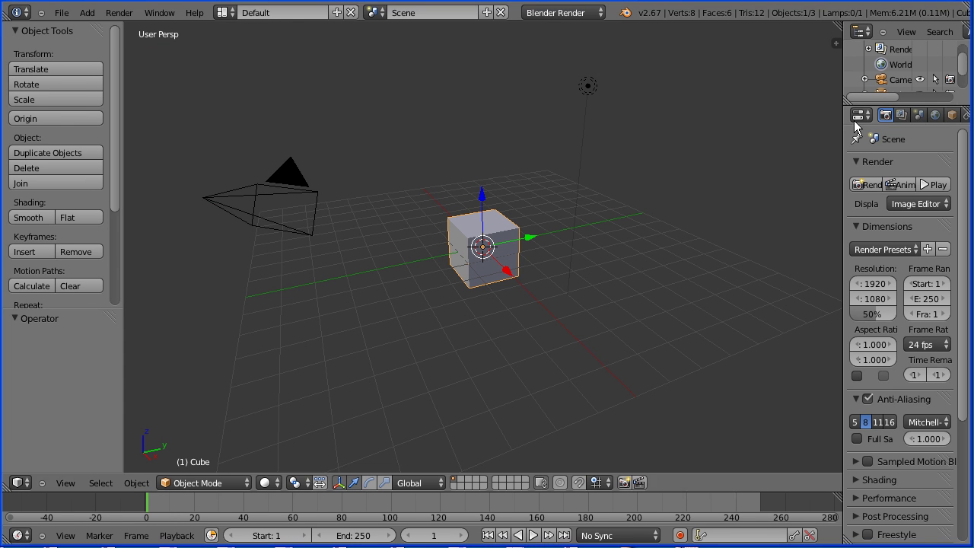
{"action": "left_click_drag", "start_coordinate": [921, 104], "coordinate": [923, 147]}
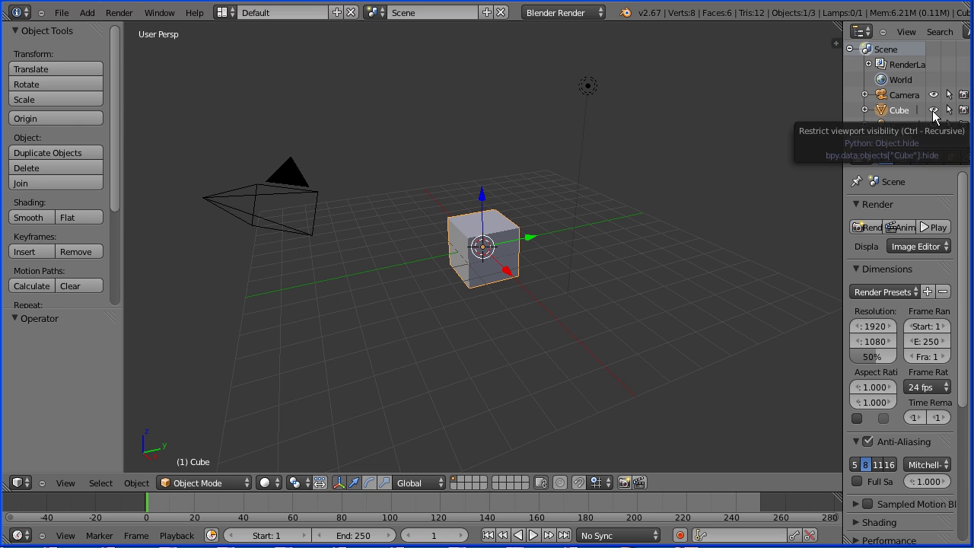
{"action": "left_click", "coordinate": [935, 111]}
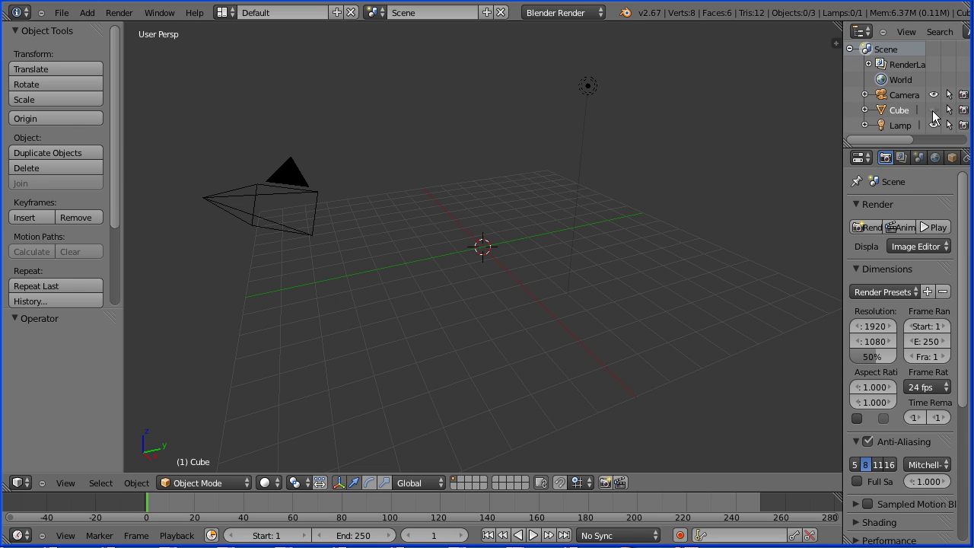
- Set the 3D view to an orthographic projection seen from the top
{"action": "left_click", "coordinate": [67, 484]}
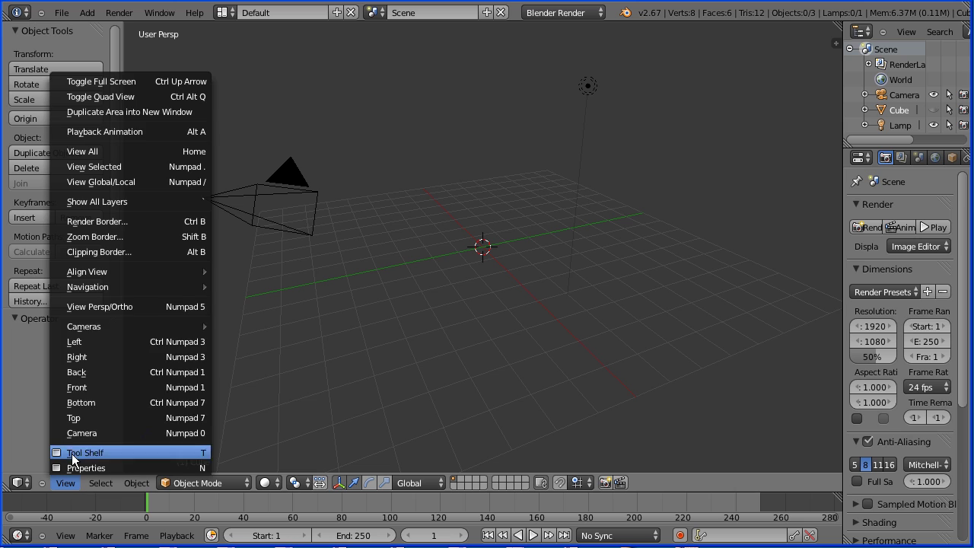
{"action": "left_click", "coordinate": [178, 306]}
{"action": "left_click", "coordinate": [58, 485]}
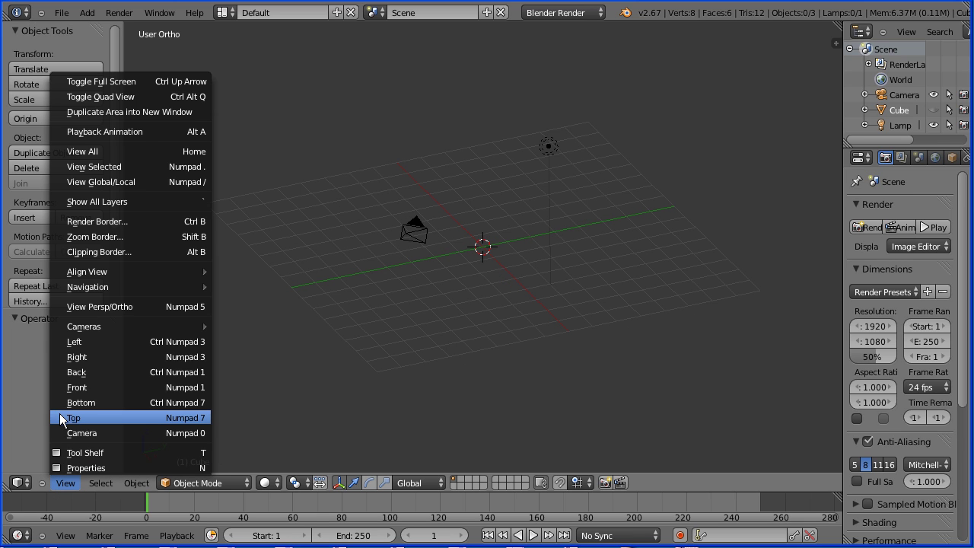
{"action": "left_click", "coordinate": [149, 420]}
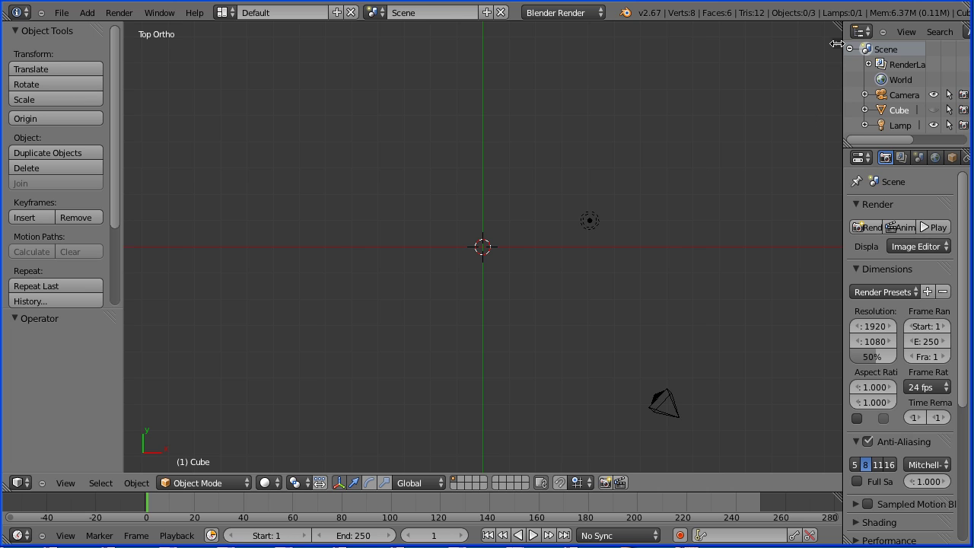
- Enable background images for the 3D view and load scalectrix.png from the racingGame folder
{"action": "key", "text": "n"}
{"action": "left_click_drag", "start_coordinate": [835, 173], "coordinate": [834, 331]}
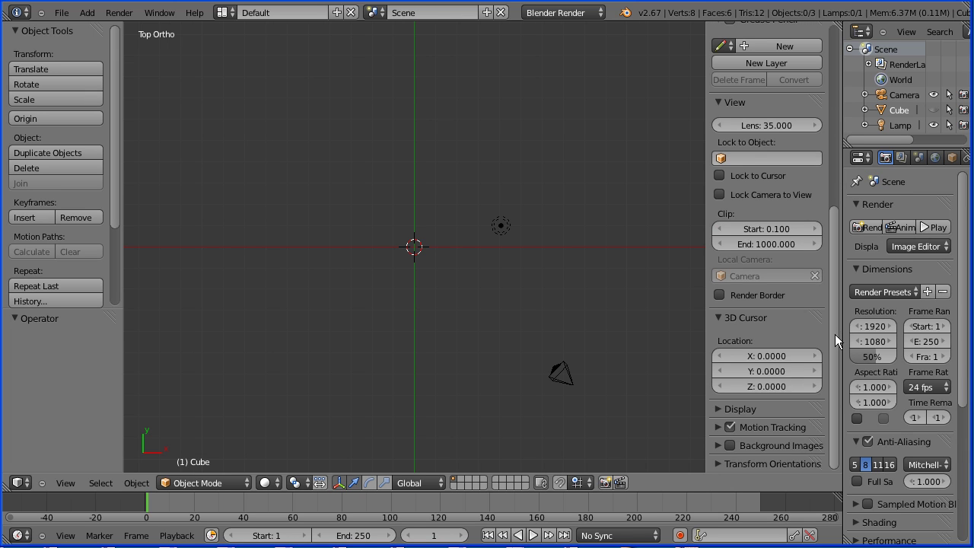
{"action": "left_click", "coordinate": [720, 446]}
{"action": "left_click", "coordinate": [795, 469]}
{"action": "left_click_drag", "start_coordinate": [836, 409], "coordinate": [850, 472]}
{"action": "left_click", "coordinate": [795, 438]}
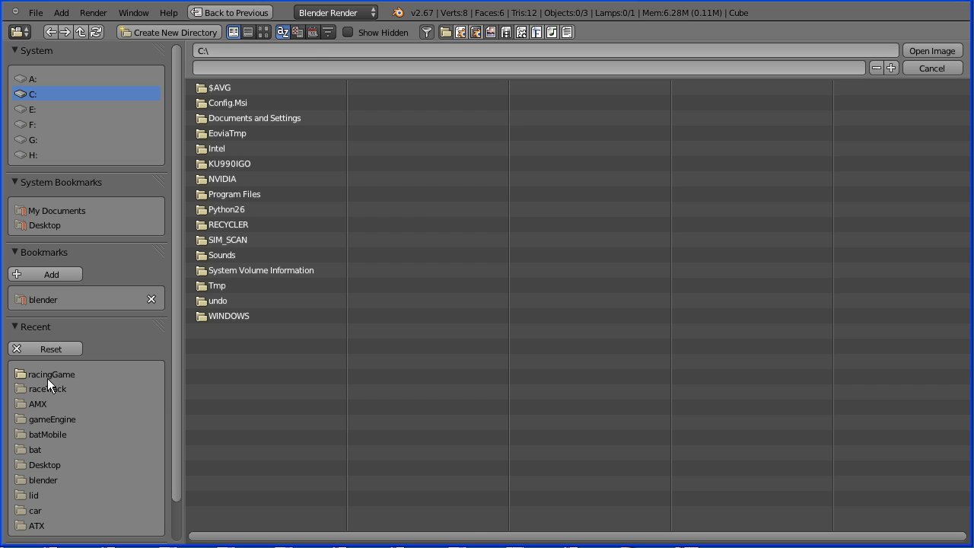
{"action": "left_click", "coordinate": [47, 377]}
{"action": "left_click", "coordinate": [255, 98]}
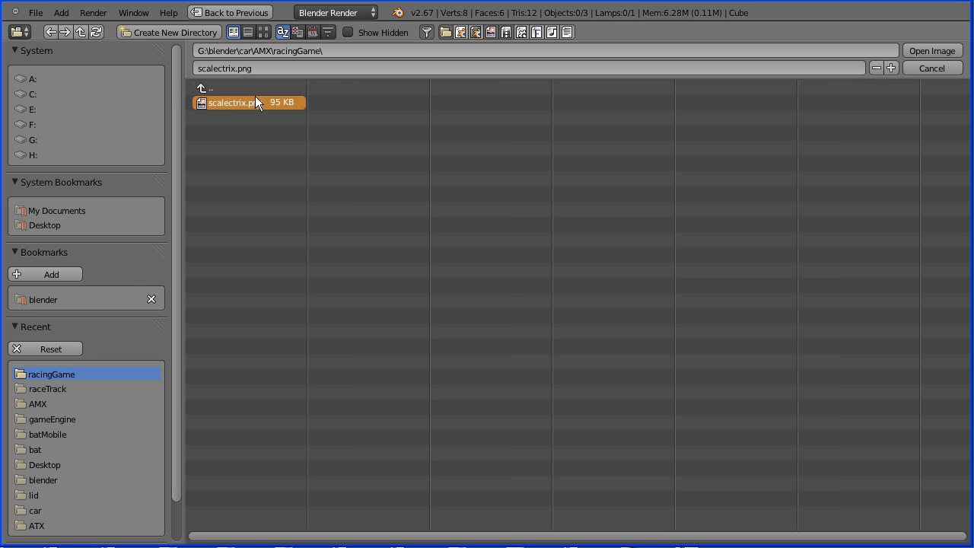
{"action": "left_click", "coordinate": [921, 50]}
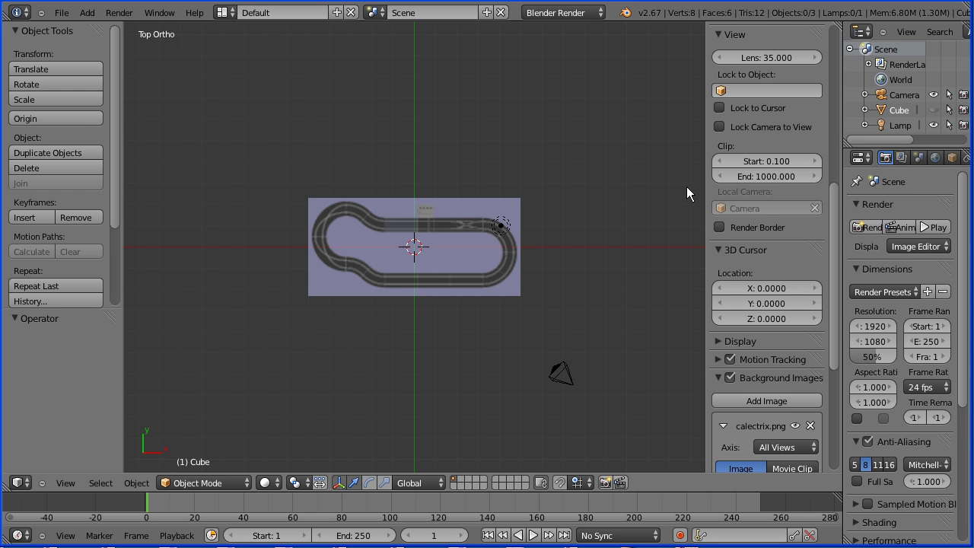
{"action": "key", "text": "n"}
- Add a Bezier curve at the origin and put it into Edit Mode
{"action": "scroll", "coordinate": [715, 197], "scroll_direction": "up", "scroll_amount": 5}
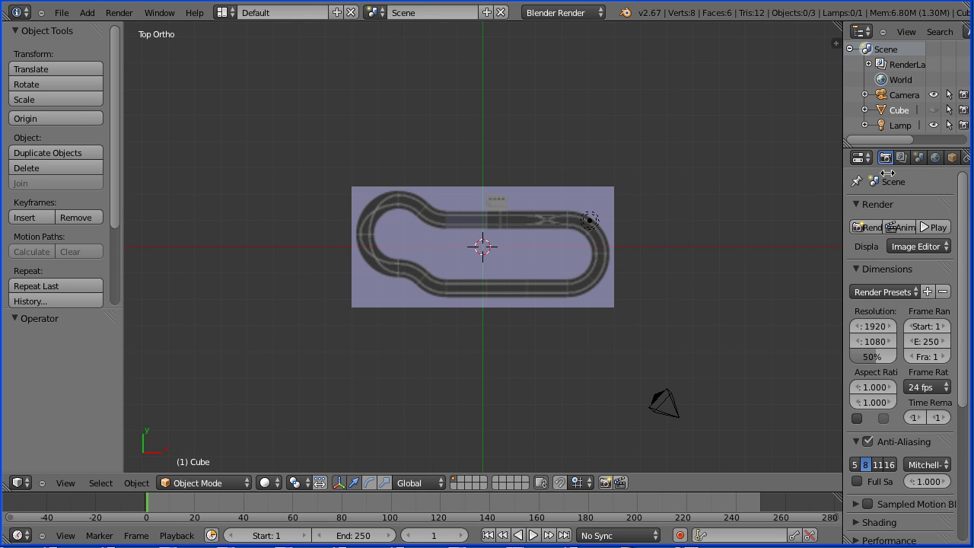
{"action": "scroll", "coordinate": [719, 208], "scroll_direction": "up", "scroll_amount": 1}
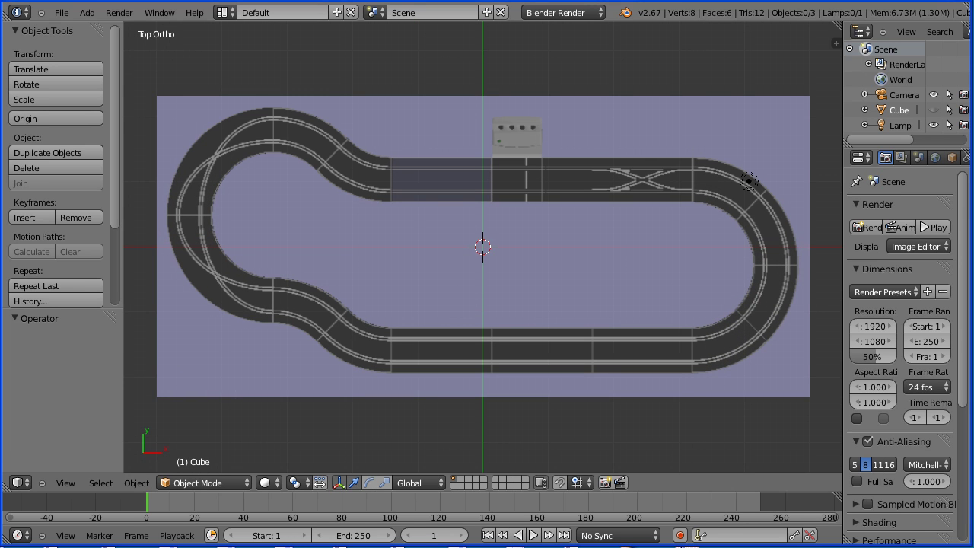
{"action": "left_click", "coordinate": [87, 14]}
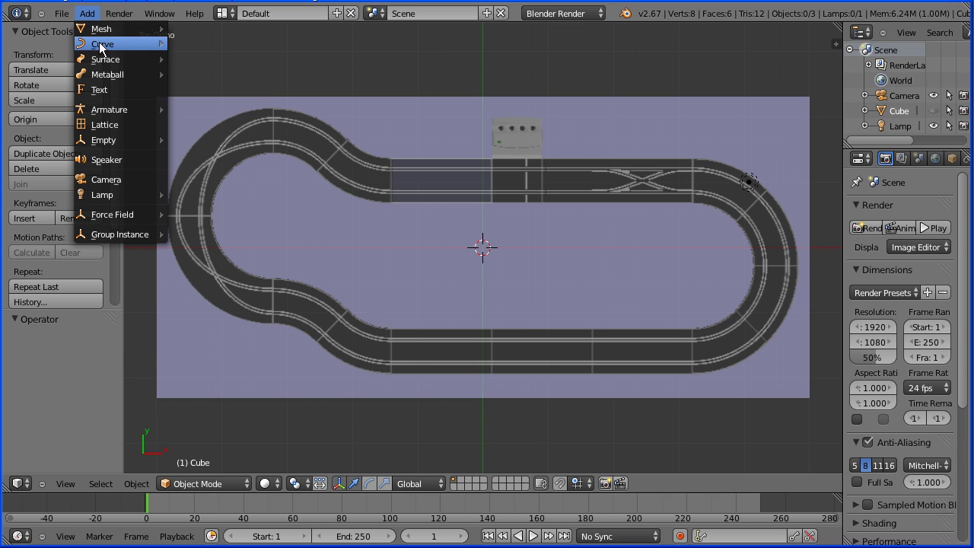
{"action": "mouse_move", "coordinate": [152, 43]}
{"action": "left_click", "coordinate": [227, 43]}
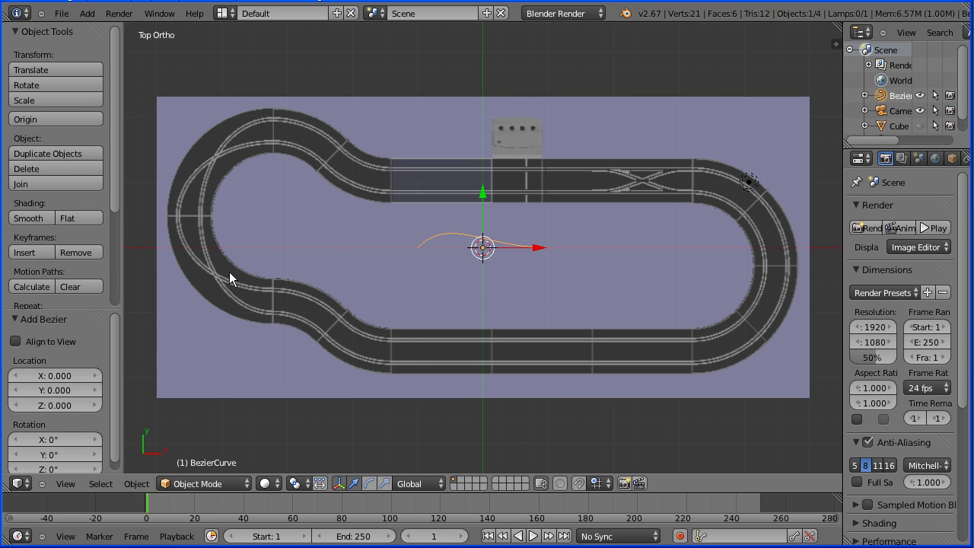
{"action": "left_click", "coordinate": [199, 484]}
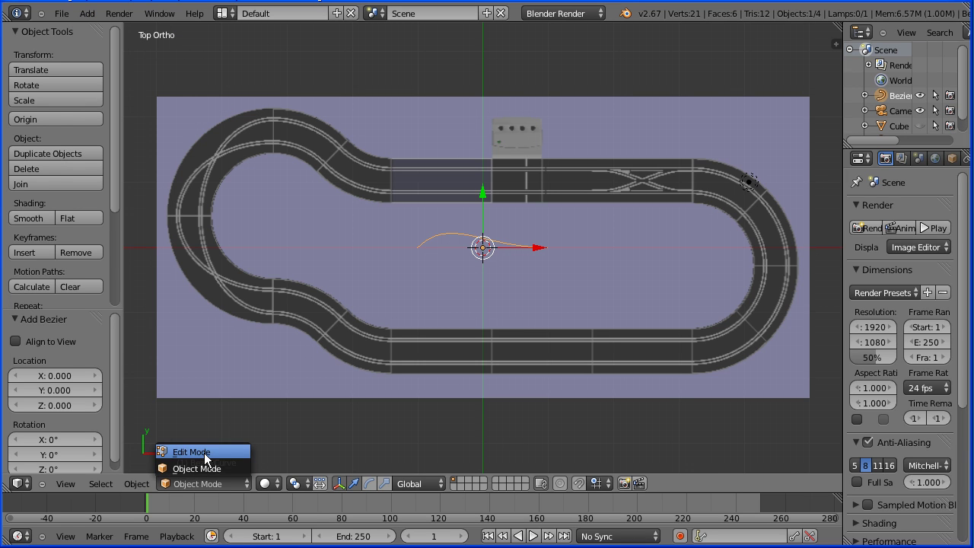
{"action": "left_click", "coordinate": [208, 451]}
- Set the handle type of all the curve's control points to Vector
{"action": "left_click", "coordinate": [143, 485]}
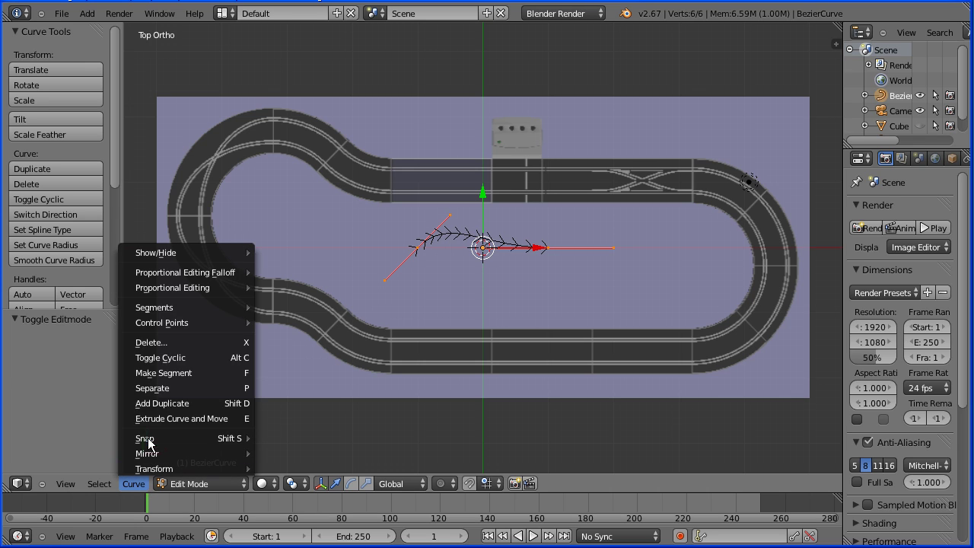
{"action": "mouse_move", "coordinate": [157, 321]}
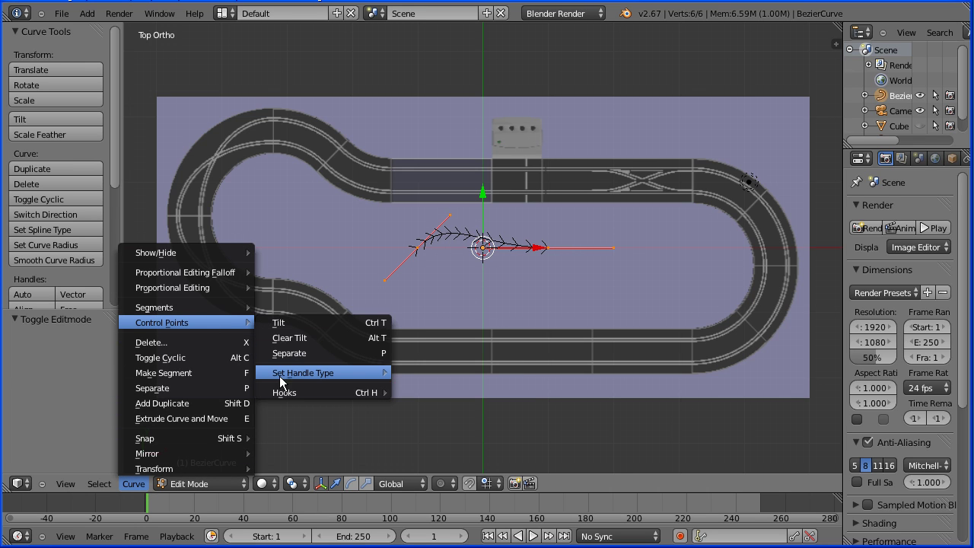
{"action": "mouse_move", "coordinate": [334, 373]}
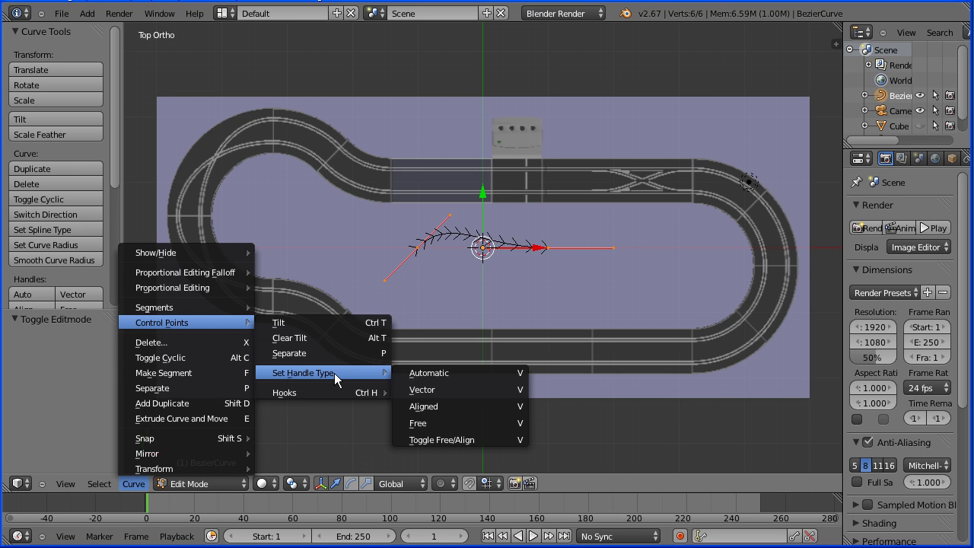
{"action": "left_click", "coordinate": [476, 390]}
- Move the curve's left end point by about X -0.396, Y 1.014 onto the track centreline at the upper straight's left end
{"action": "right_click", "coordinate": [418, 247]}
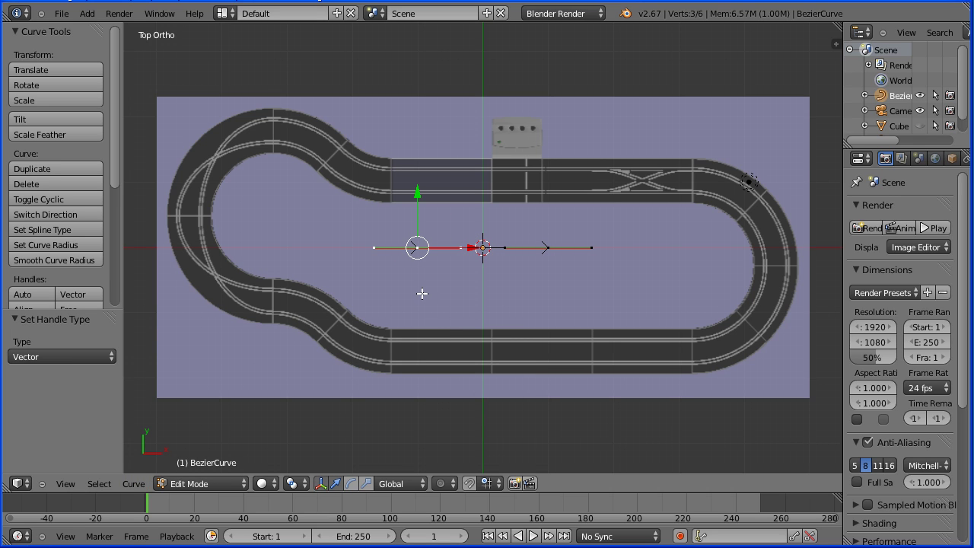
{"action": "key", "text": "g"}
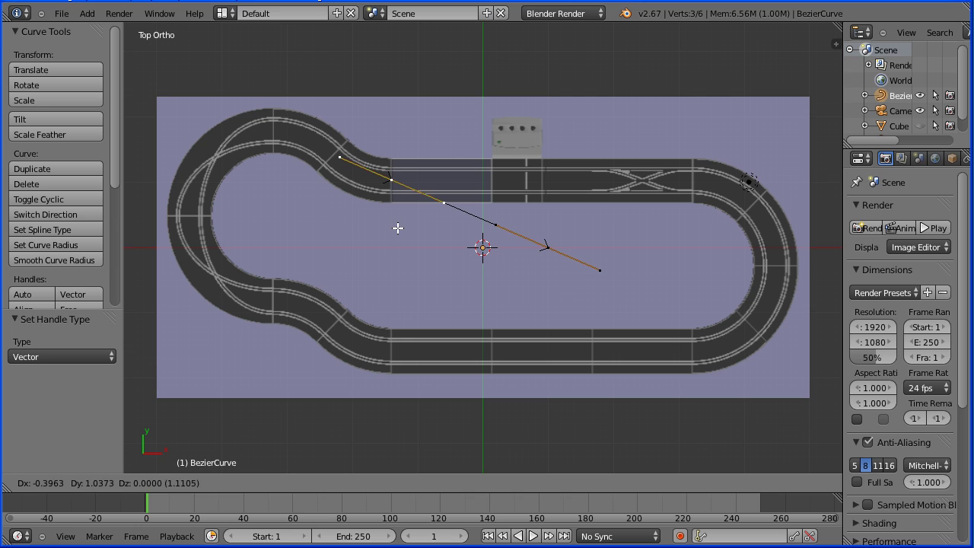
{"action": "left_click", "coordinate": [397, 229]}
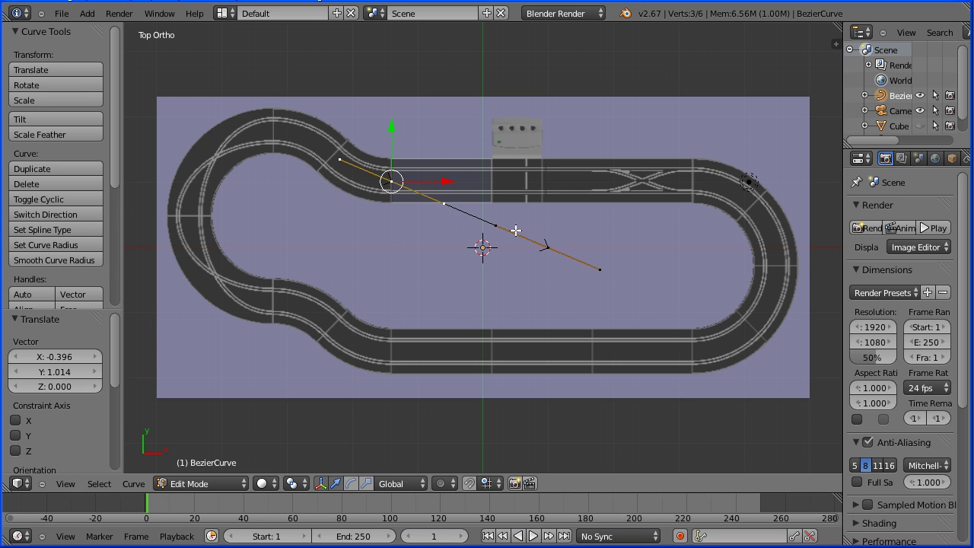
- Move the curve's right end point by about X 2.2, Y 1.0 to the upper straight's right end, where the bend begins
{"action": "right_click", "coordinate": [545, 245]}
{"action": "key", "text": "g"}
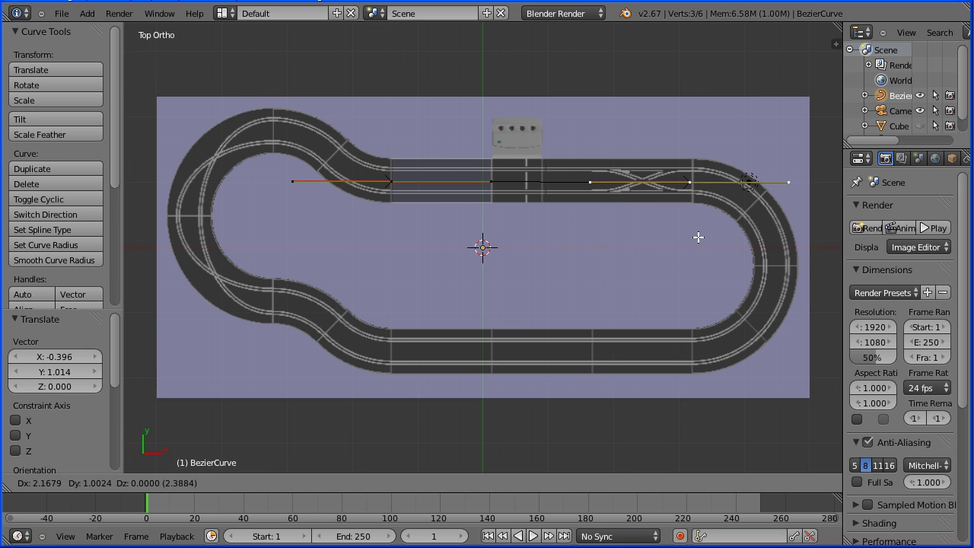
{"action": "left_click", "coordinate": [701, 237]}
{"action": "key", "text": "Tab"}
{"action": "key", "text": "Tab"}
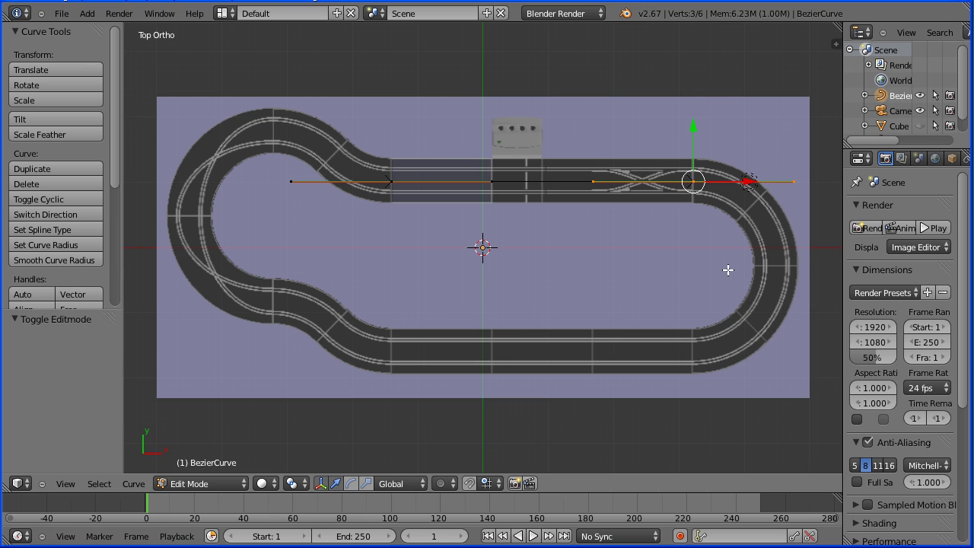
- Extrude the end point about Y -2.611 to the lower straight's right end and pull the new segment's handles about X 1.7 outward to round the bend
{"action": "key", "text": "e"}
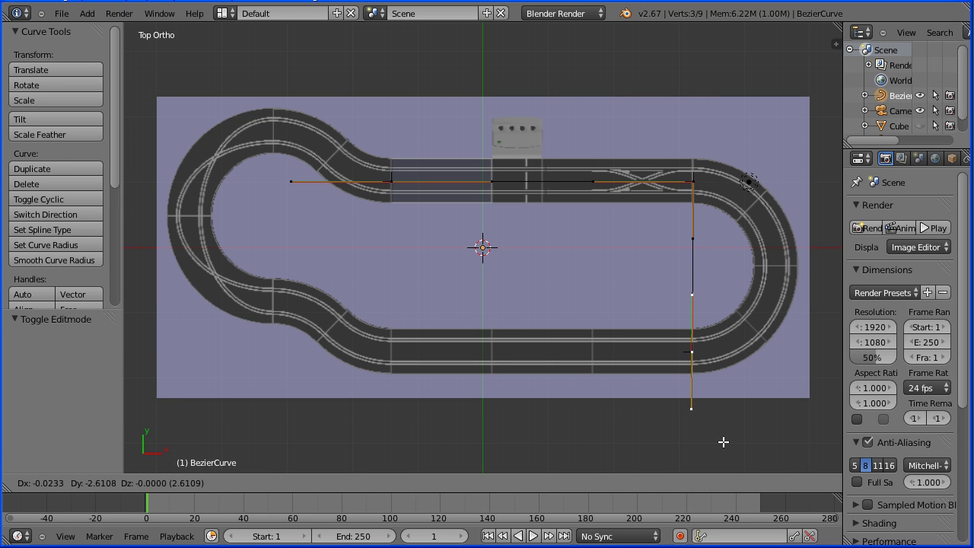
{"action": "left_click", "coordinate": [723, 441]}
{"action": "right_click", "coordinate": [691, 240]}
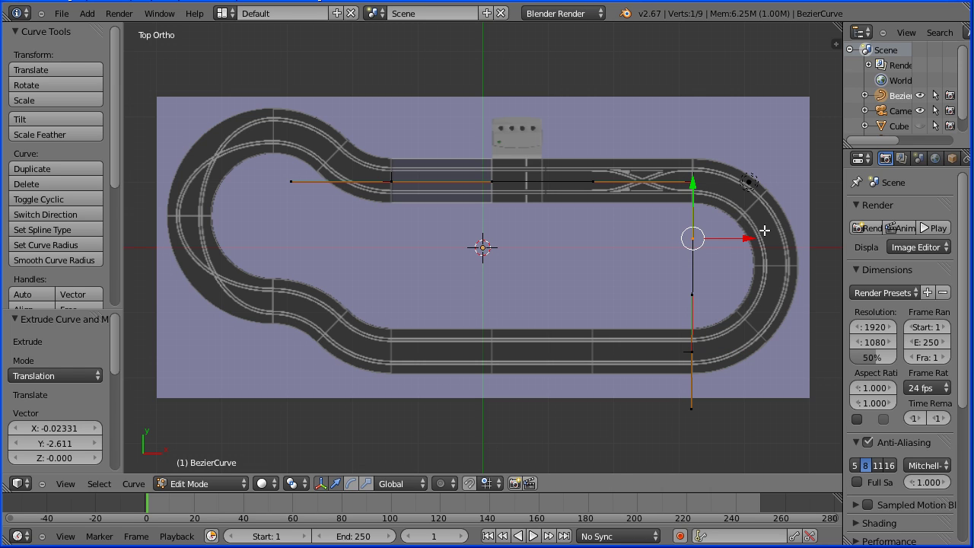
{"action": "key", "text": "g"}
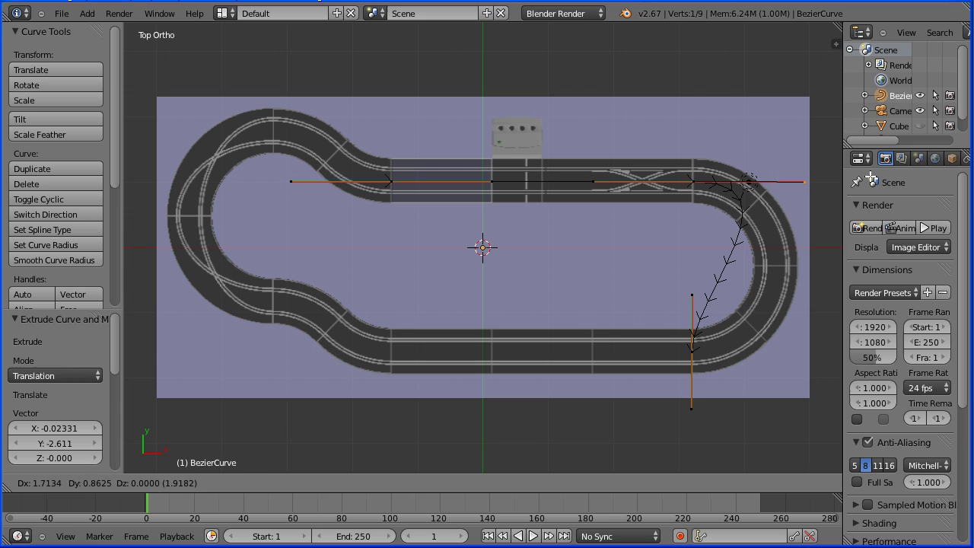
{"action": "key", "text": "Return"}
{"action": "right_click", "coordinate": [699, 295]}
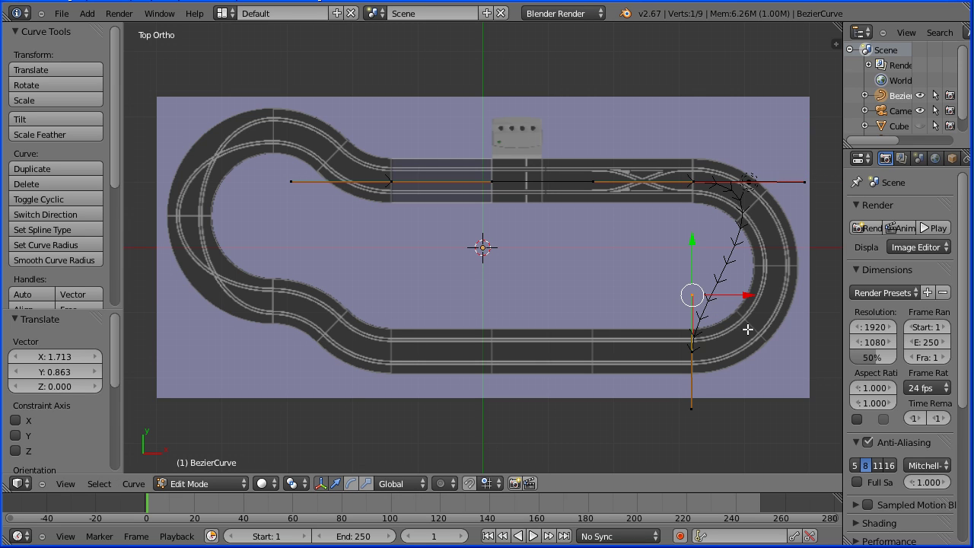
{"action": "key", "text": "g"}
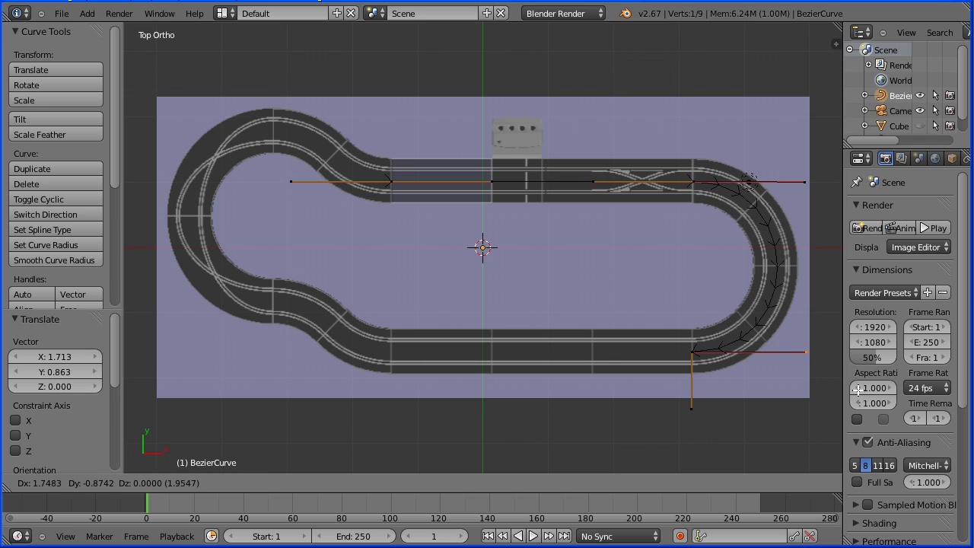
{"action": "left_click", "coordinate": [858, 388]}
- Extrude the curve's end point about X -4.627, Y 0.035 along the lower straight to its left end
{"action": "right_click", "coordinate": [692, 351]}
{"action": "key", "text": "e"}
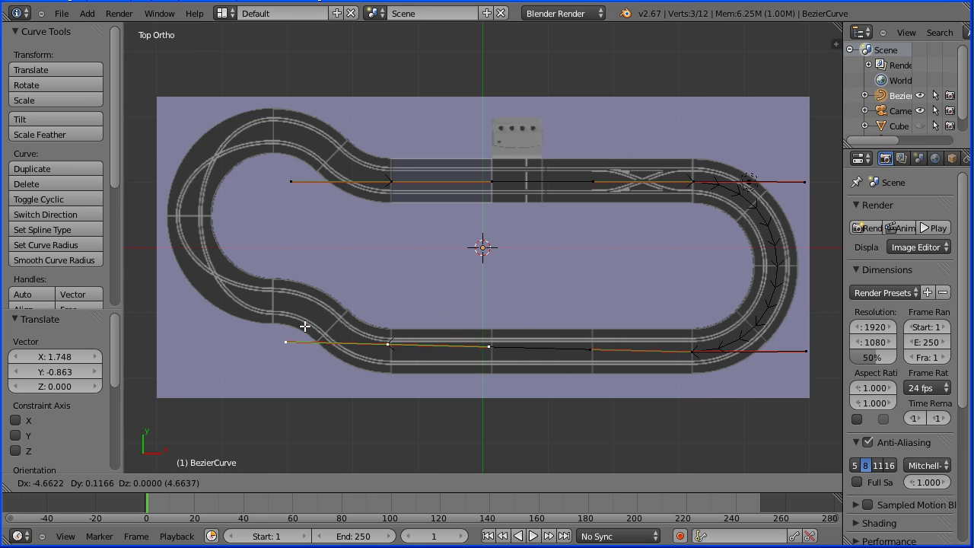
{"action": "left_click", "coordinate": [307, 330]}
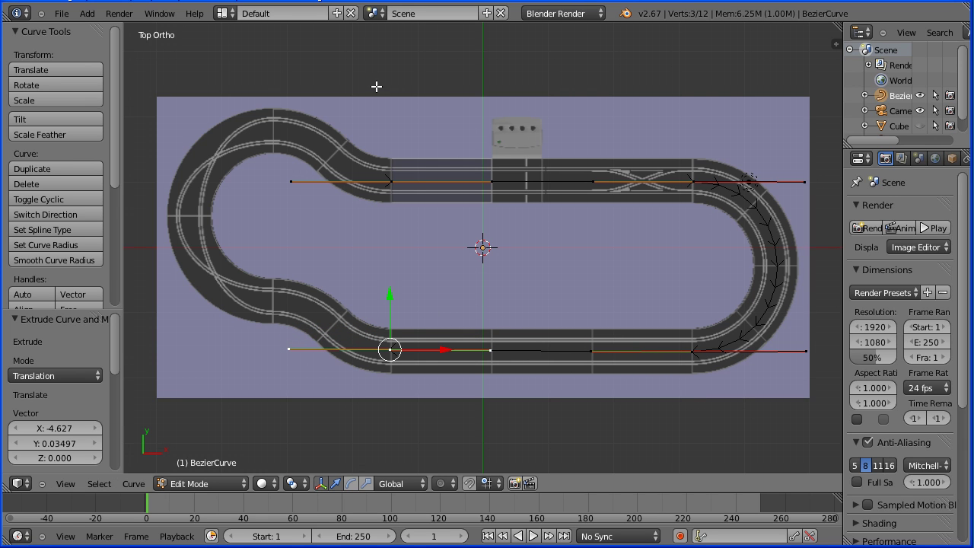
{"action": "key", "text": "Tab"}
{"action": "key", "text": "Tab"}
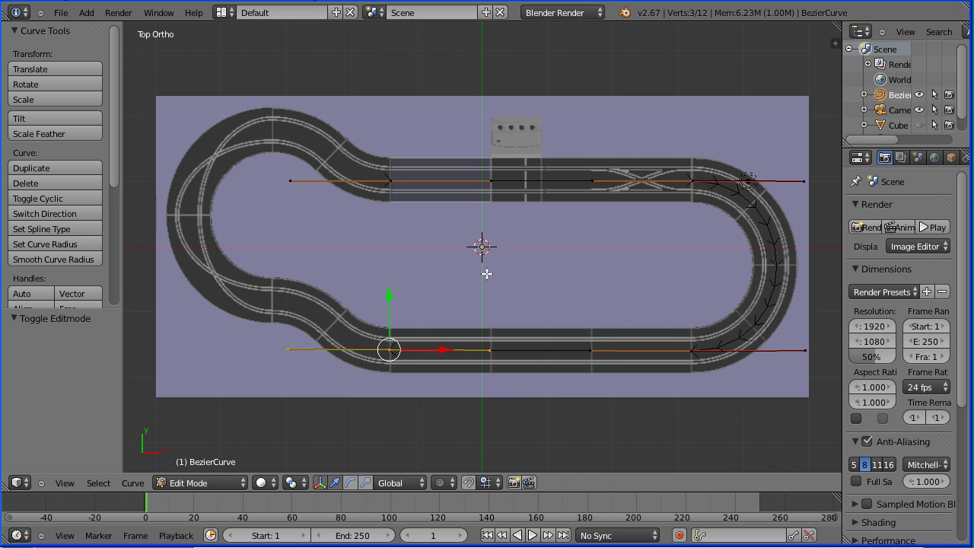
- Extrude the end point about X -0.894, Y 0.363 to the diagonal joint in the middle of the lower S-bend
{"action": "middle_click_drag", "start_coordinate": [331, 327], "coordinate": [469, 239], "text": "shift"}
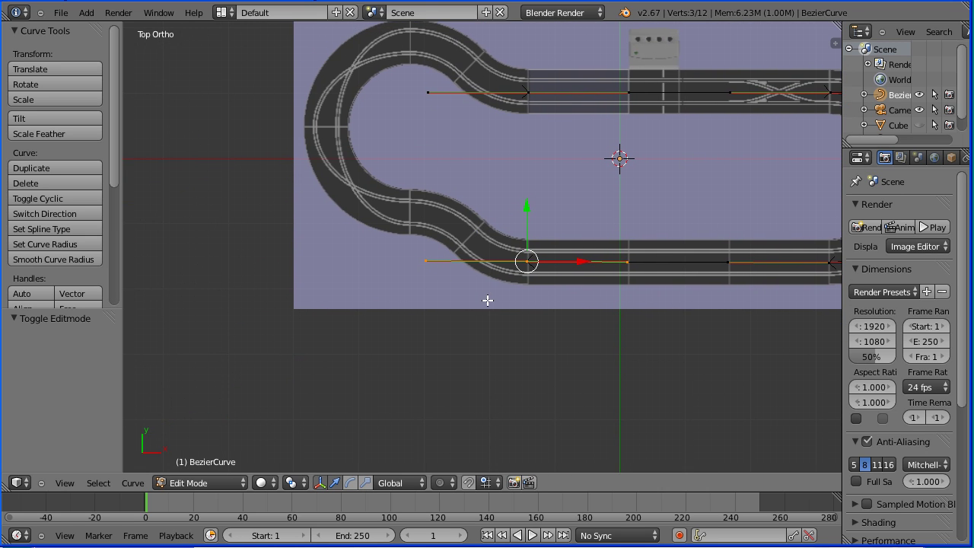
{"action": "scroll", "coordinate": [488, 301], "scroll_direction": "up", "scroll_amount": 6}
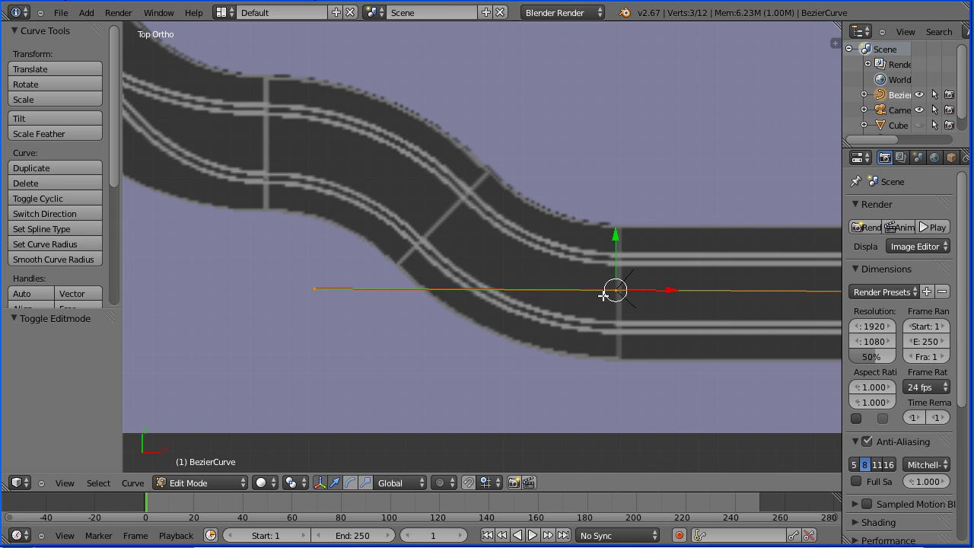
{"action": "key", "text": "e"}
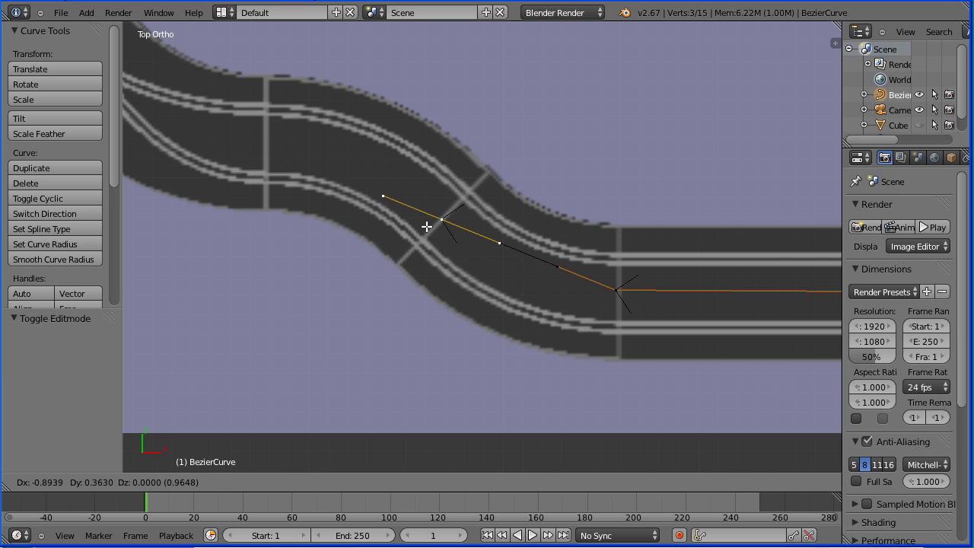
{"action": "left_click", "coordinate": [427, 226]}
- Shape the lower S-bend's first half by moving its start handle about X -0.168, Y -0.109 and its end handle about X 0.023, Y -0.180
{"action": "right_click", "coordinate": [560, 267]}
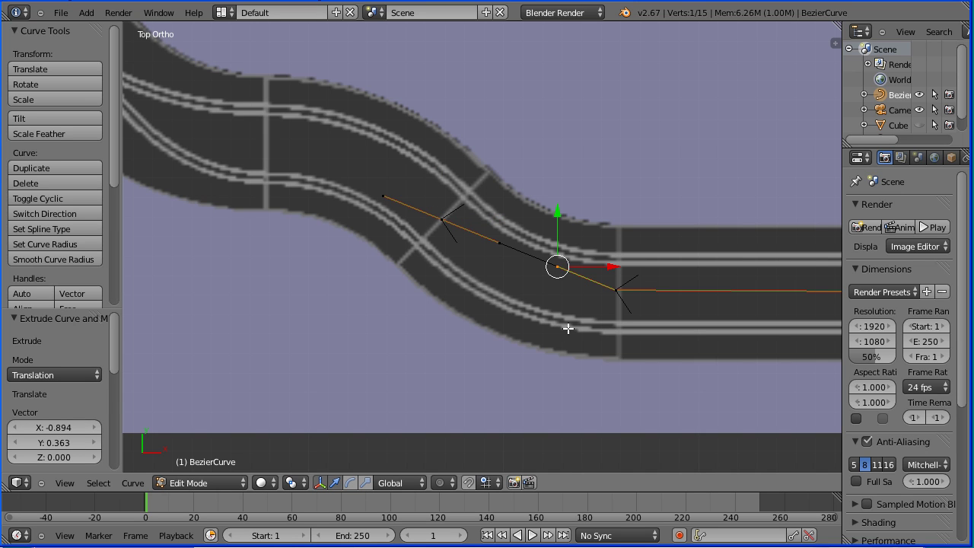
{"action": "key", "text": "g"}
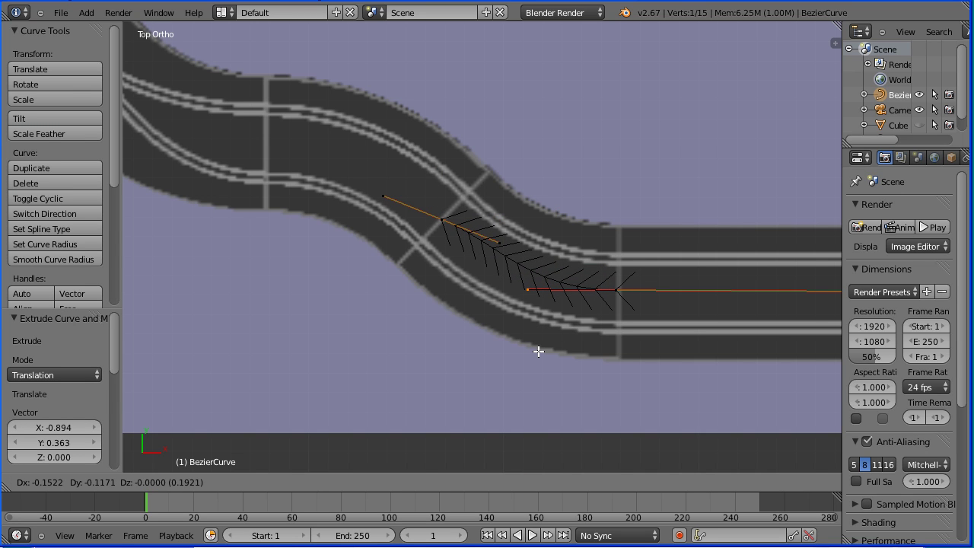
{"action": "left_click", "coordinate": [536, 349]}
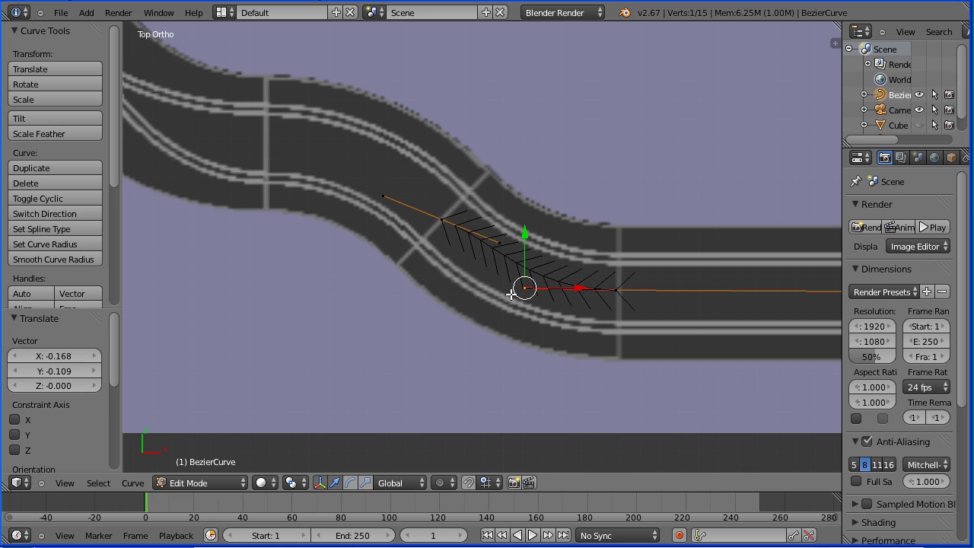
{"action": "right_click", "coordinate": [501, 241]}
{"action": "key", "text": "g"}
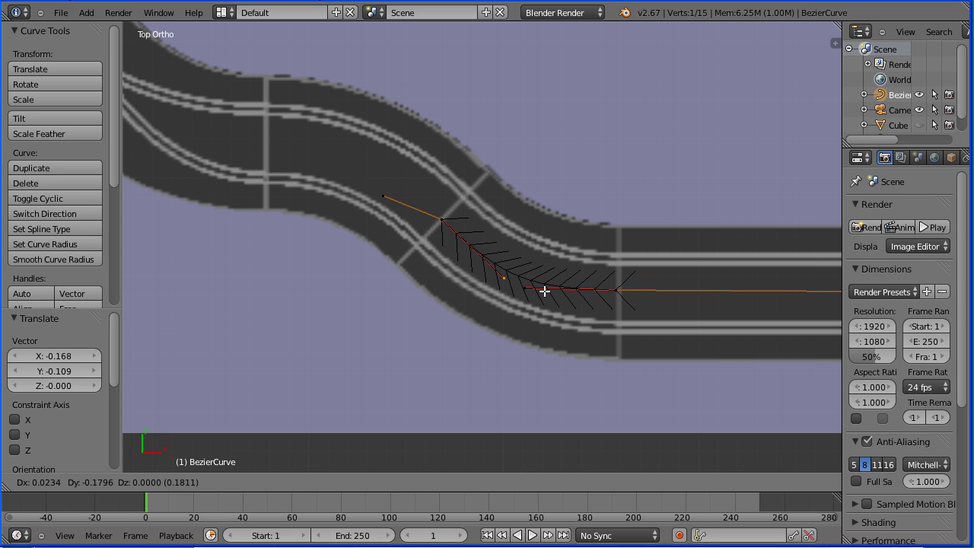
{"action": "left_click", "coordinate": [546, 291]}
- Extrude the curve from the diagonal joint about X -0.906, Y 0.398 to the vertical joint where the left loop begins
{"action": "right_click", "coordinate": [445, 220]}
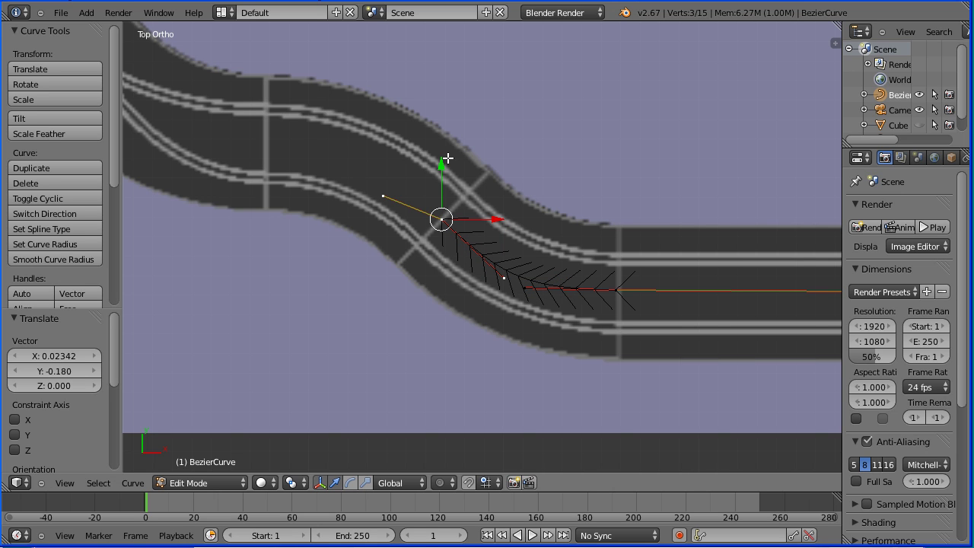
{"action": "key", "text": "e"}
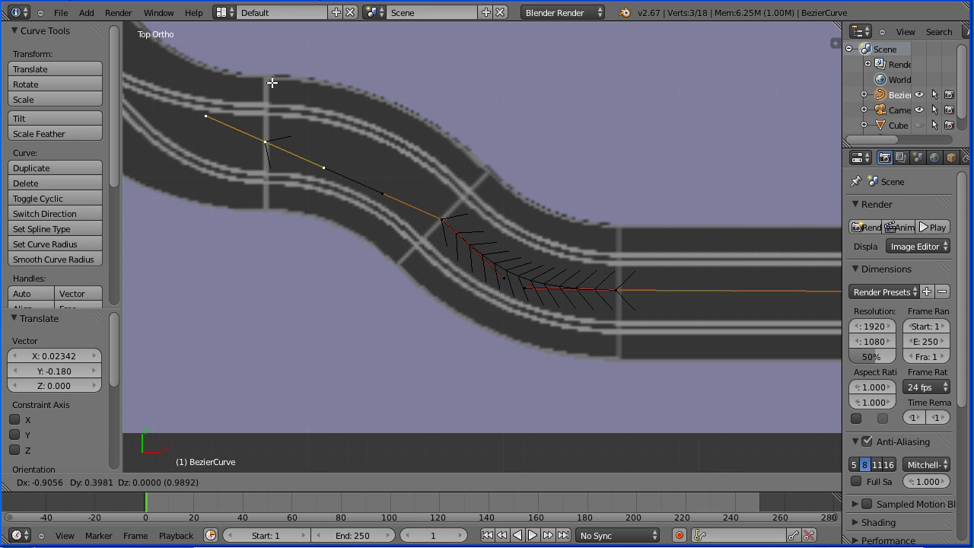
{"action": "left_click", "coordinate": [273, 83]}
- Shape the lower S-bend's second half by moving its loop-side handle about X 0.195, Y 0.125 and its diagonal-joint handle about X 0.020, Y 0.156
{"action": "right_click", "coordinate": [319, 166]}
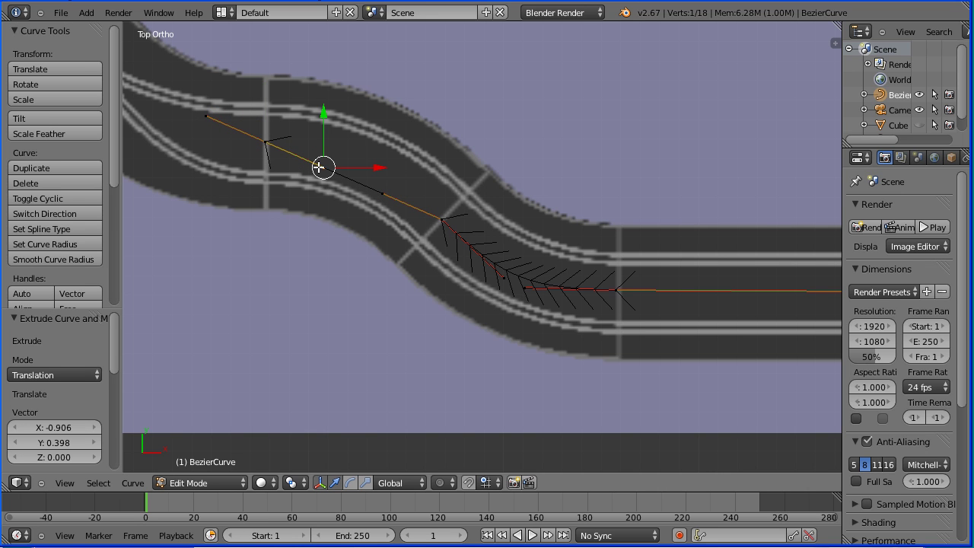
{"action": "key", "text": "g"}
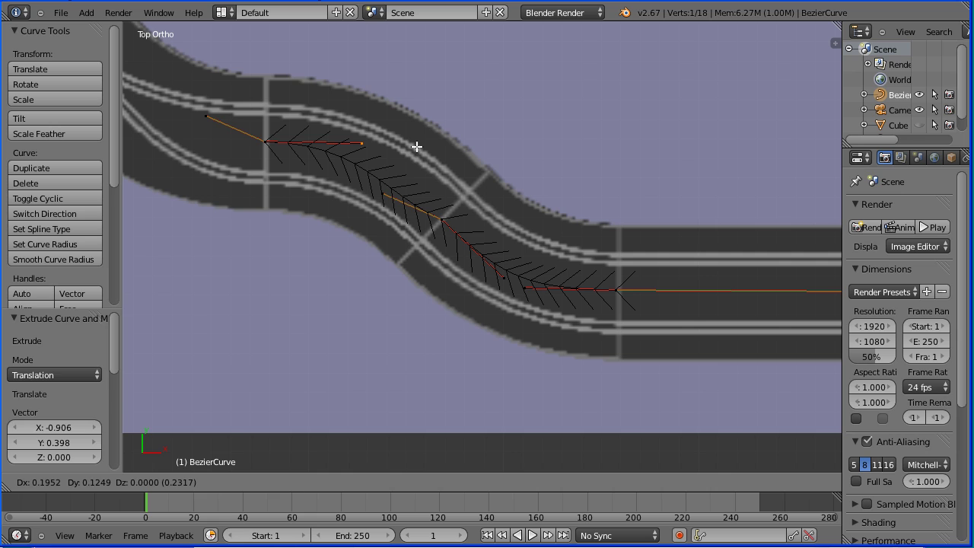
{"action": "left_click", "coordinate": [417, 146]}
{"action": "right_click", "coordinate": [384, 194]}
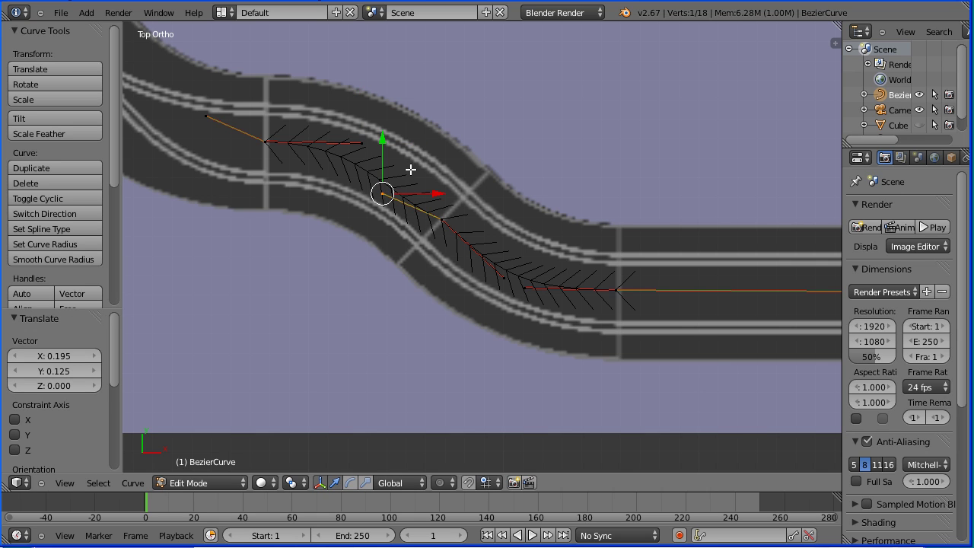
{"action": "key", "text": "g"}
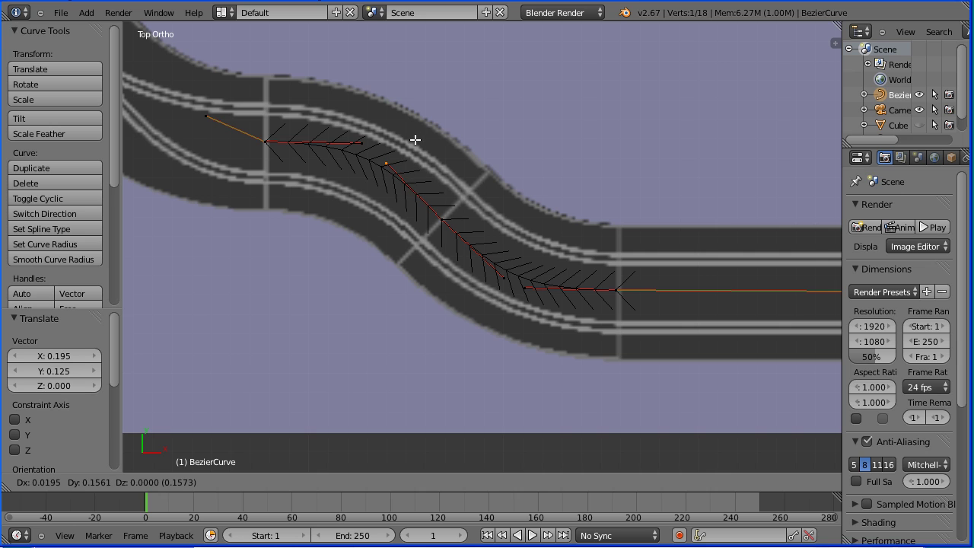
{"action": "key", "text": "Escape"}
{"action": "key", "text": "Tab"}
{"action": "key", "text": "Tab"}
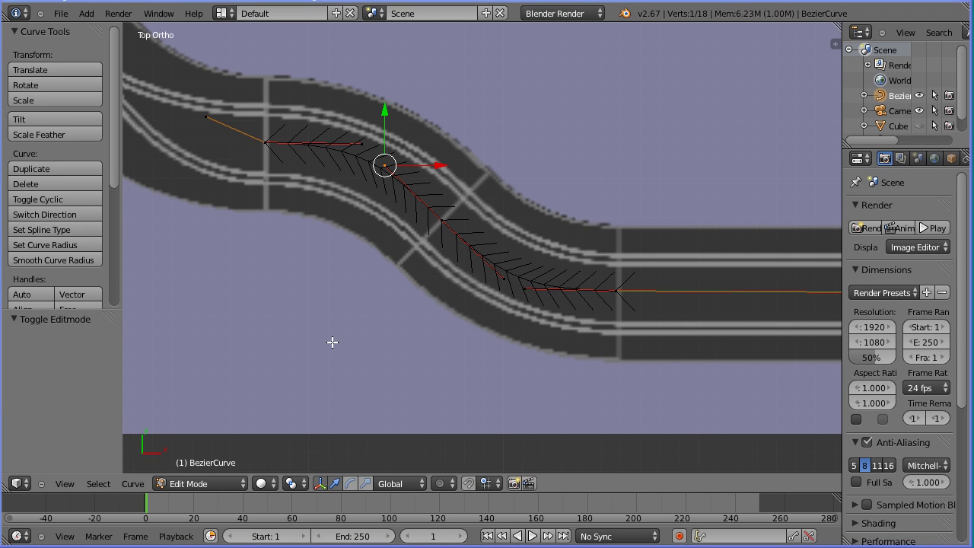
- Extrude the end point about X 0.013, Y 2.610 across the left loop to the vertical joint at its upper end
{"action": "scroll", "coordinate": [333, 343], "scroll_direction": "down", "scroll_amount": 3}
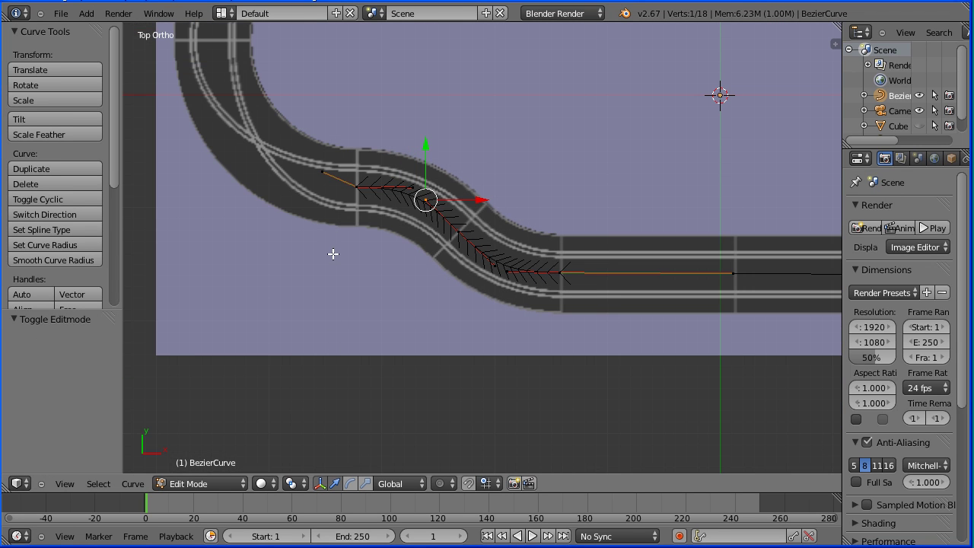
{"action": "middle_click_drag", "start_coordinate": [385, 100], "coordinate": [402, 296], "text": "shift"}
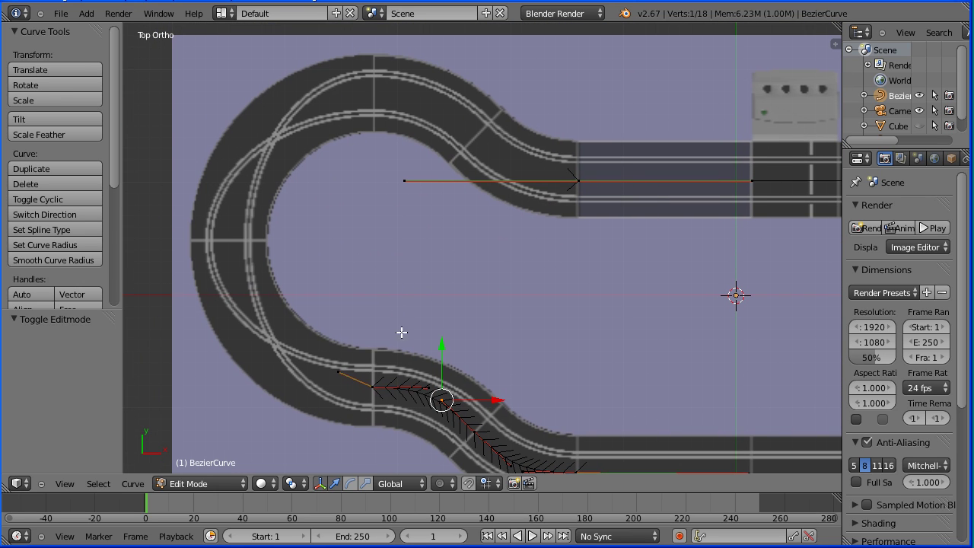
{"action": "right_click", "coordinate": [373, 388]}
{"action": "key", "text": "e"}
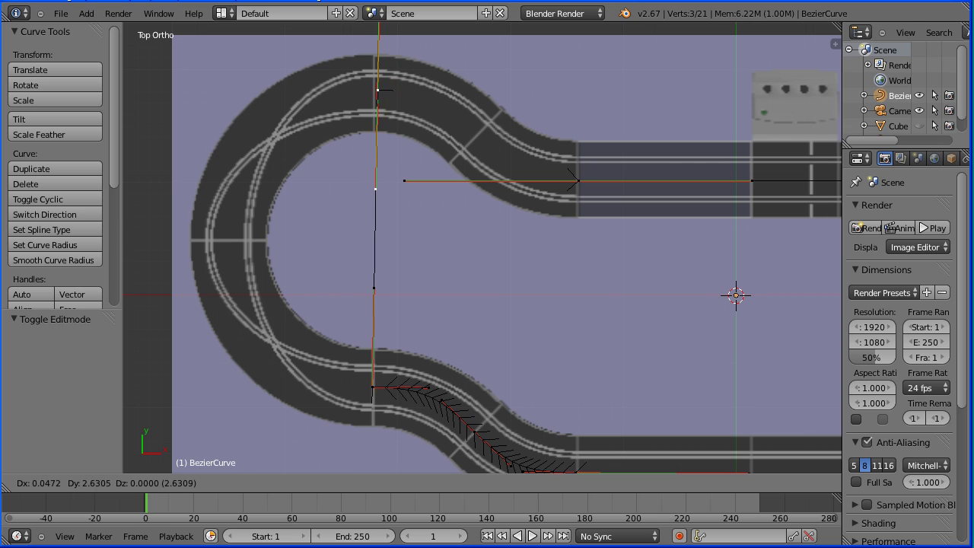
{"action": "left_click", "coordinate": [400, 134]}
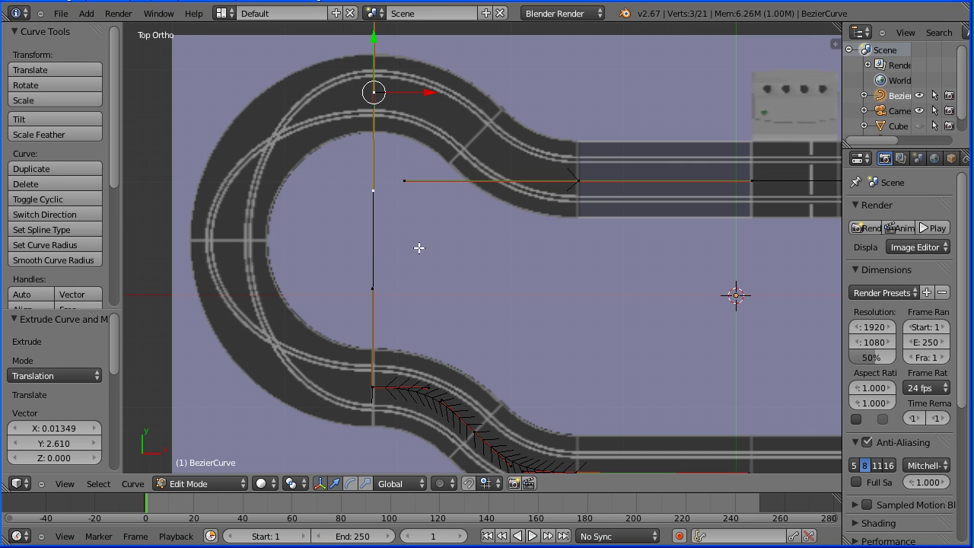
- Round the left loop by moving its lower handle about X -1.706, Y -0.843 and its upper handle about X -1.720, Y 0.870
{"action": "right_click", "coordinate": [371, 287]}
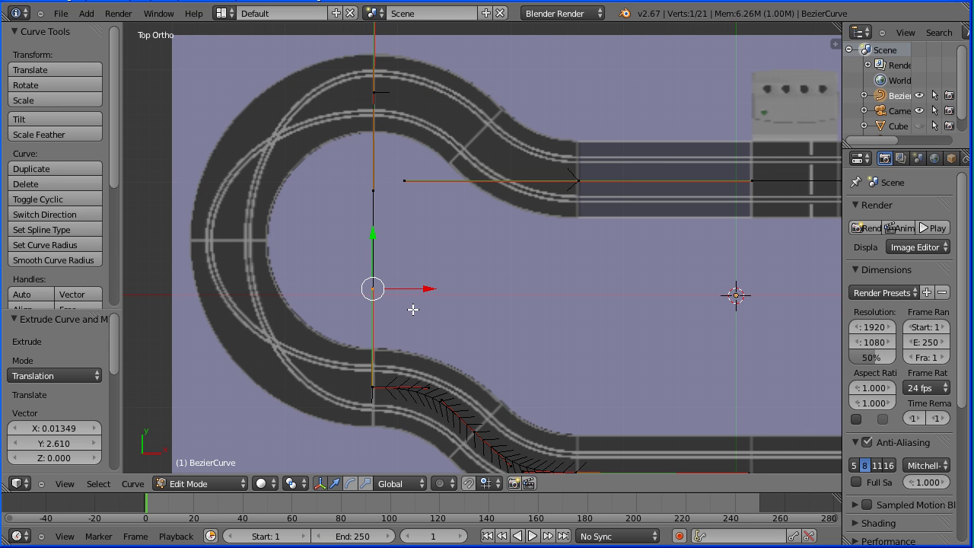
{"action": "key", "text": "g"}
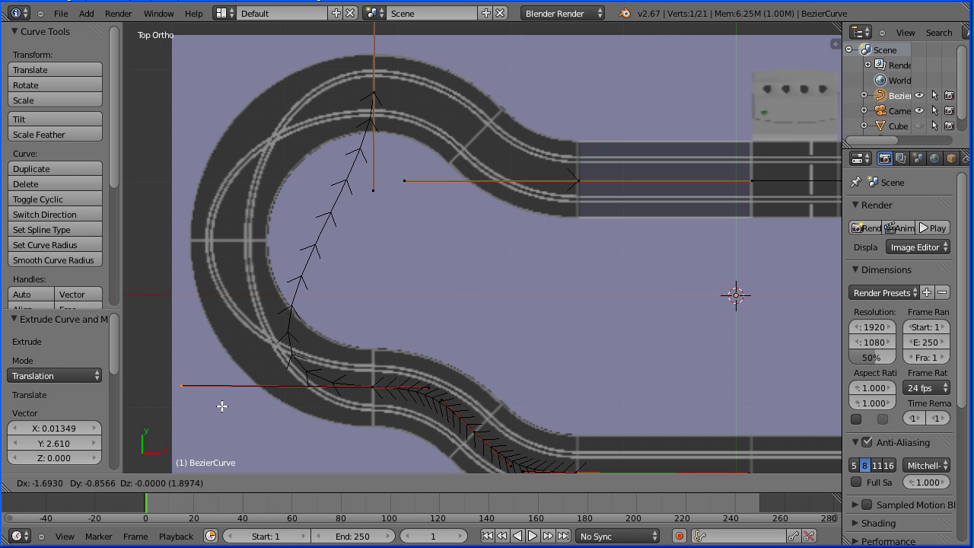
{"action": "left_click", "coordinate": [221, 405]}
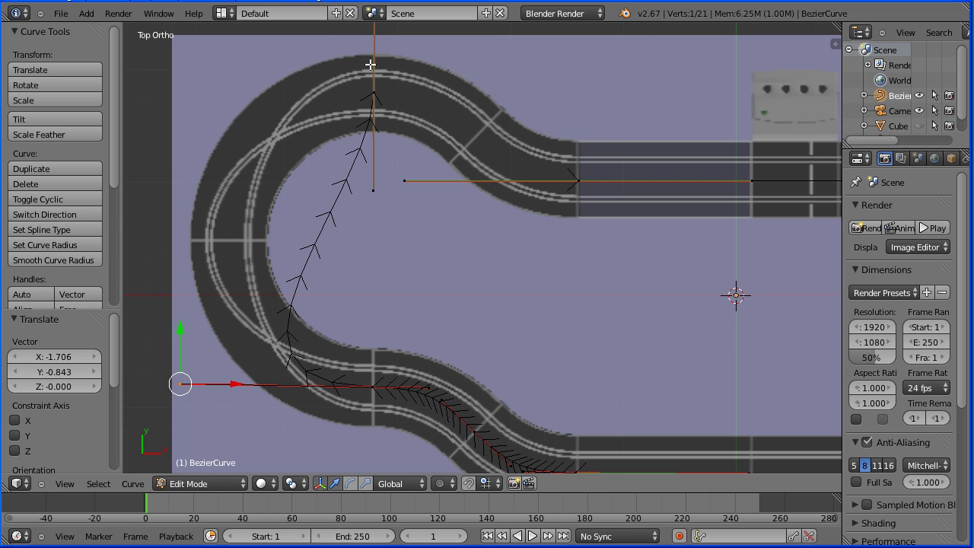
{"action": "right_click", "coordinate": [366, 187]}
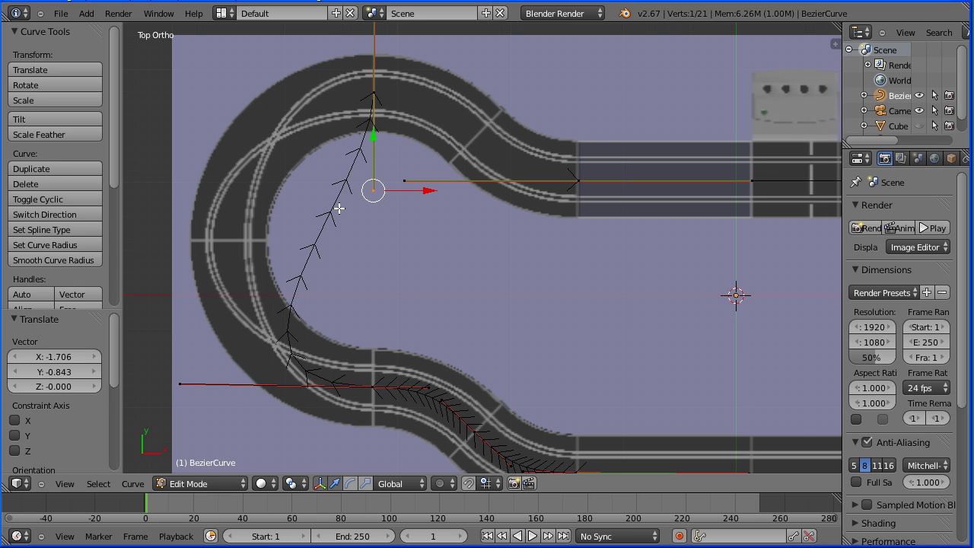
{"action": "key", "text": "g"}
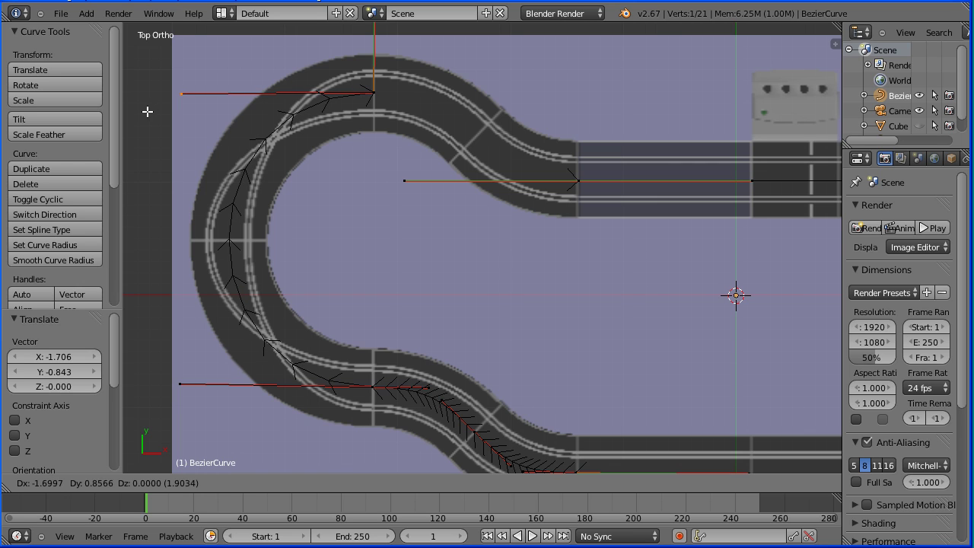
{"action": "left_click", "coordinate": [145, 110]}
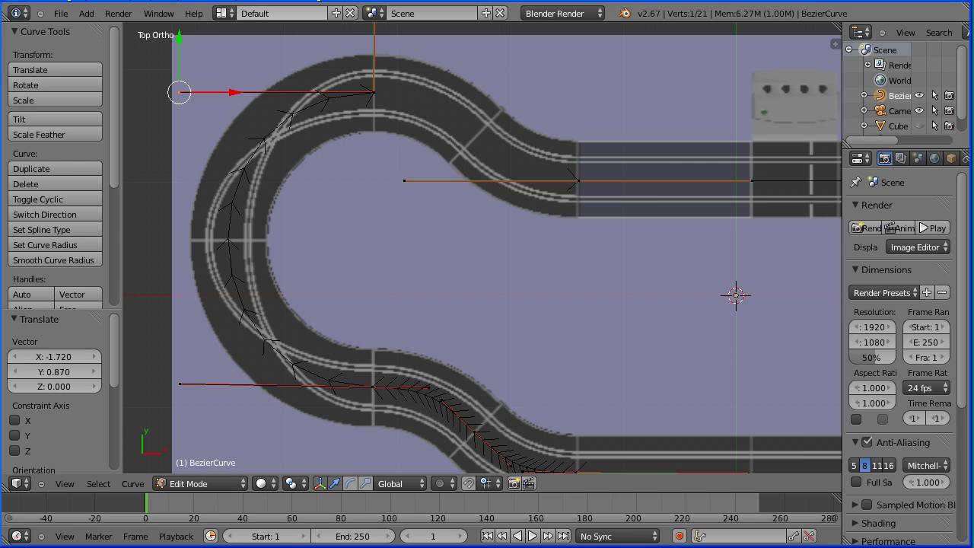
{"action": "key", "text": "Tab"}
{"action": "key", "text": "Tab"}
- Extrude the curve from the left loop's upper end about X 0.924, Y -0.374 to the diagonal joint of the upper S-bend
{"action": "middle_click_drag", "start_coordinate": [482, 121], "coordinate": [495, 256], "text": "shift"}
{"action": "scroll", "coordinate": [515, 303], "scroll_direction": "up", "scroll_amount": 4}
{"action": "scroll", "coordinate": [517, 322], "scroll_direction": "up", "scroll_amount": 2}
{"action": "right_click", "coordinate": [248, 171]}
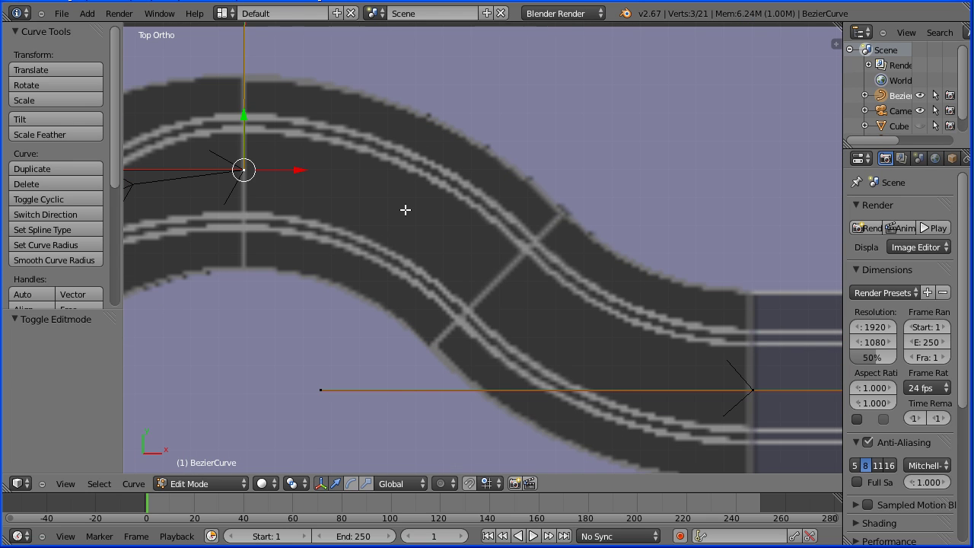
{"action": "key", "text": "e"}
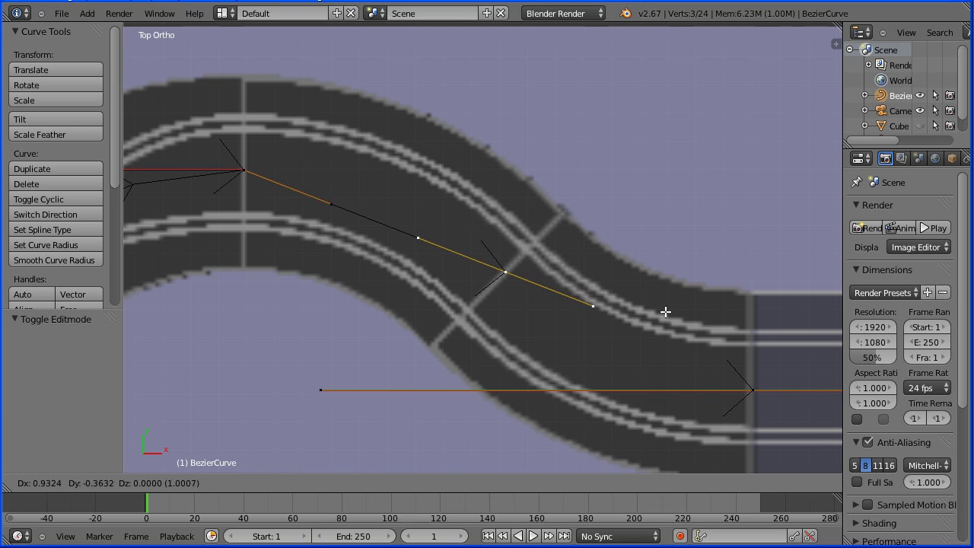
{"action": "left_click", "coordinate": [665, 315]}
- Shape the upper S-bend's first half by moving its loop-side handle about X 0.052, Y 0.130 and its diagonal-joint handle about X 0.060, Y 0.106
{"action": "right_click", "coordinate": [332, 201]}
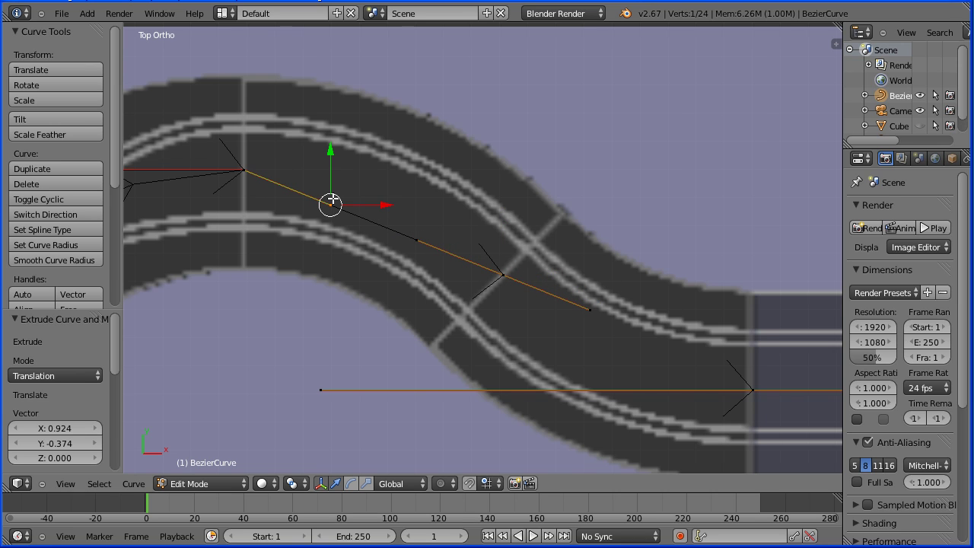
{"action": "key", "text": "g"}
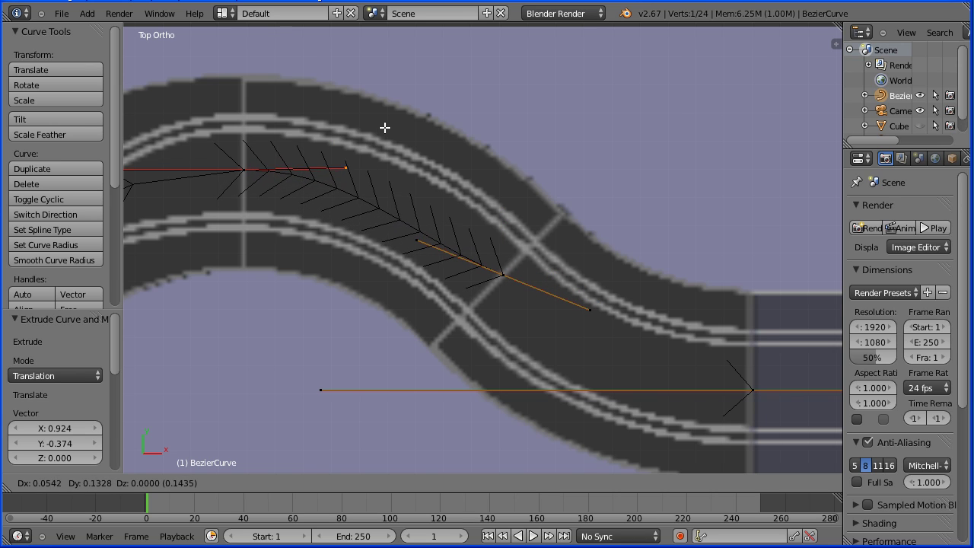
{"action": "left_click", "coordinate": [385, 129]}
{"action": "right_click", "coordinate": [416, 239]}
{"action": "key", "text": "g"}
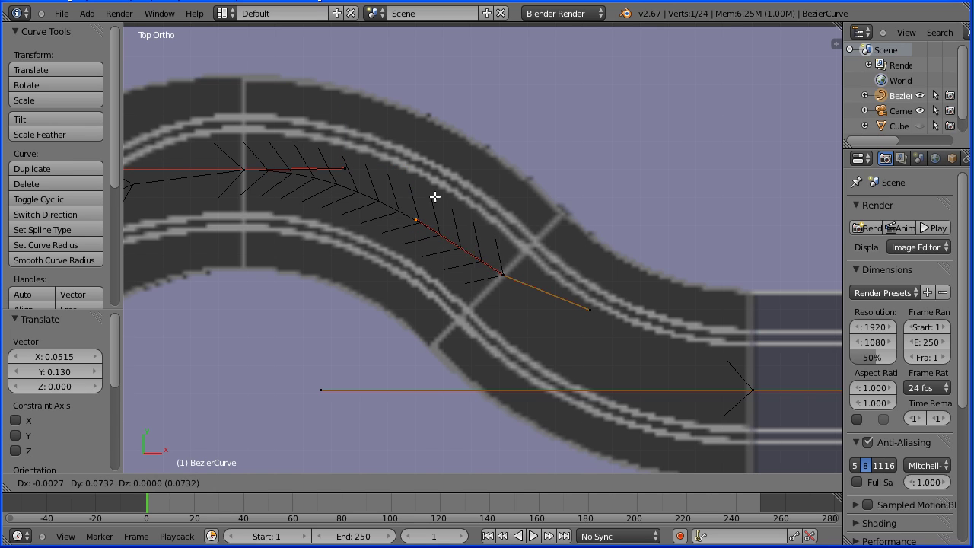
{"action": "left_click", "coordinate": [452, 188]}
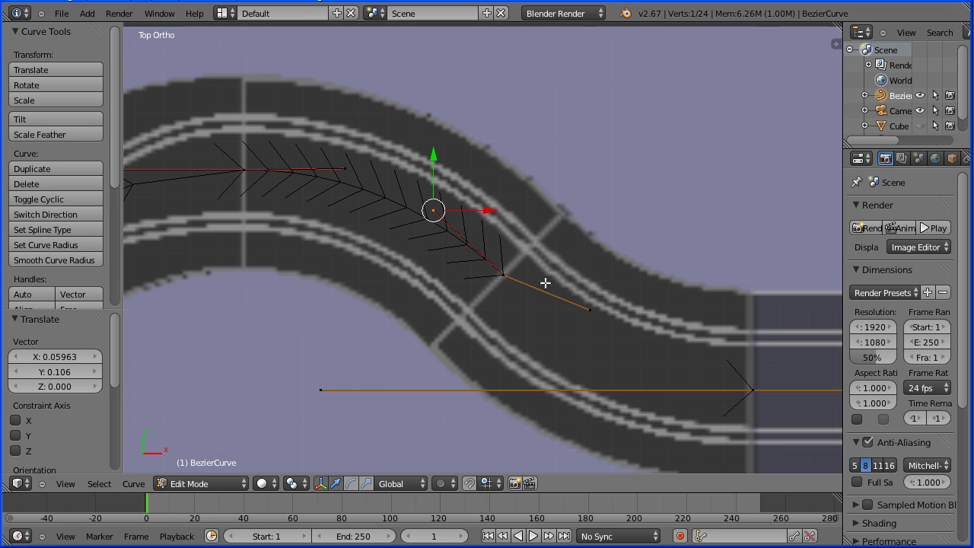
- Close the track curve with a segment between the diagonal-joint end point and the end point of the upper straight
{"action": "right_click", "coordinate": [506, 277]}
{"action": "right_click", "coordinate": [753, 391], "text": "shift"}
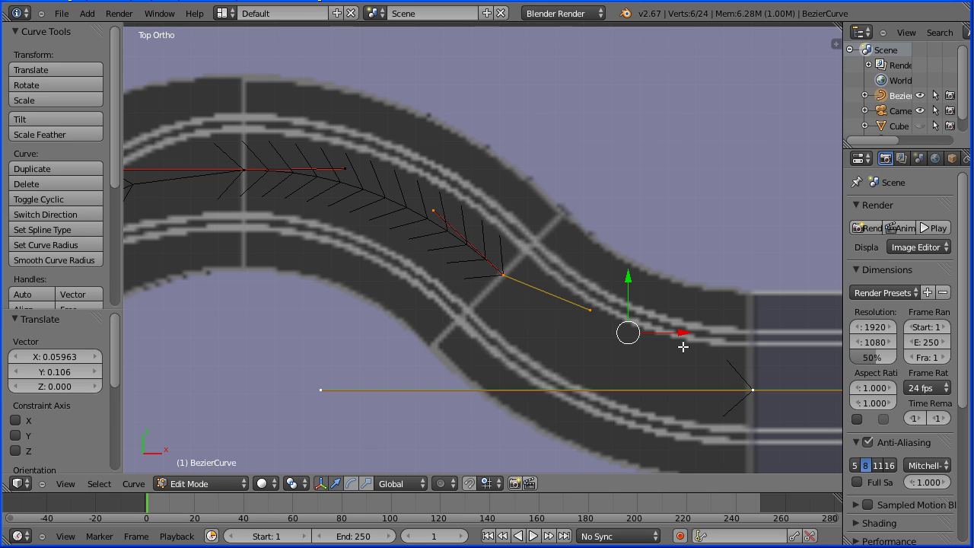
{"action": "key", "text": "f"}
- Shape the closing segment by moving its diagonal-joint handle about X -0.014, Y -0.095 and its straight-side handle about X -0.098, Y -0.136
{"action": "right_click", "coordinate": [586, 312]}
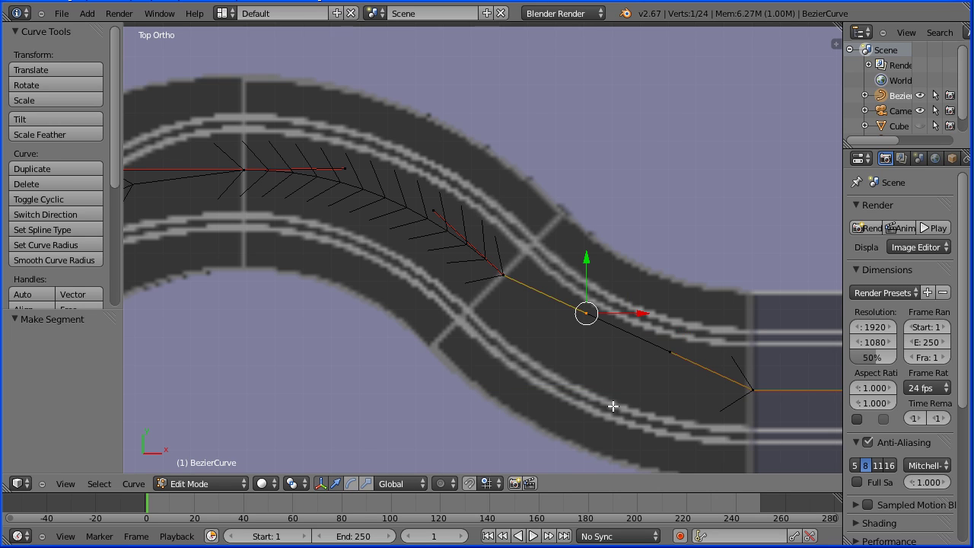
{"action": "key", "text": "g"}
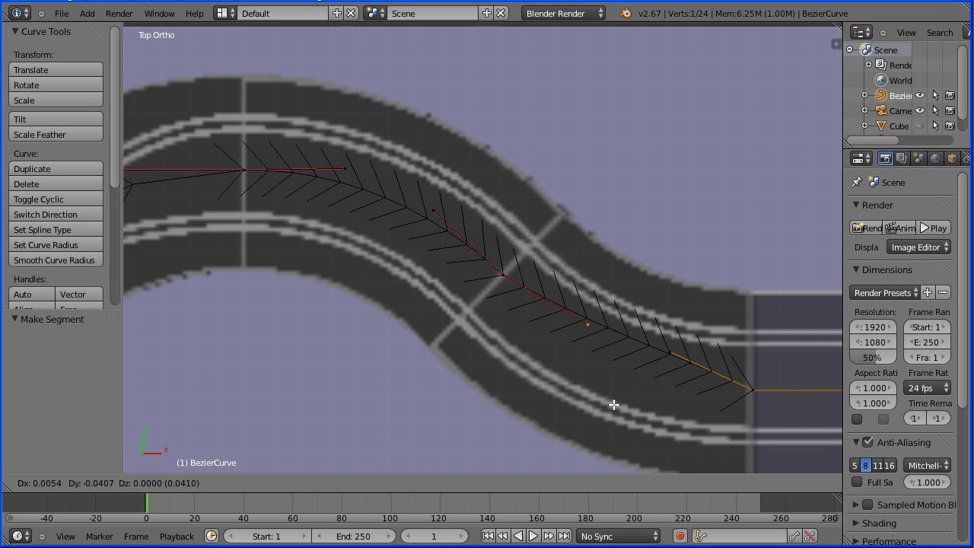
{"action": "left_click", "coordinate": [609, 419]}
{"action": "right_click", "coordinate": [669, 351]}
{"action": "key", "text": "g"}
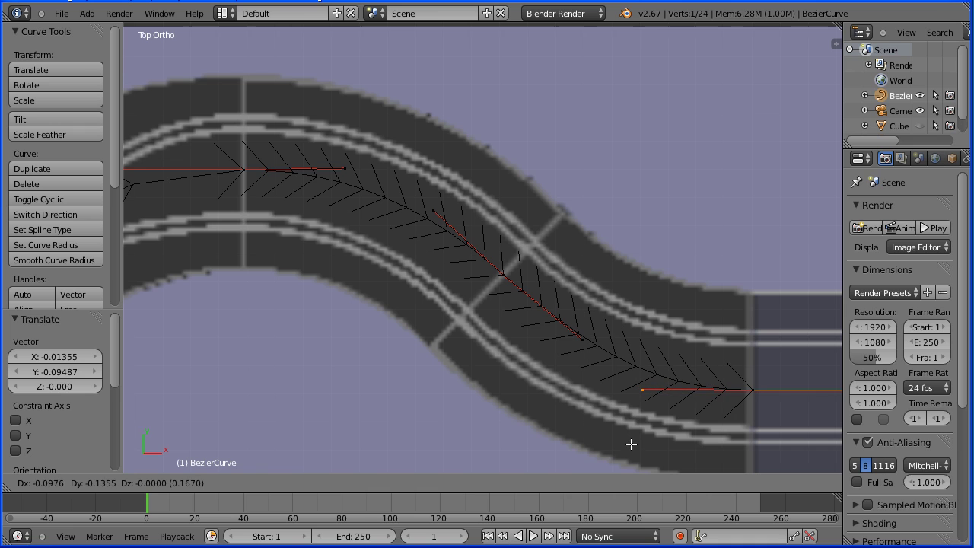
{"action": "left_click", "coordinate": [630, 443]}
{"action": "key", "text": "Tab"}
{"action": "key", "text": "Tab"}
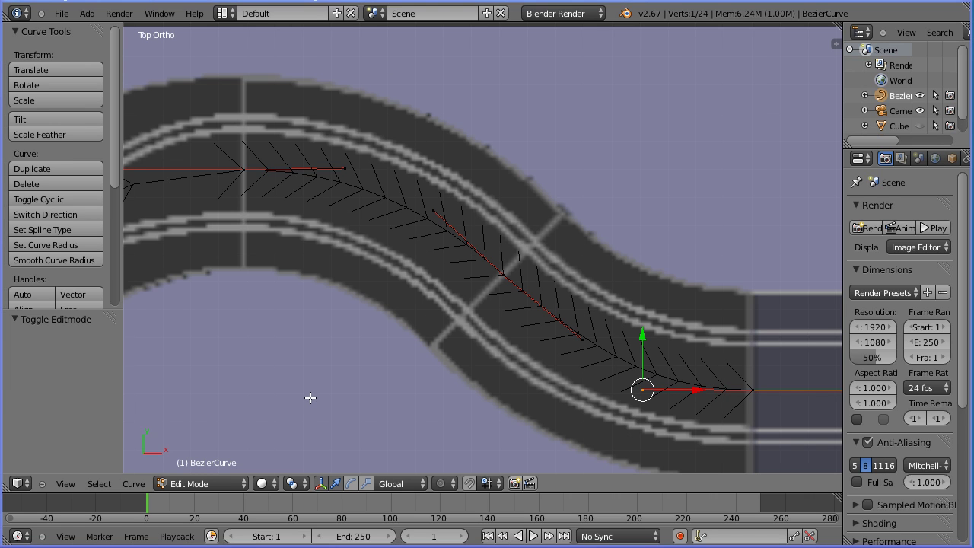
- Return to Object Mode with the complete track curve in view
{"action": "scroll", "coordinate": [349, 354], "scroll_direction": "down", "scroll_amount": 5}
{"action": "scroll", "coordinate": [348, 354], "scroll_direction": "down", "scroll_amount": 1}
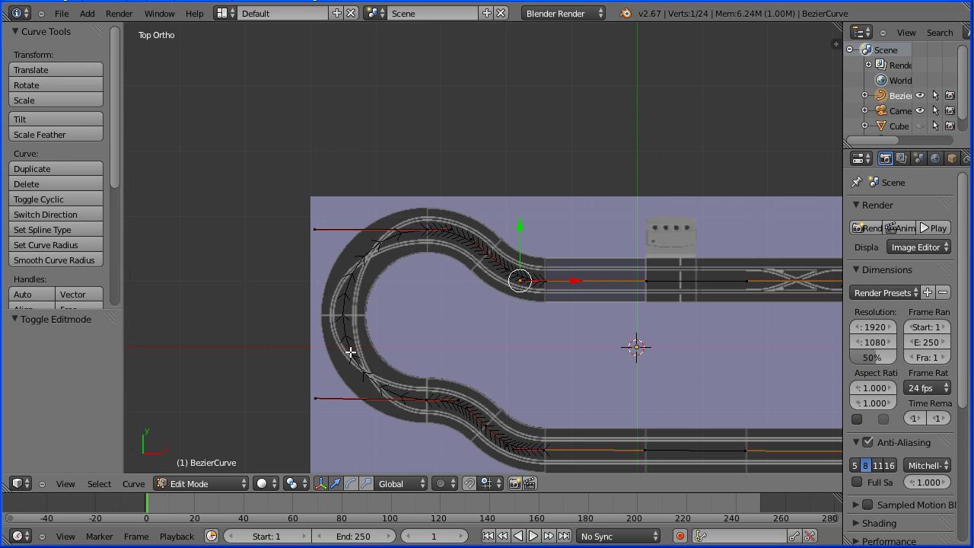
{"action": "middle_click_drag", "start_coordinate": [673, 400], "coordinate": [526, 318], "text": "shift"}
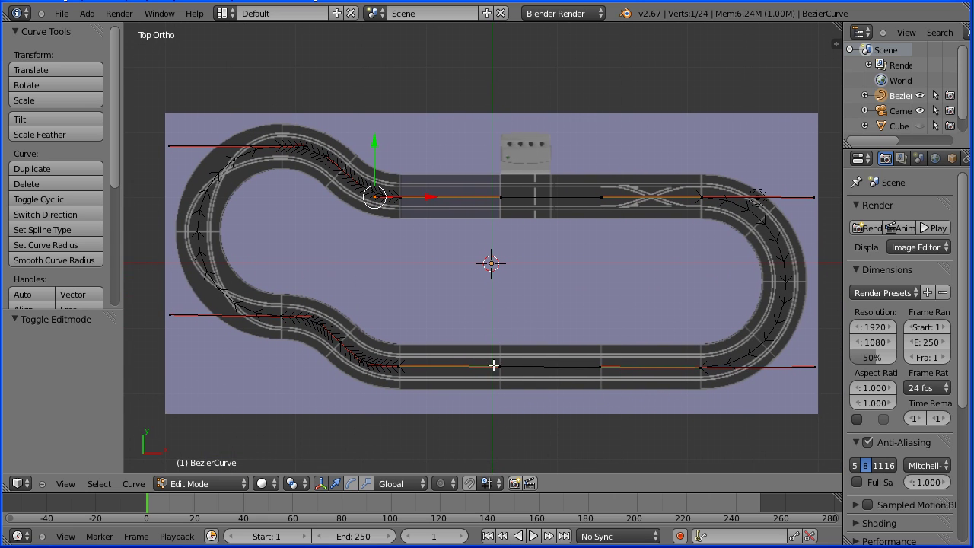
{"action": "left_click", "coordinate": [211, 482]}
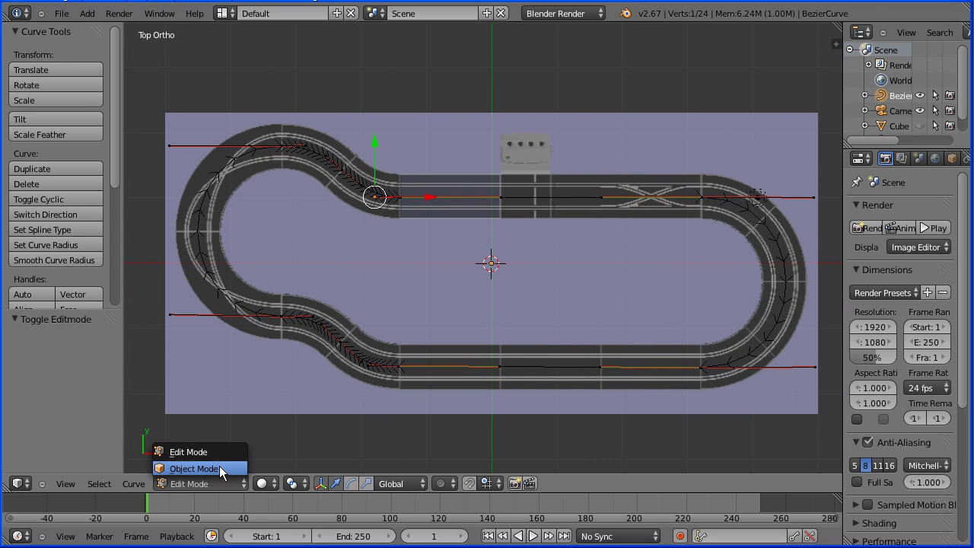
{"action": "left_click", "coordinate": [219, 468]}
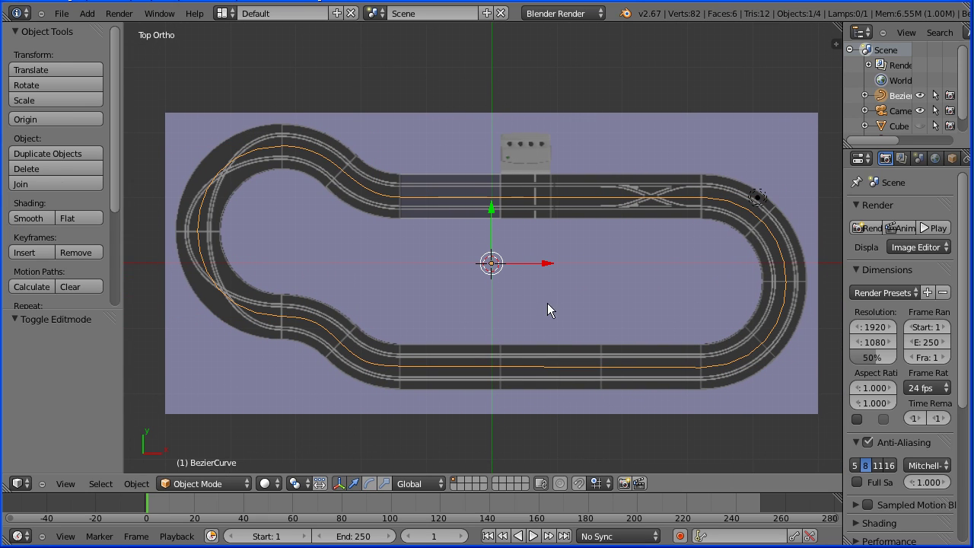
- Hide the Bezier curve, then unhide the cube and select it in an angled front view
{"action": "left_click", "coordinate": [922, 96]}
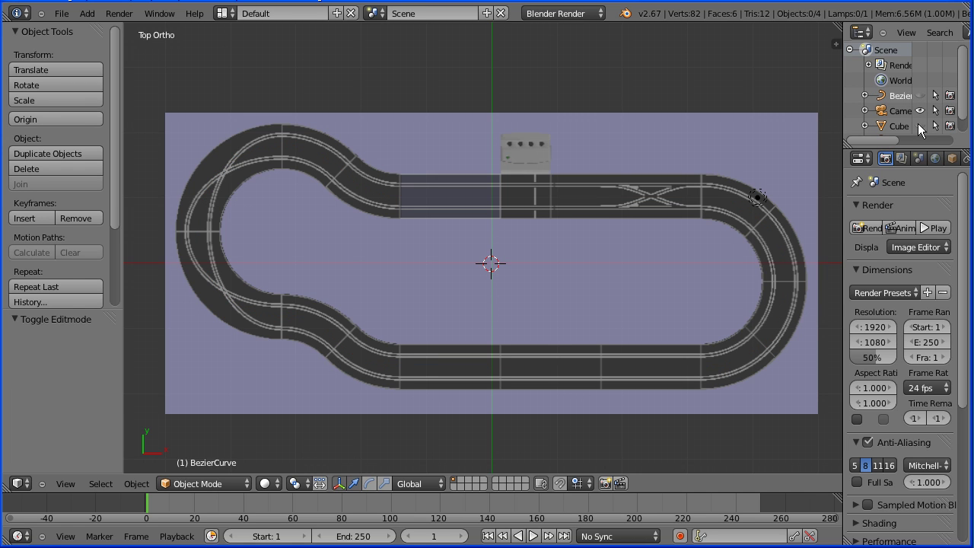
{"action": "left_click", "coordinate": [920, 126]}
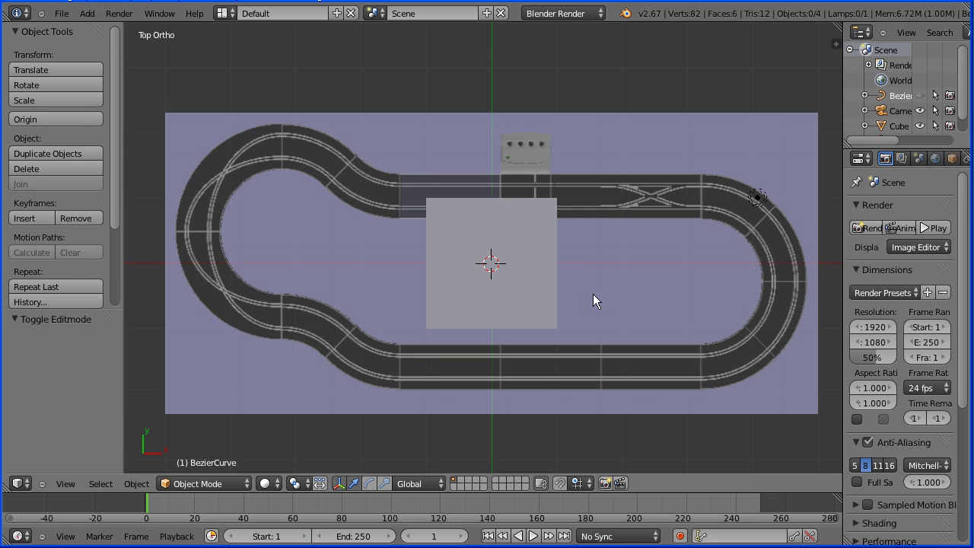
{"action": "right_click", "coordinate": [545, 296]}
{"action": "left_click", "coordinate": [66, 484]}
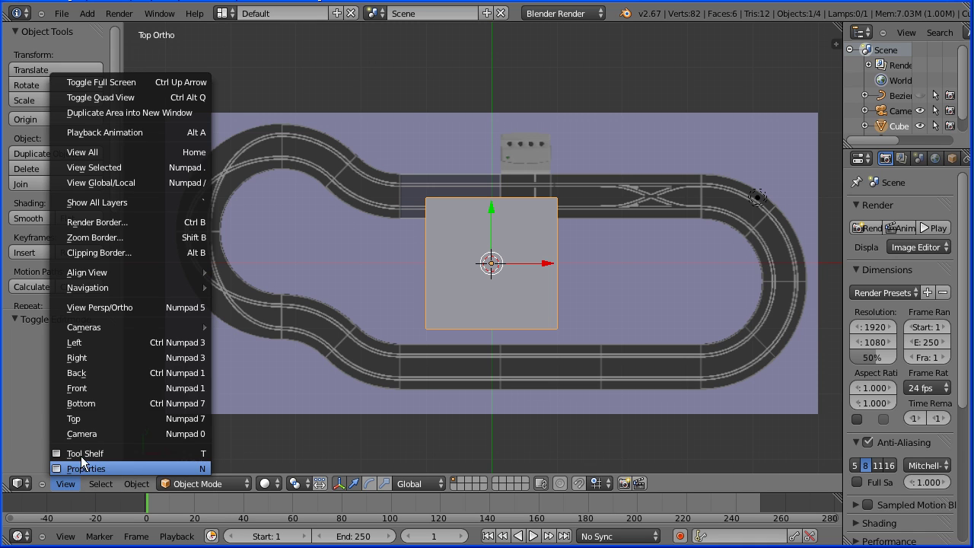
{"action": "left_click", "coordinate": [147, 388]}
{"action": "middle_click_drag", "start_coordinate": [749, 286], "coordinate": [703, 308]}
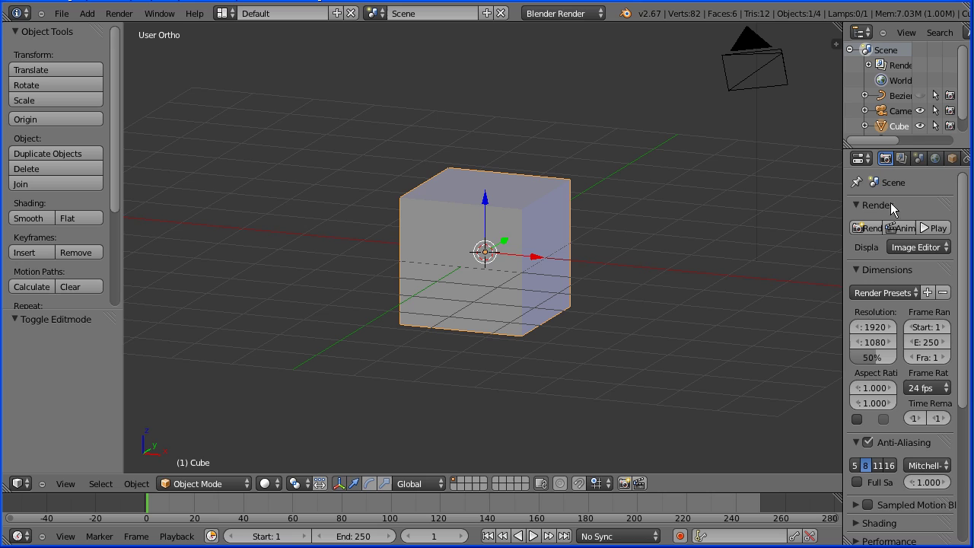
- Rename the cube object as track
{"action": "left_click", "coordinate": [953, 159]}
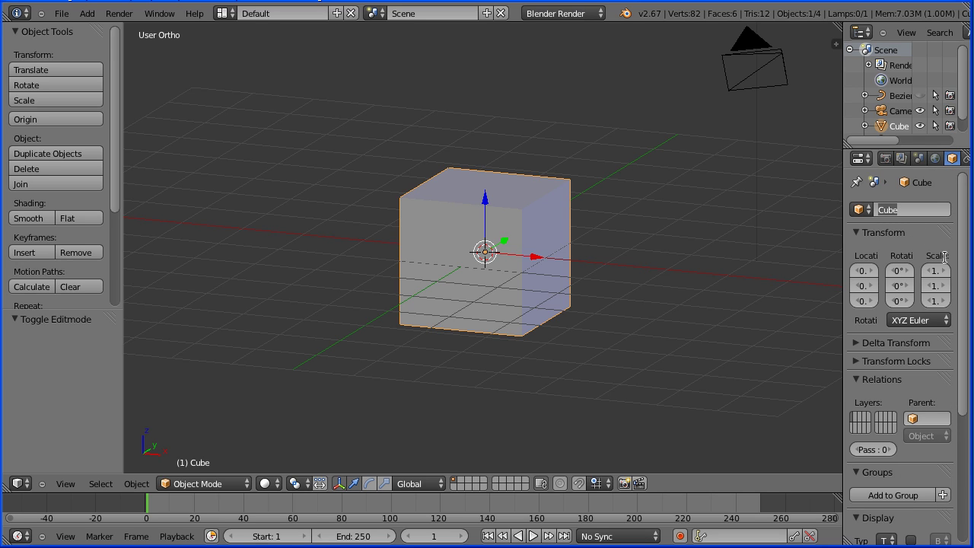
{"action": "type", "text": "track"}
{"action": "key", "text": "Return"}
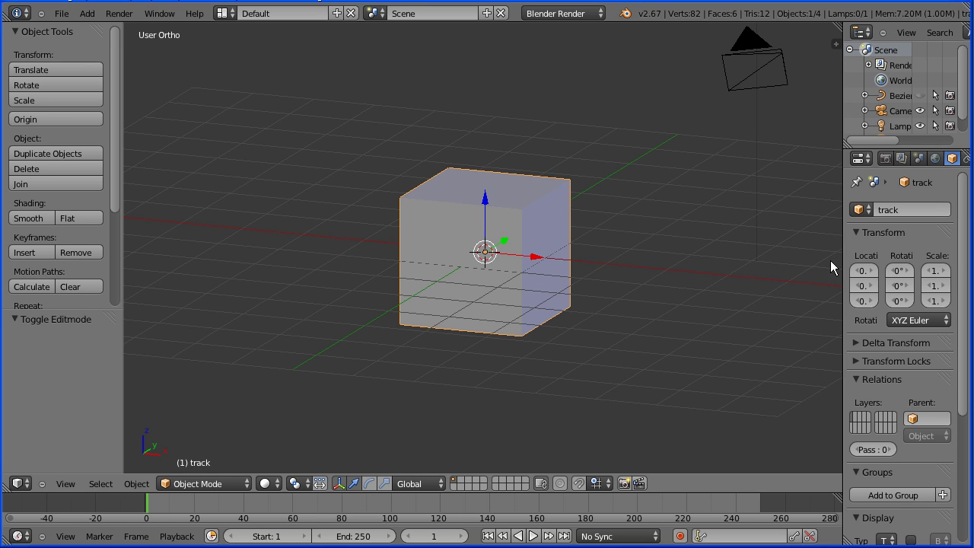
- Set the track object's Y scale to 8
{"action": "left_click_drag", "start_coordinate": [845, 262], "coordinate": [807, 270]}
{"action": "left_click", "coordinate": [929, 285]}
{"action": "key", "text": "BackSpace"}
{"action": "key", "text": "BackSpace"}
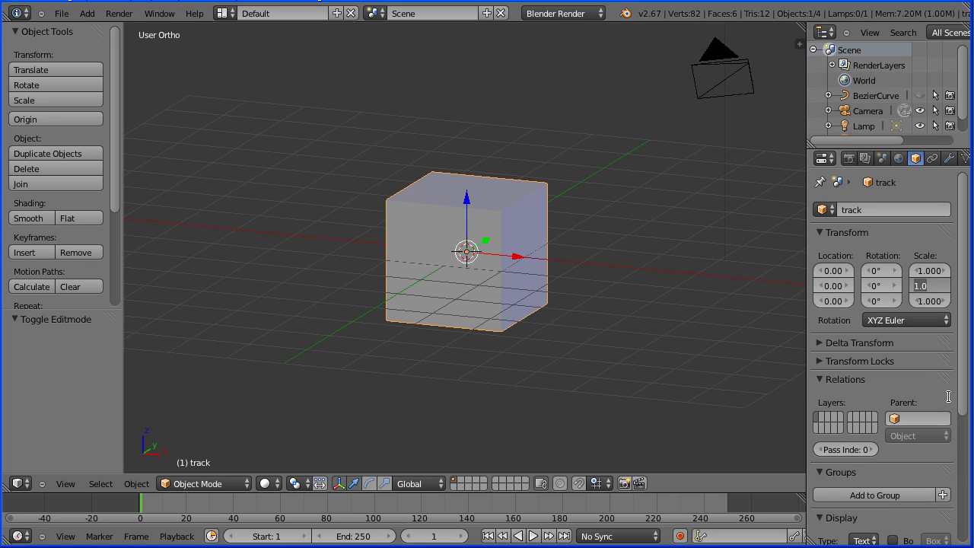
{"action": "key", "text": "BackSpace"}
{"action": "key", "text": "BackSpace"}
{"action": "key", "text": "BackSpace"}
{"action": "type", "text": "8"}
{"action": "key", "text": "Return"}
- Flatten the track object by setting its Z scale to 0.2
{"action": "left_click", "coordinate": [934, 302]}
{"action": "key", "text": "BackSpace"}
{"action": "key", "text": "BackSpace"}
{"action": "key", "text": "BackSpace"}
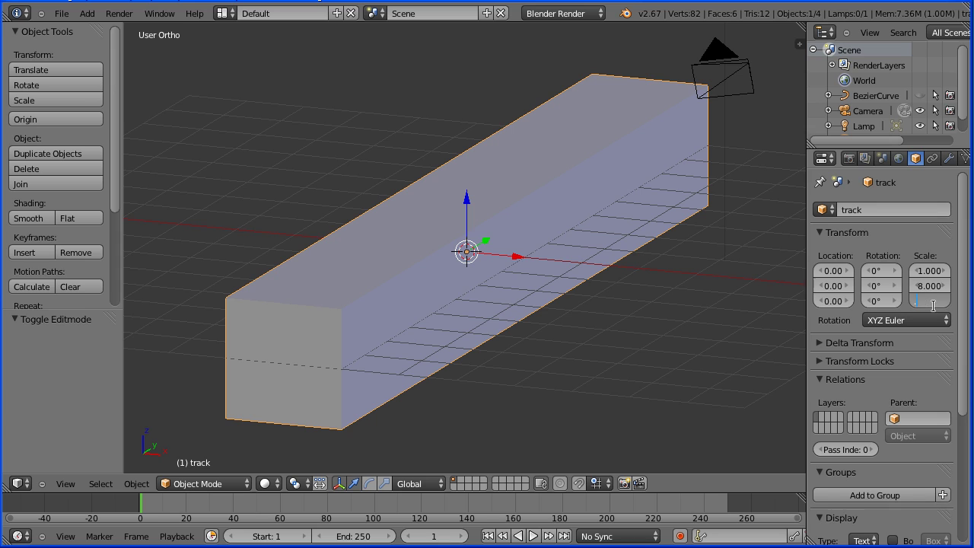
{"action": "type", "text": ".2"}
{"action": "key", "text": "Return"}
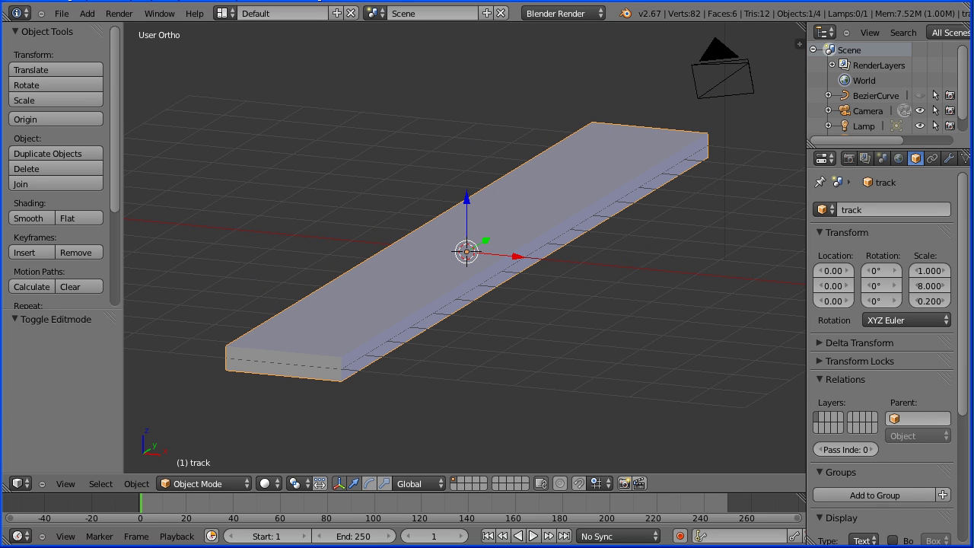
- Add a Mirror modifier to the track object, mirroring on the Y axis only instead of X
{"action": "right_click", "coordinate": [339, 303]}
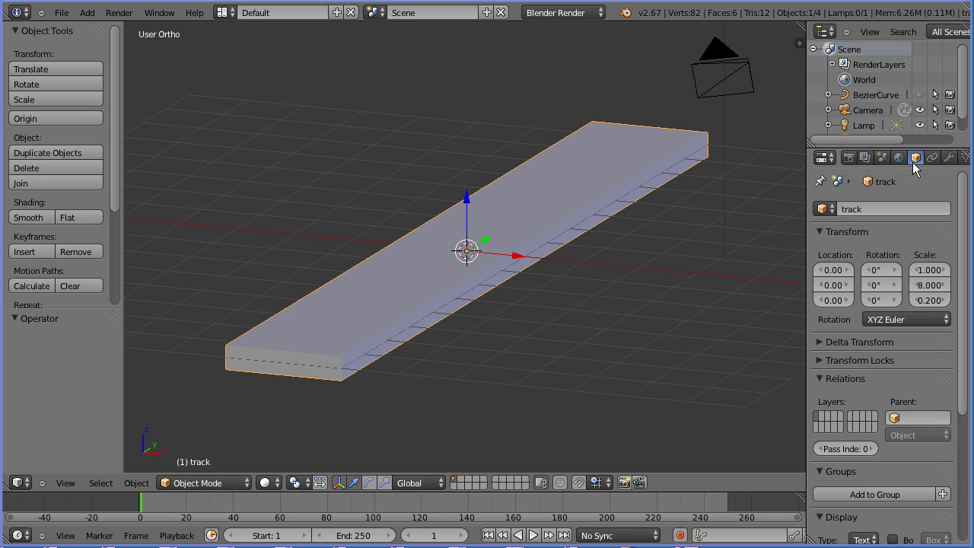
{"action": "left_click", "coordinate": [949, 157]}
{"action": "left_click", "coordinate": [906, 207]}
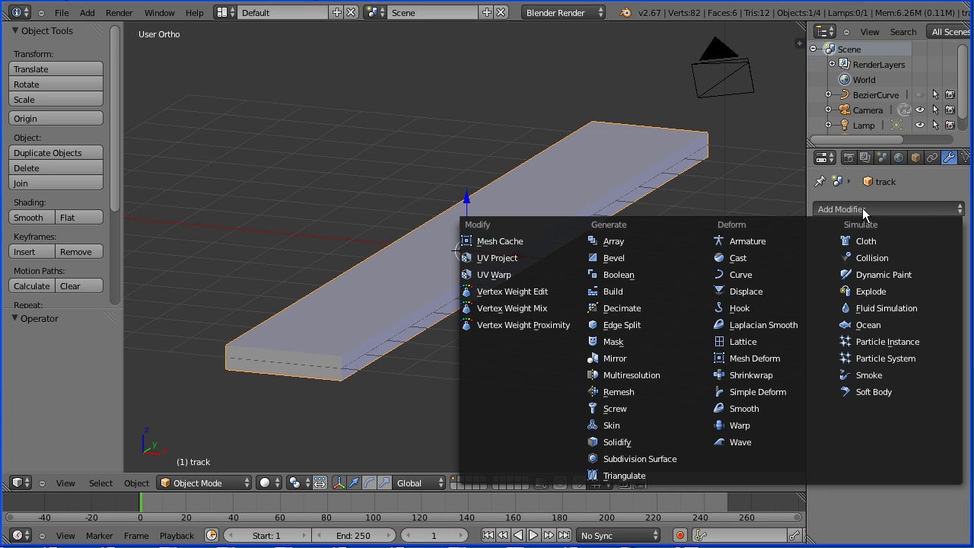
{"action": "left_click", "coordinate": [636, 359]}
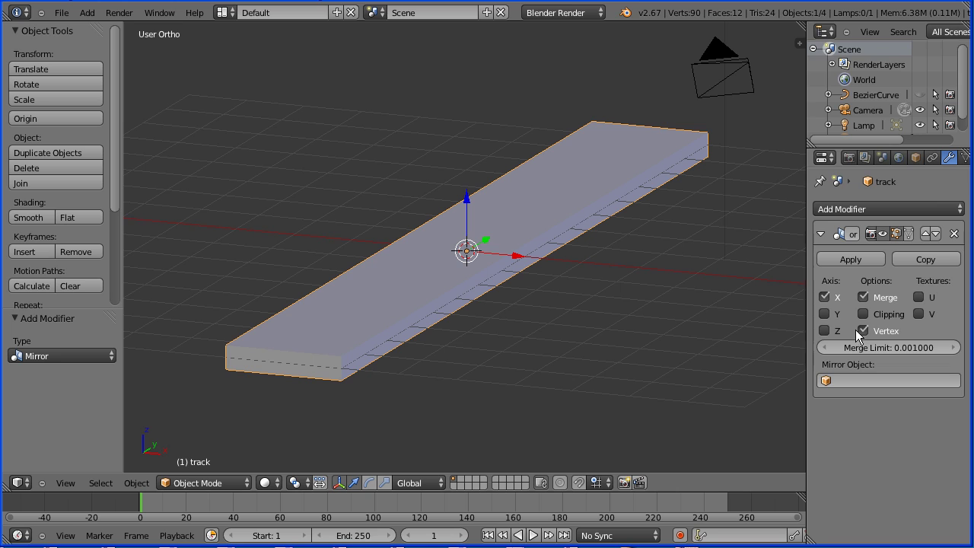
{"action": "left_click", "coordinate": [825, 313]}
{"action": "left_click", "coordinate": [825, 297]}
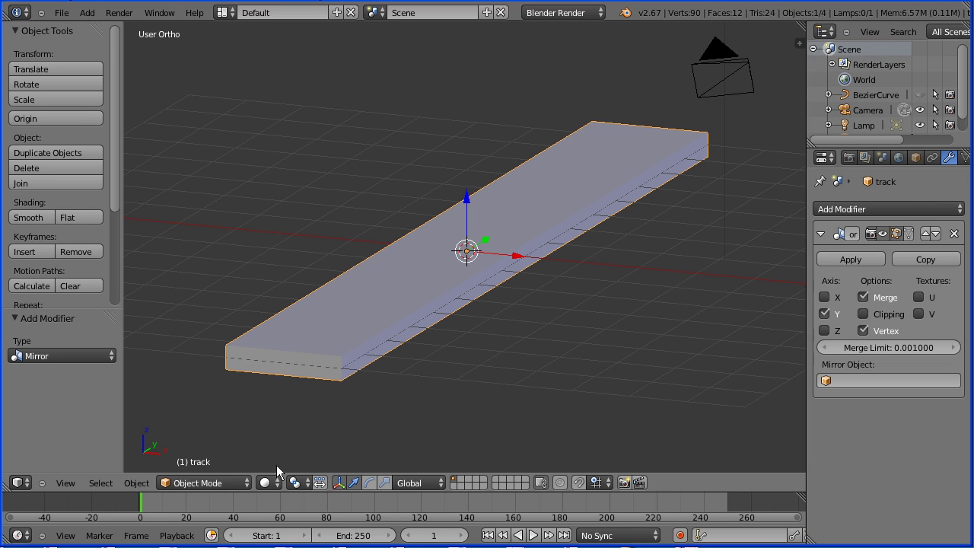
- Extrude the track slab's near end face outward by 0.8 in Edit Mode with face selection
{"action": "left_click", "coordinate": [214, 483]}
{"action": "left_click", "coordinate": [220, 452]}
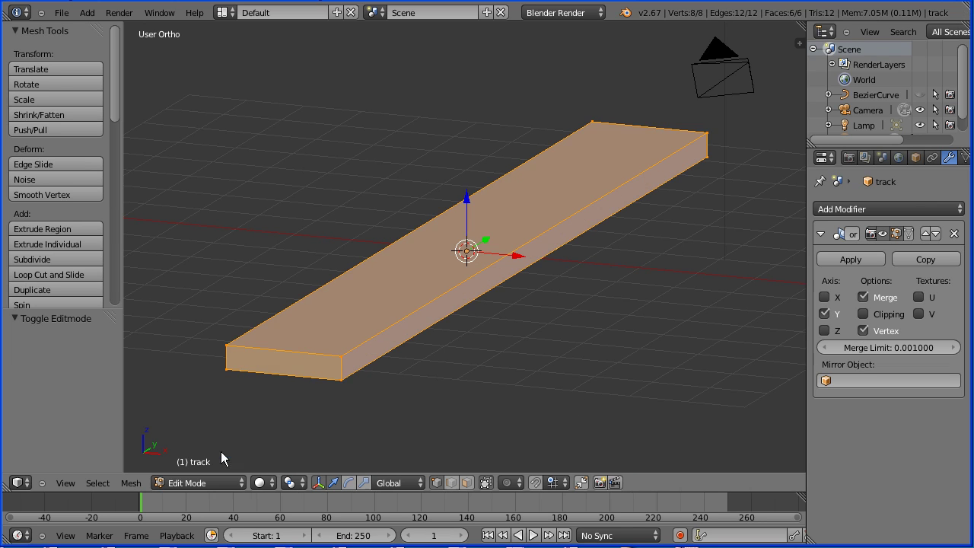
{"action": "left_click", "coordinate": [467, 483]}
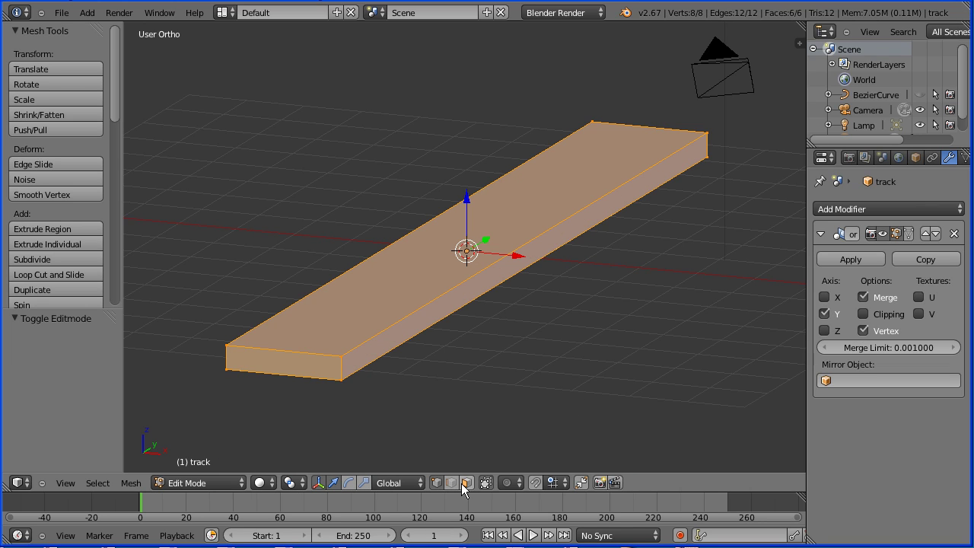
{"action": "right_click", "coordinate": [309, 361]}
{"action": "type", "text": "e"}
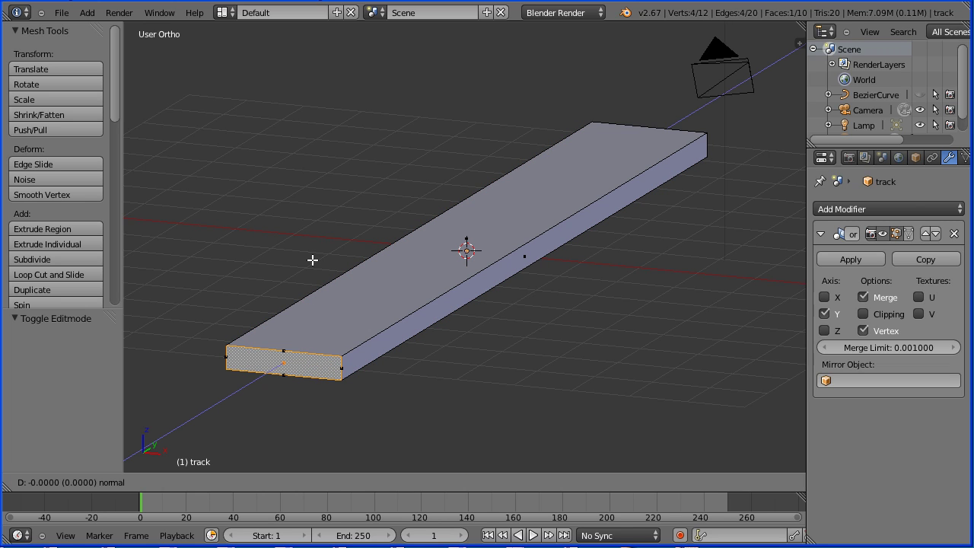
{"action": "type", "text": "0.8"}
{"action": "key", "text": "Return"}
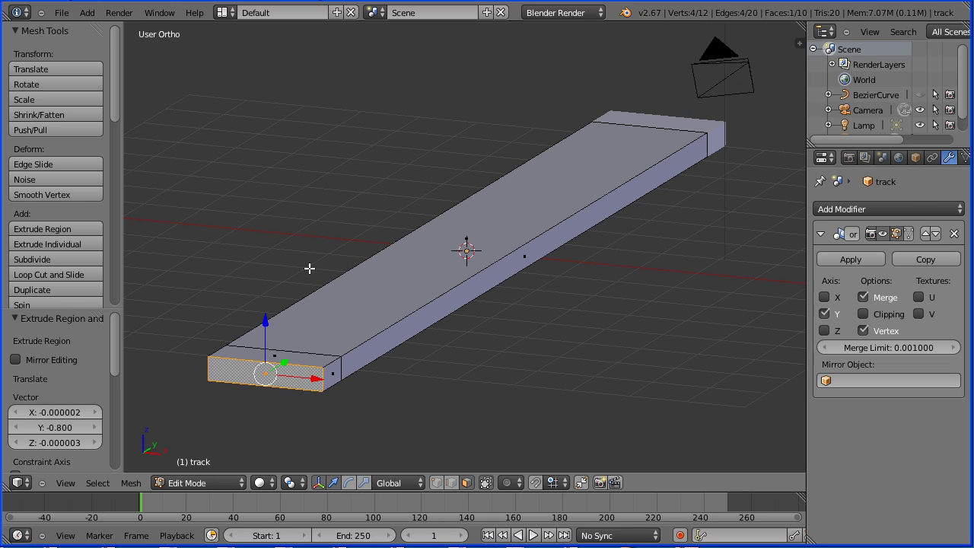
- Extrude the top face of the new end section upward by 1.6 to form a side wall
{"action": "right_click", "coordinate": [305, 361]}
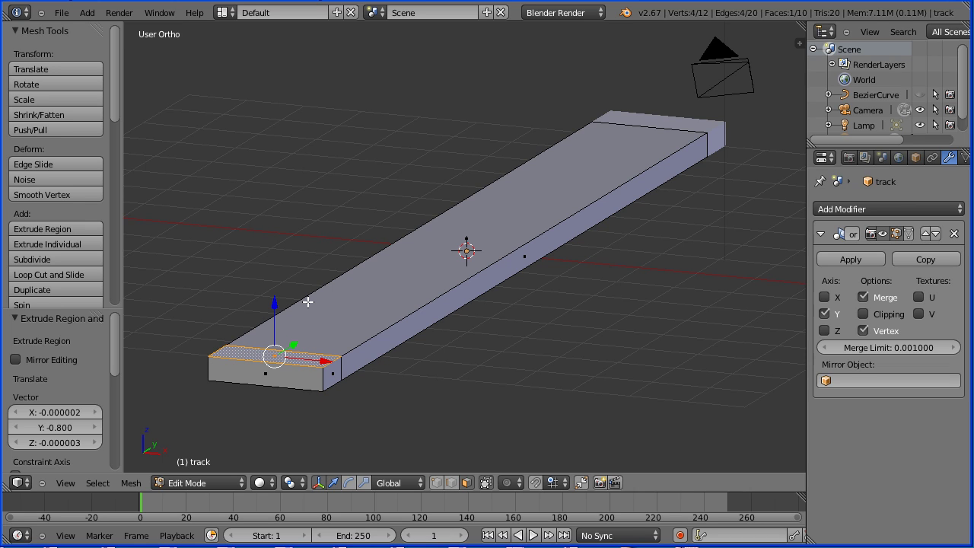
{"action": "type", "text": "e"}
{"action": "type", "text": "1"}
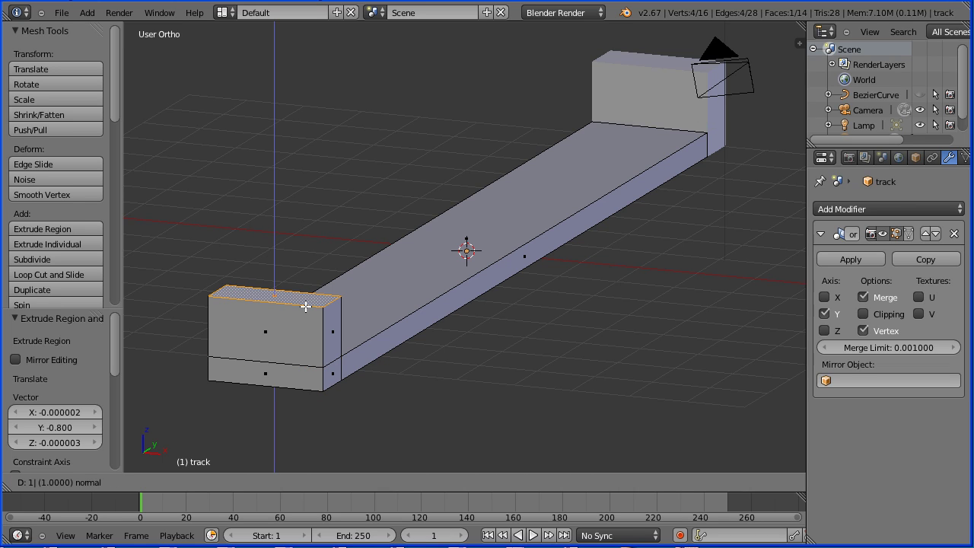
{"action": "type", "text": ".6"}
{"action": "key", "text": "Return"}
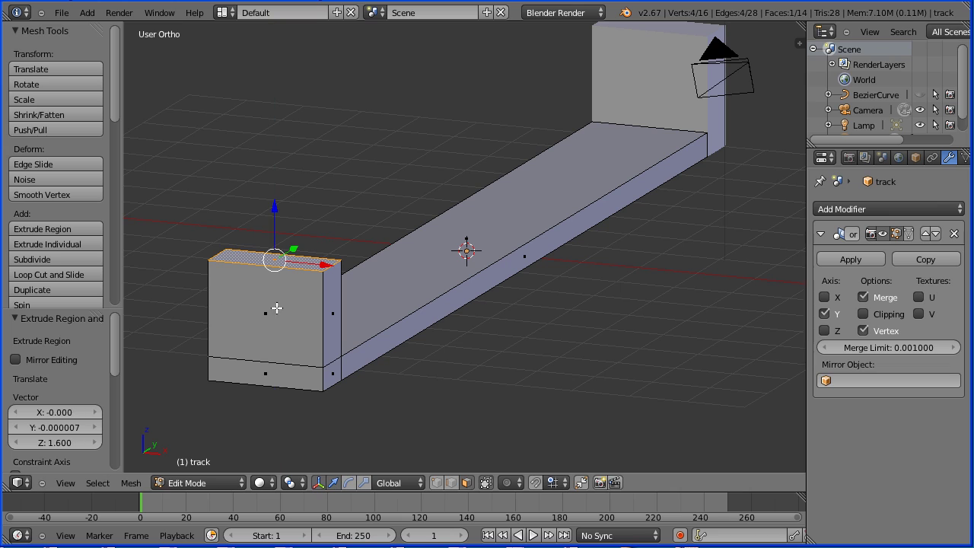
- Taper the side wall by scaling its top face to 0.8 along Y
{"action": "key", "text": "s"}
{"action": "key", "text": "y"}
{"action": "type", "text": "0.8"}
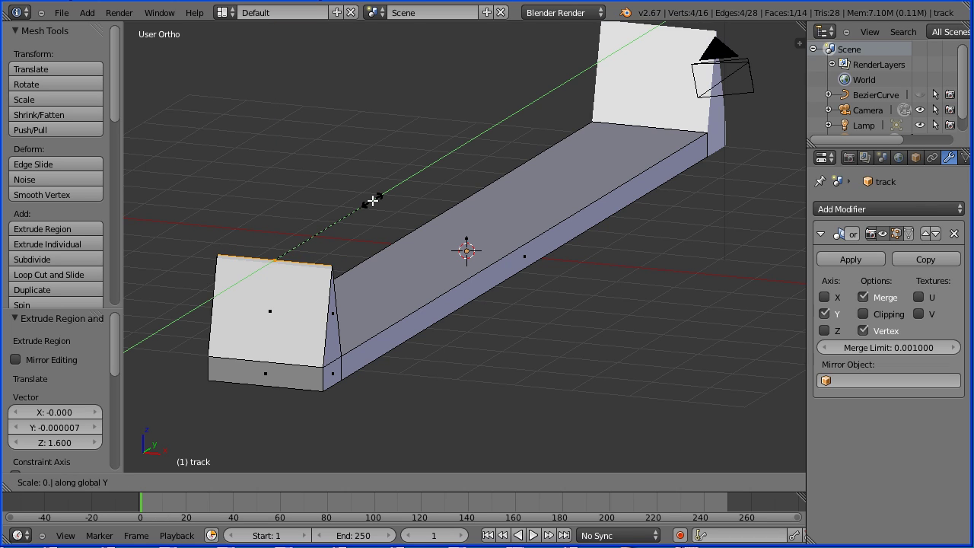
{"action": "key", "text": "Return"}
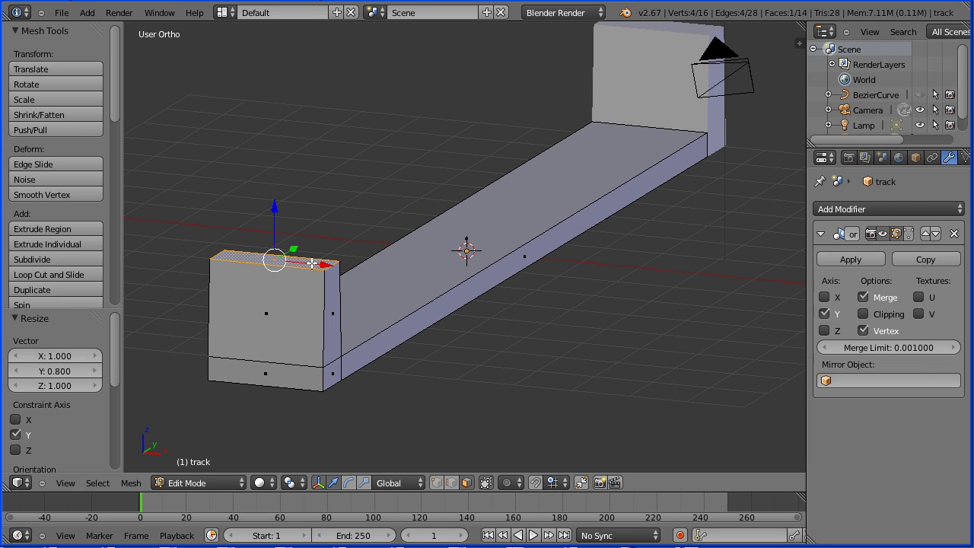
- Apply the track's Mirror modifier in Object Mode and return to Edit Mode
{"action": "left_click", "coordinate": [202, 487]}
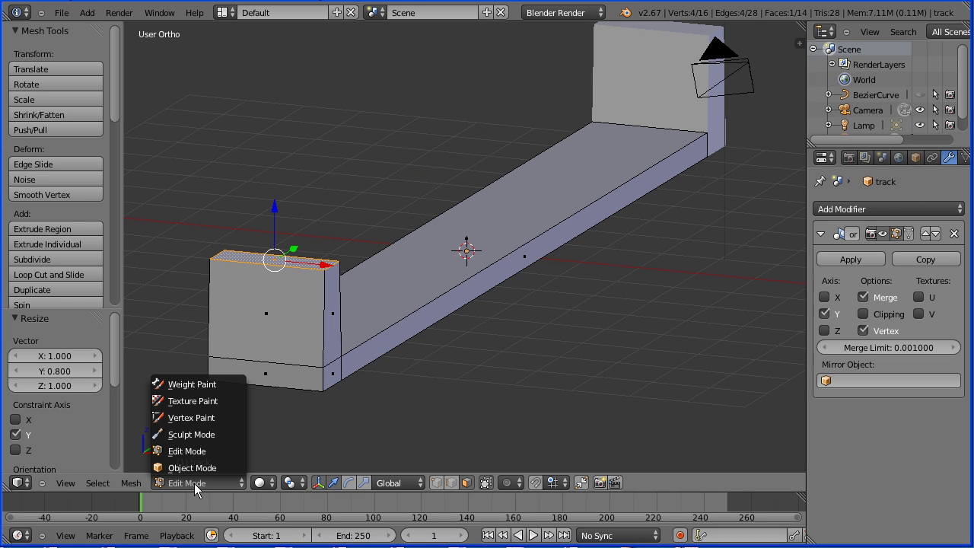
{"action": "left_click", "coordinate": [196, 466]}
{"action": "left_click", "coordinate": [851, 260]}
{"action": "left_click", "coordinate": [220, 484]}
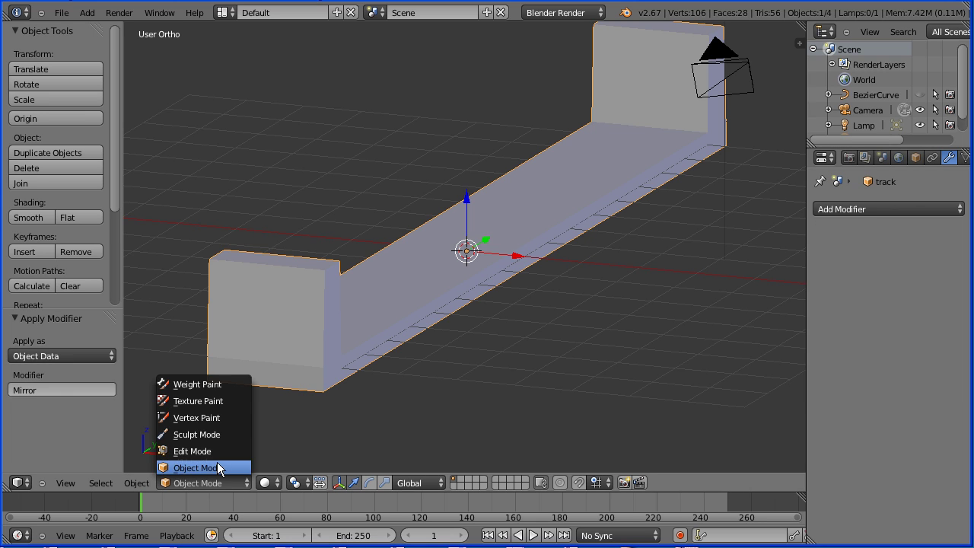
{"action": "left_click", "coordinate": [218, 452]}
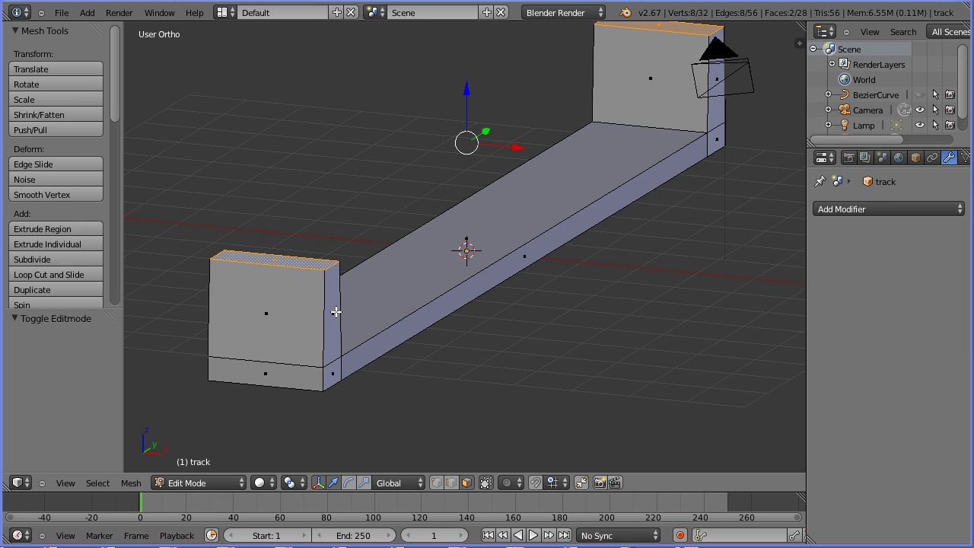
- Delete the five faces forming the U-shaped profile on the near side of the slab and both end walls
{"action": "right_click", "coordinate": [334, 370], "text": "shift"}
{"action": "right_click", "coordinate": [391, 334], "text": "shift"}
{"action": "right_click", "coordinate": [713, 141], "text": "shift"}
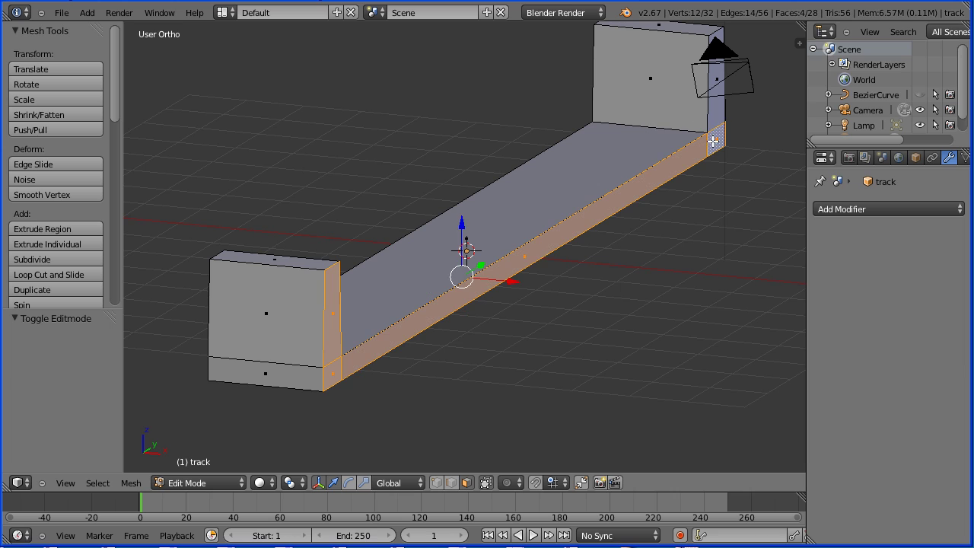
{"action": "right_click", "coordinate": [718, 109], "text": "shift"}
{"action": "key", "text": "x"}
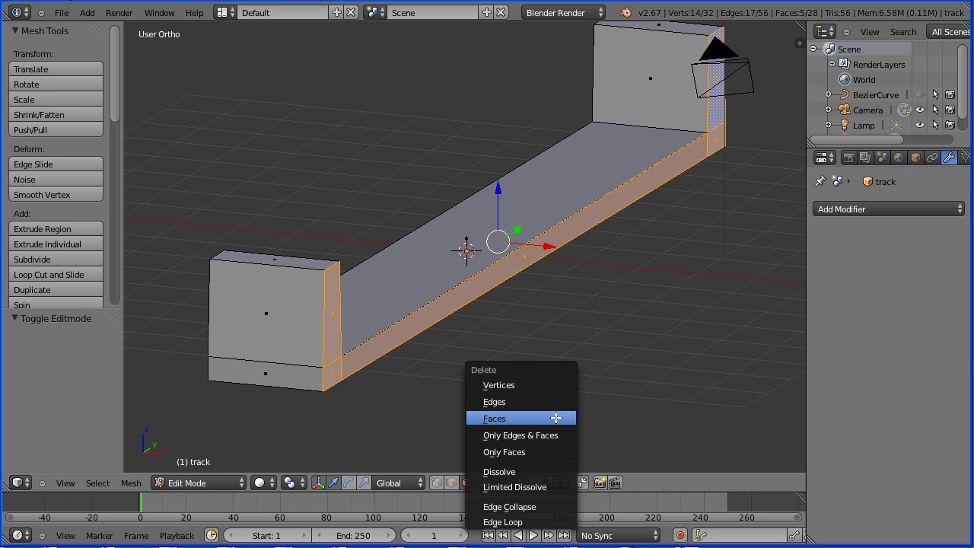
{"action": "left_click", "coordinate": [556, 418]}
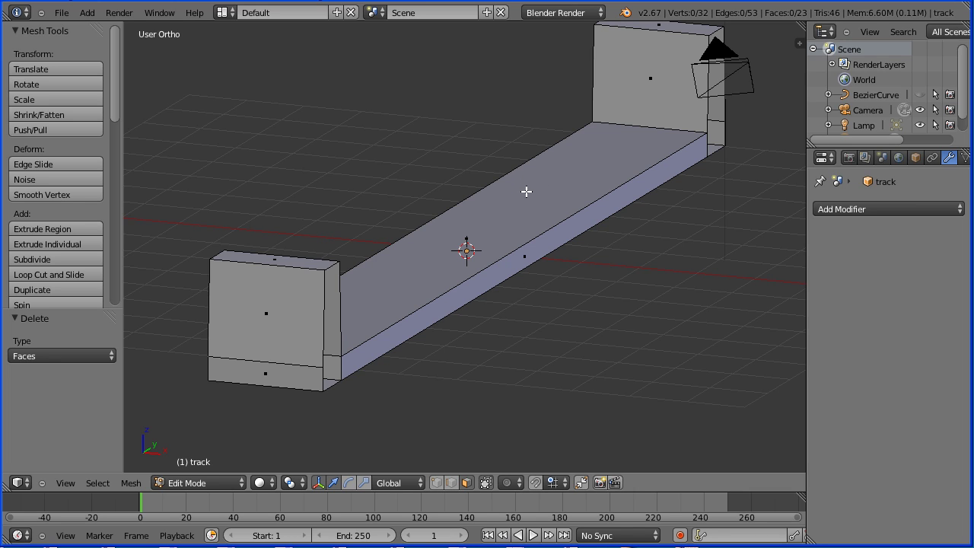
- Delete the leftover duplicate slab face and the two small inner faces beneath the walls on the same side
{"action": "right_click", "coordinate": [539, 252]}
{"action": "key", "text": "x"}
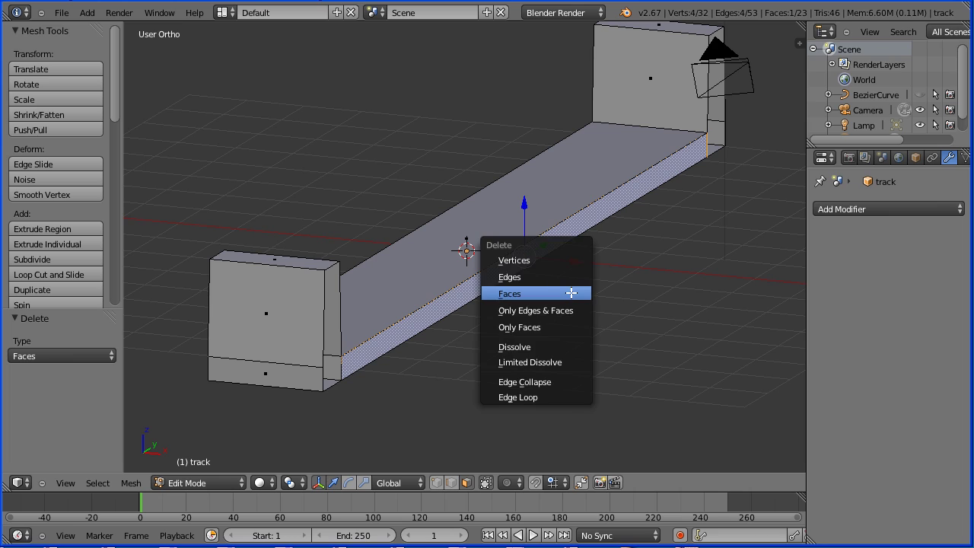
{"action": "left_click", "coordinate": [571, 293]}
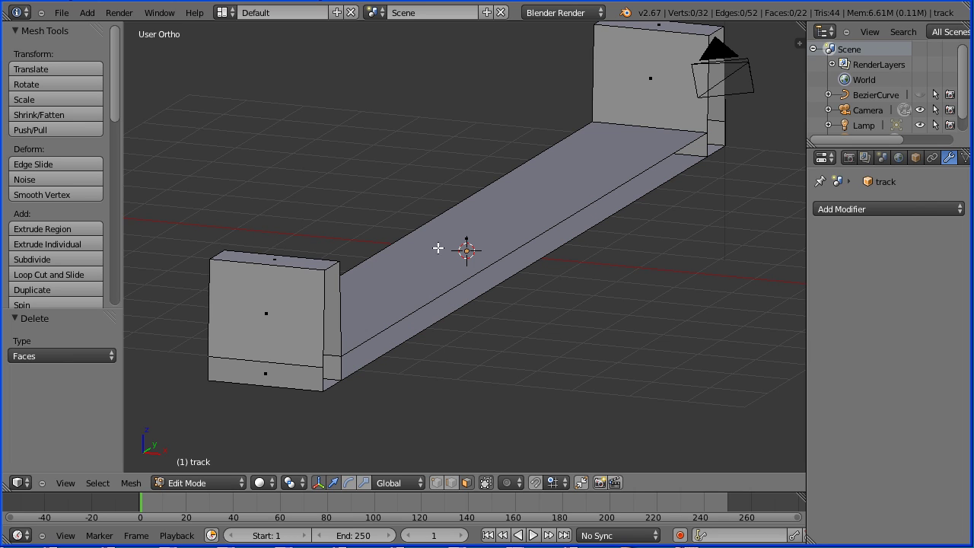
{"action": "right_click", "coordinate": [339, 367]}
{"action": "right_click", "coordinate": [702, 144], "text": "shift"}
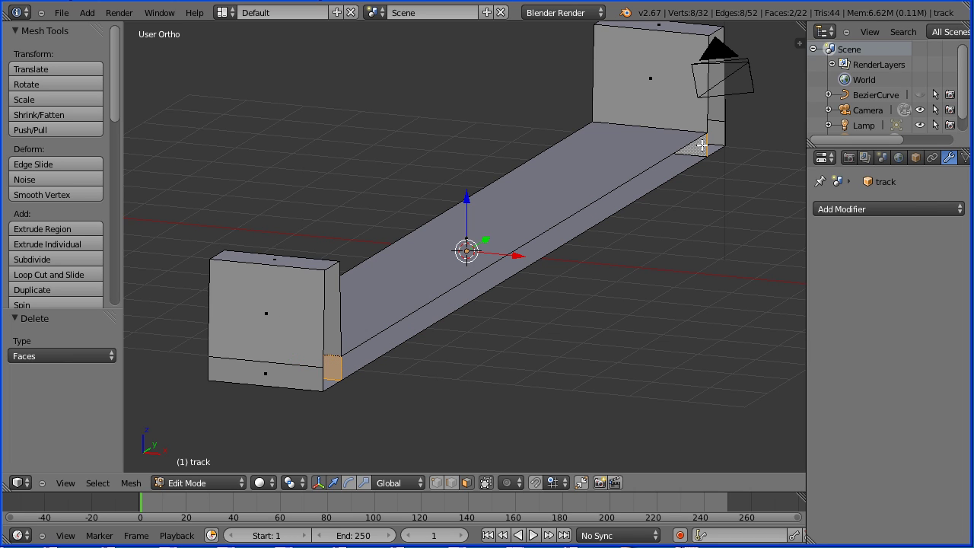
{"action": "key", "text": "x"}
{"action": "left_click", "coordinate": [669, 265]}
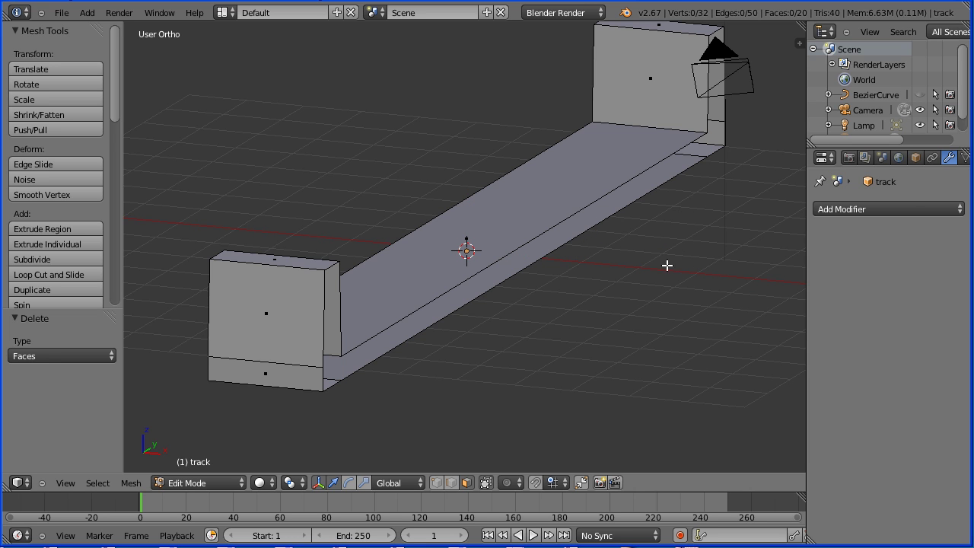
- Delete the five U-profile faces on the opposite side of the slab and both end walls
{"action": "middle_click_drag", "start_coordinate": [252, 201], "coordinate": [346, 201]}
{"action": "right_click", "coordinate": [171, 99]}
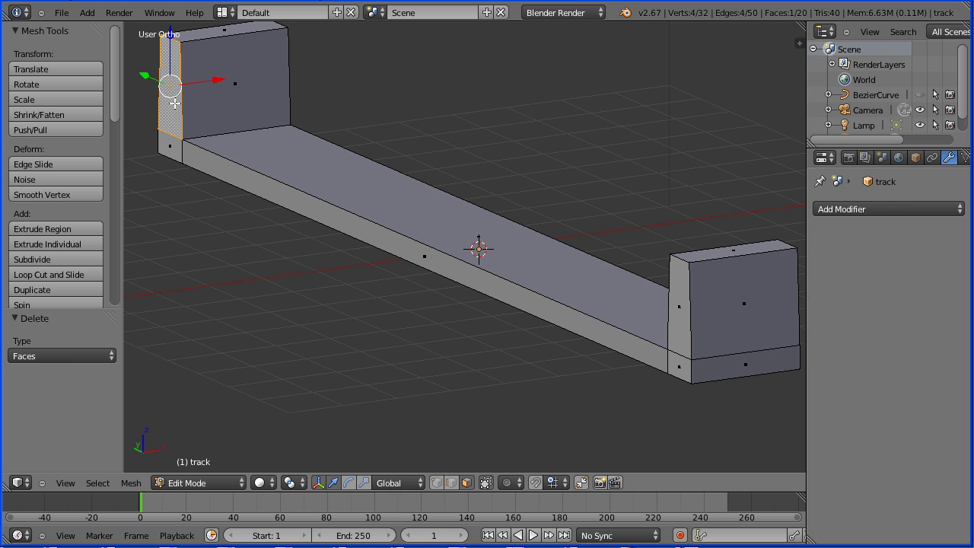
{"action": "right_click", "coordinate": [169, 149], "text": "shift"}
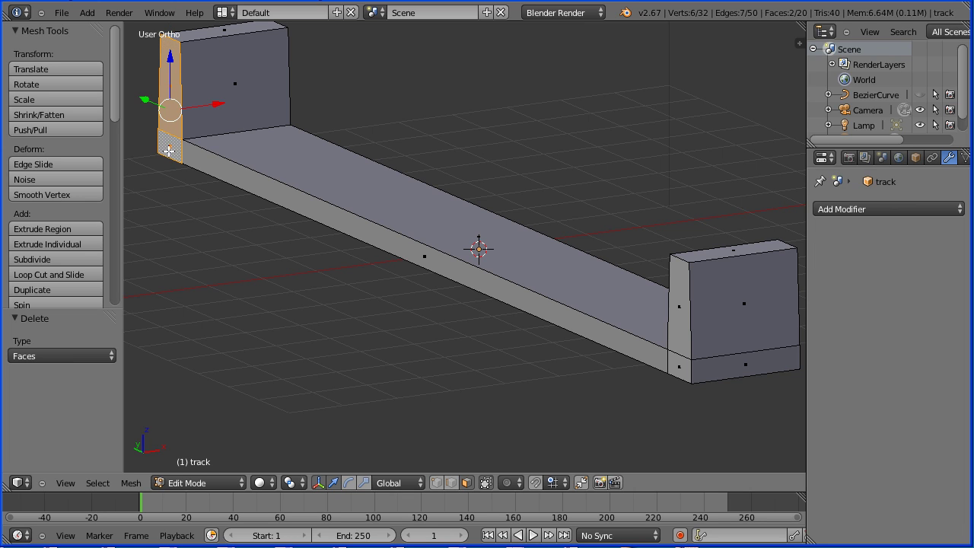
{"action": "right_click", "coordinate": [222, 177], "text": "shift"}
{"action": "right_click", "coordinate": [675, 364], "text": "shift"}
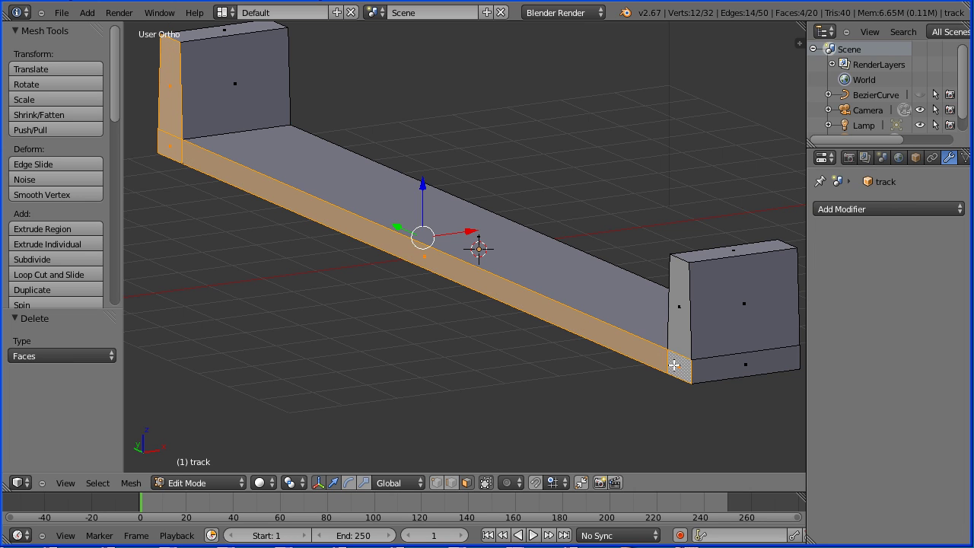
{"action": "right_click", "coordinate": [680, 318], "text": "shift"}
{"action": "key", "text": "x"}
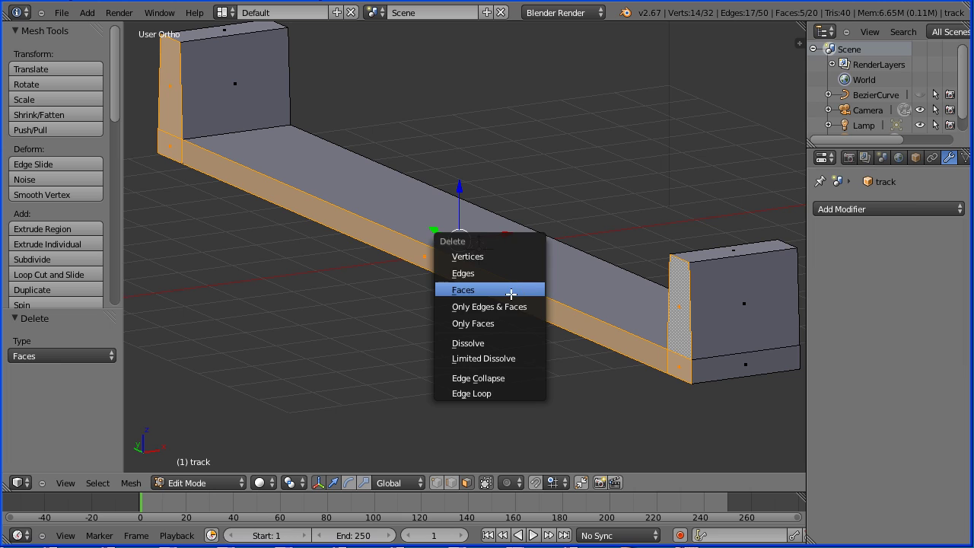
{"action": "left_click", "coordinate": [517, 289]}
- Delete the duplicate long side face and the duplicate top face of the slab
{"action": "right_click", "coordinate": [441, 275]}
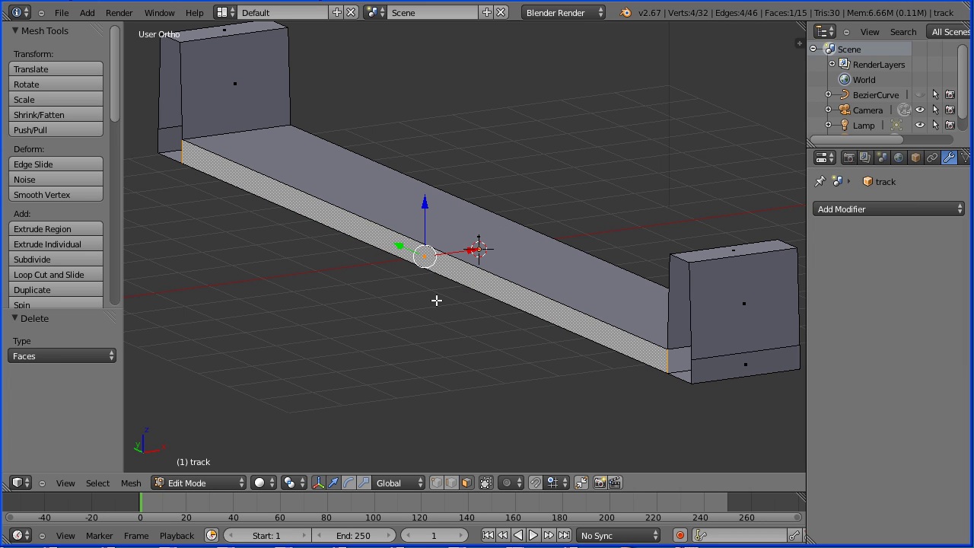
{"action": "key", "text": "x"}
{"action": "left_click", "coordinate": [437, 300]}
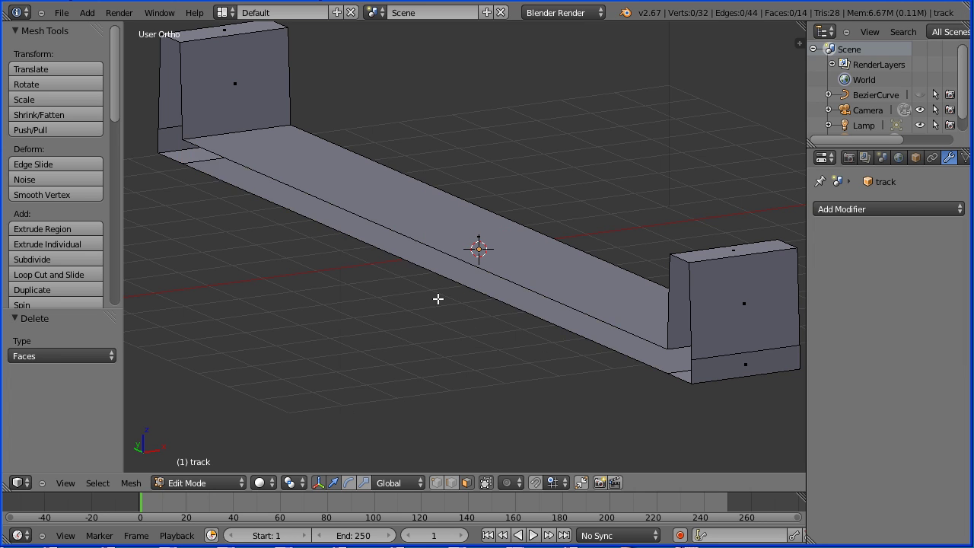
{"action": "right_click", "coordinate": [418, 212]}
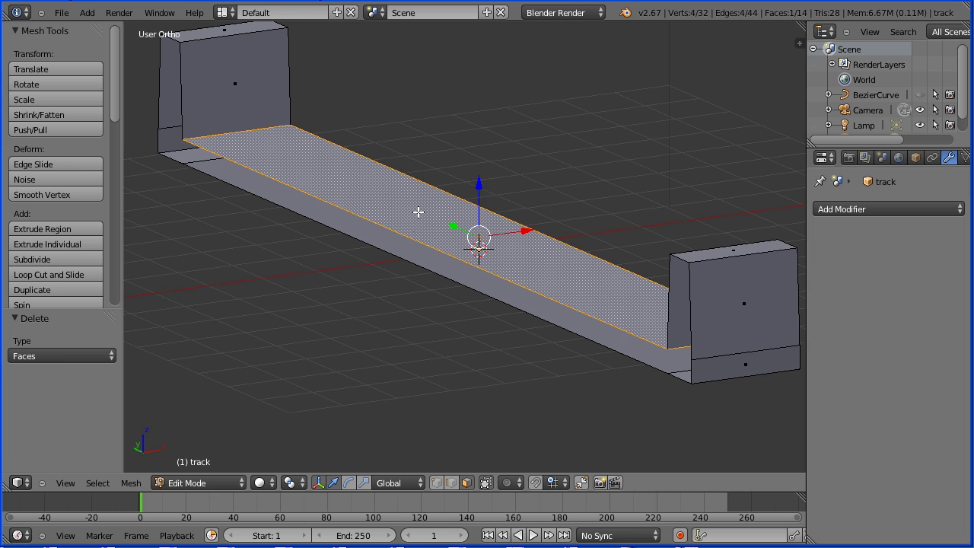
{"action": "key", "text": "x"}
{"action": "left_click", "coordinate": [378, 278]}
- Delete the three underside faces of the track and the remaining duplicate bottom face of the slab
{"action": "middle_click_drag", "start_coordinate": [561, 420], "coordinate": [561, 363]}
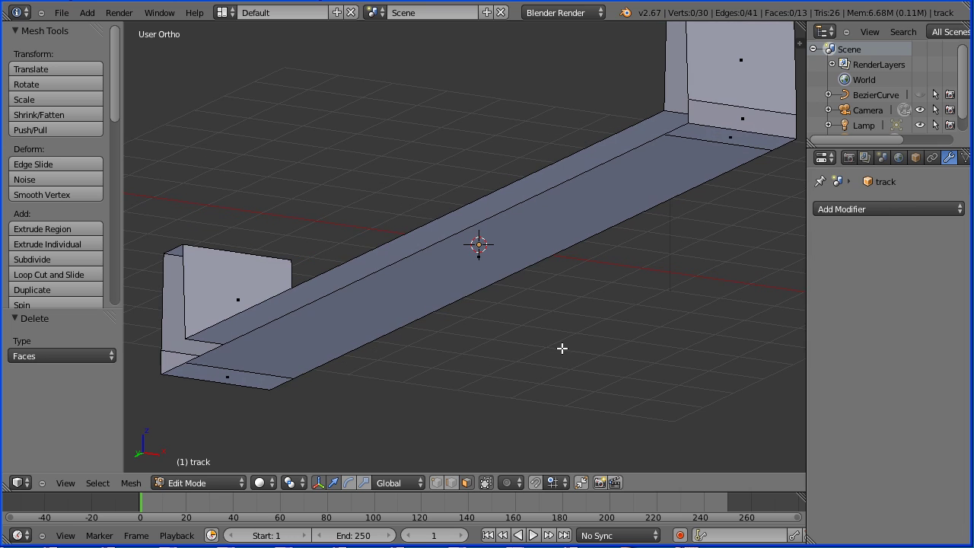
{"action": "right_click", "coordinate": [713, 140]}
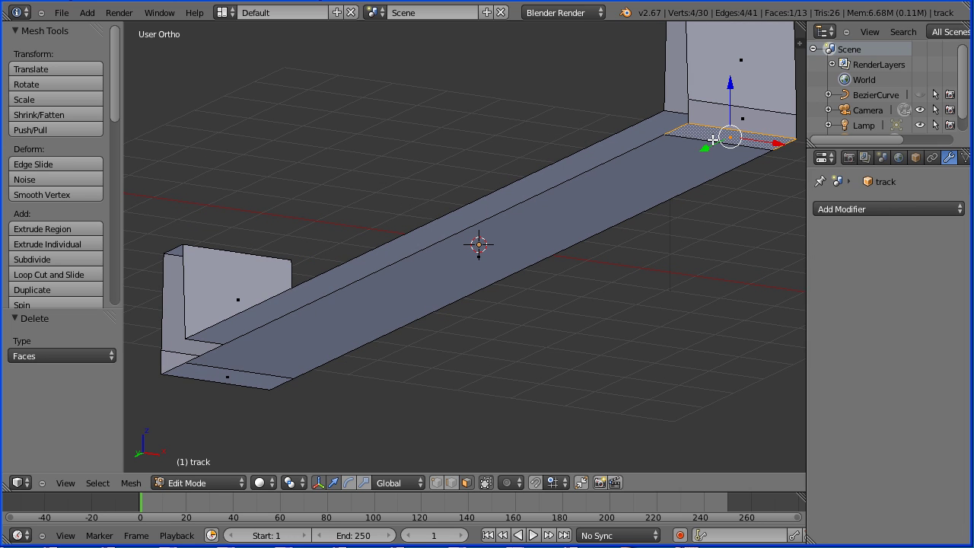
{"action": "right_click", "coordinate": [606, 201], "text": "shift"}
{"action": "right_click", "coordinate": [210, 376], "text": "shift"}
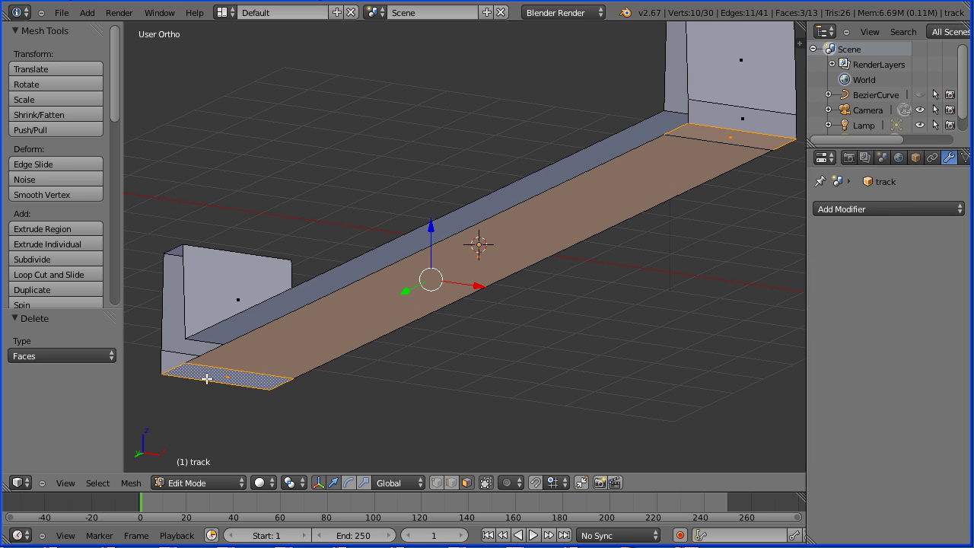
{"action": "key", "text": "x"}
{"action": "left_click", "coordinate": [206, 378]}
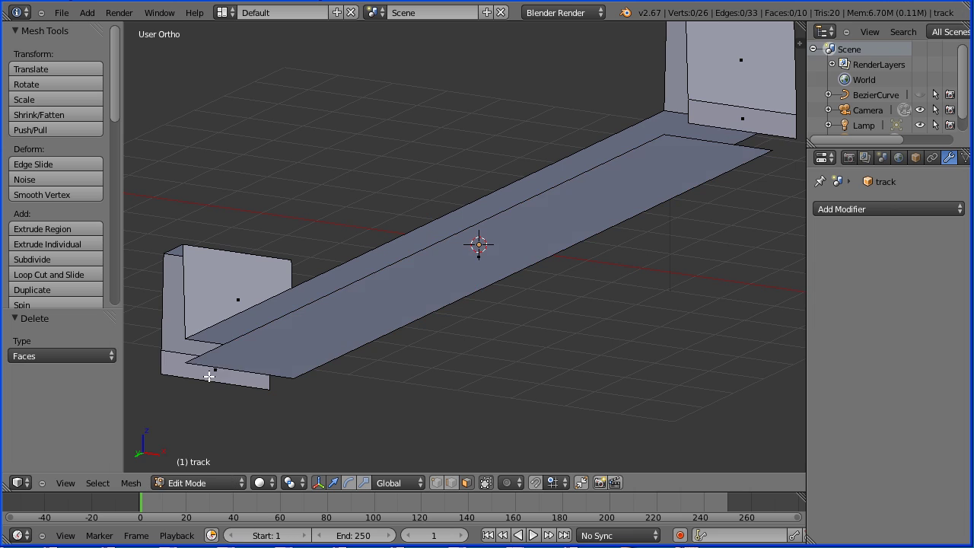
{"action": "right_click", "coordinate": [332, 328]}
{"action": "key", "text": "x"}
{"action": "left_click", "coordinate": [331, 329]}
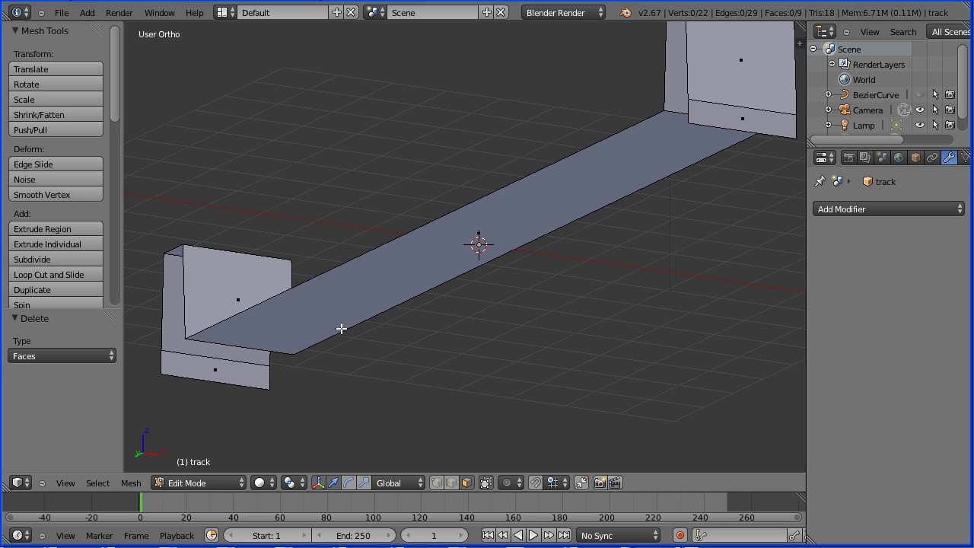
- Bridge the bottom edges of the two outer end walls with Bridge Two Edge Loops to form a single underside face
{"action": "left_click", "coordinate": [450, 482]}
{"action": "right_click", "coordinate": [216, 384]}
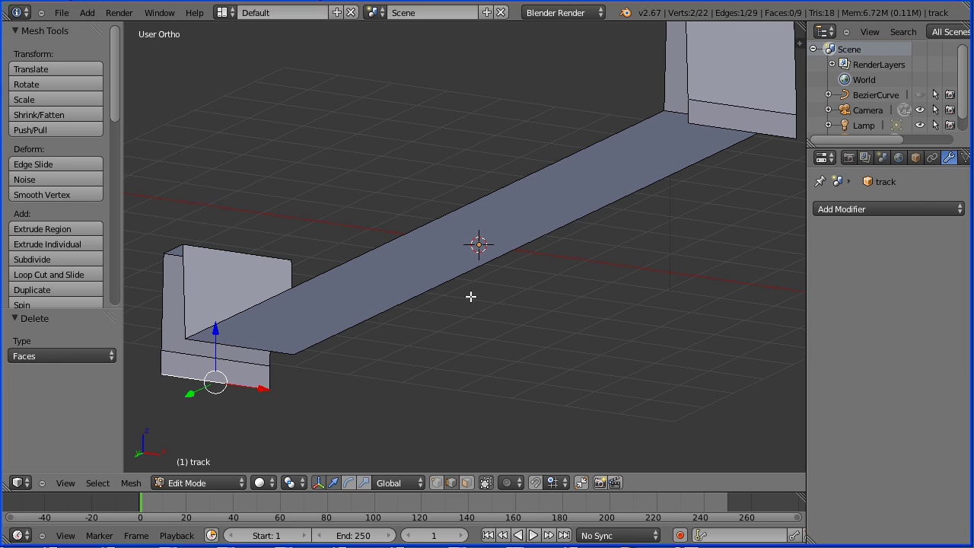
{"action": "right_click", "coordinate": [729, 131], "text": "shift"}
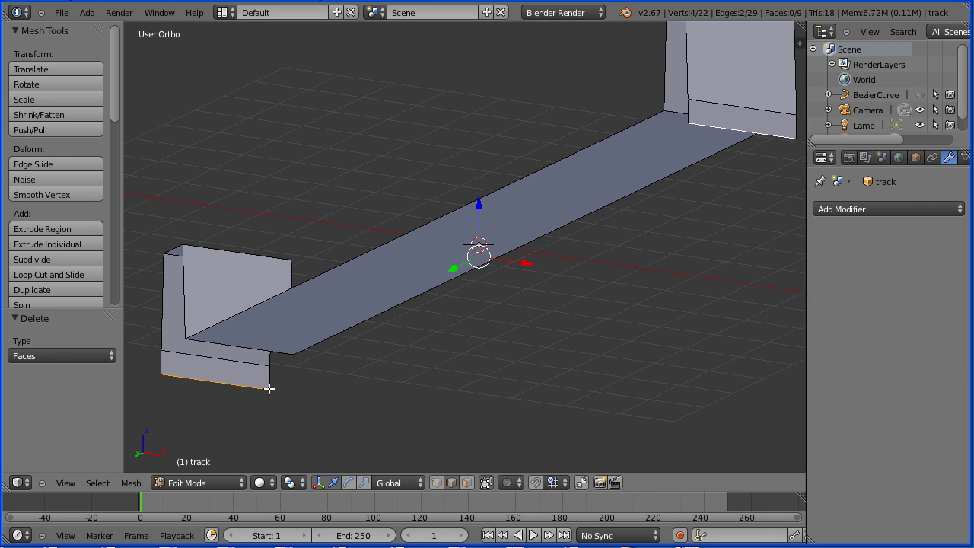
{"action": "left_click", "coordinate": [130, 482]}
{"action": "mouse_move", "coordinate": [170, 252]}
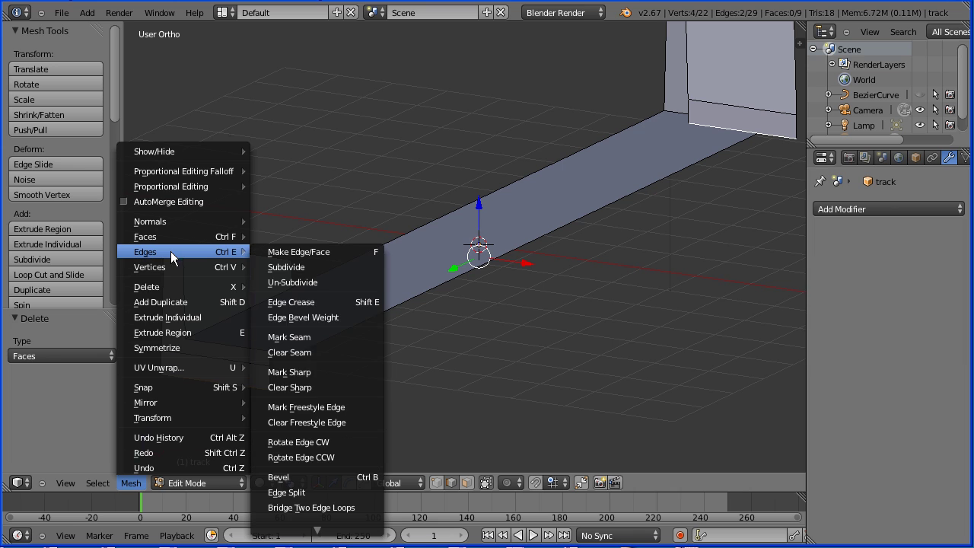
{"action": "left_click", "coordinate": [349, 508]}
{"action": "middle_click_drag", "start_coordinate": [714, 274], "coordinate": [606, 300]}
{"action": "key", "text": "Tab"}
{"action": "key", "text": "Tab"}
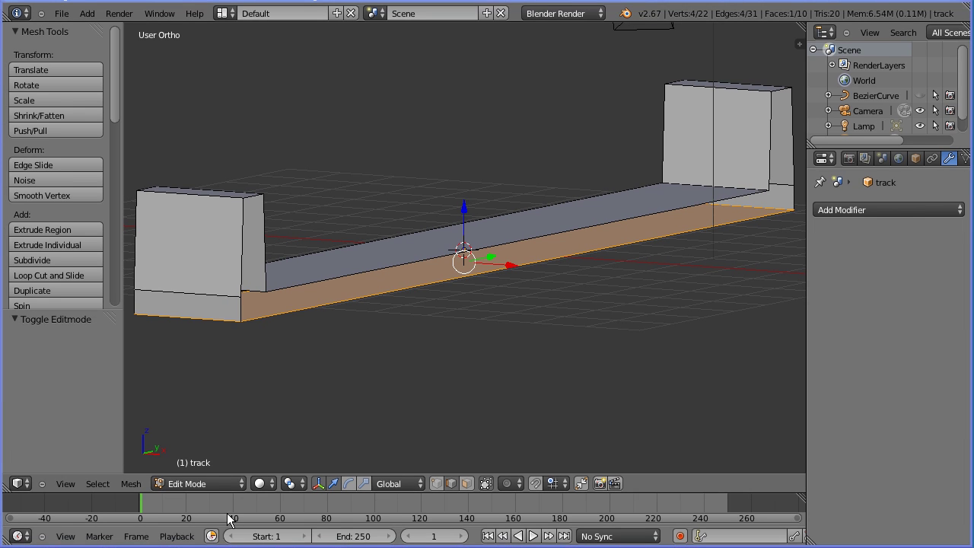
- Return to Object Mode and apply the track object's scale
{"action": "left_click", "coordinate": [213, 482]}
{"action": "left_click", "coordinate": [219, 468]}
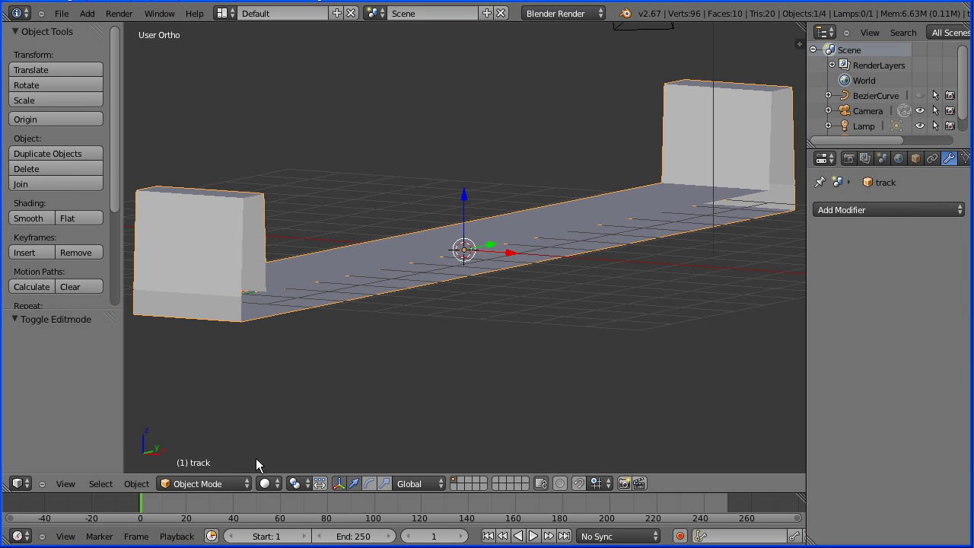
{"action": "left_click", "coordinate": [915, 160]}
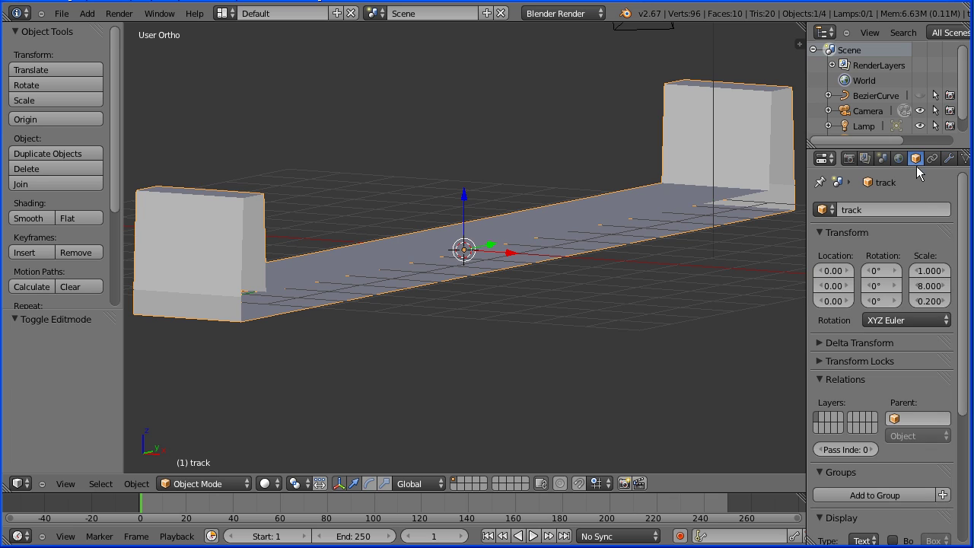
{"action": "left_click", "coordinate": [137, 484]}
{"action": "mouse_move", "coordinate": [152, 374]}
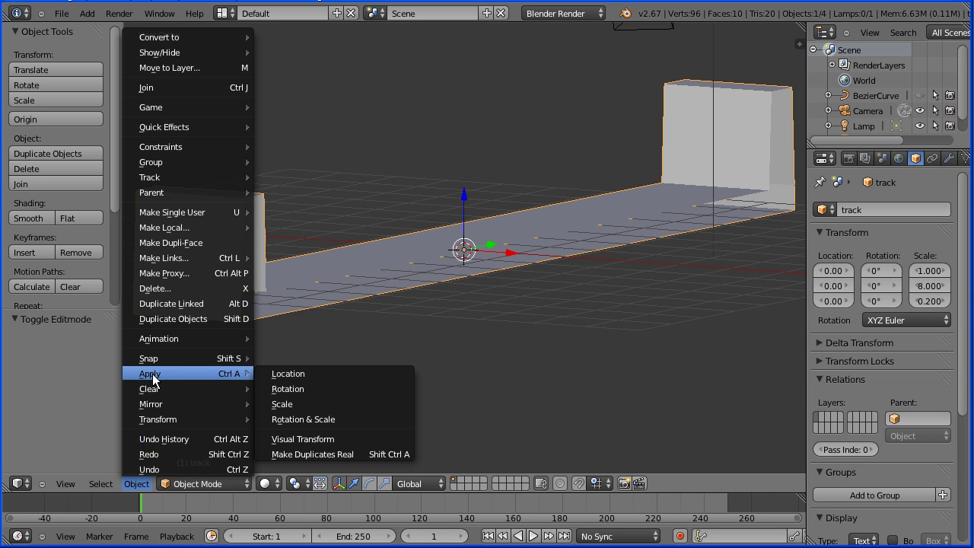
{"action": "left_click", "coordinate": [367, 405]}
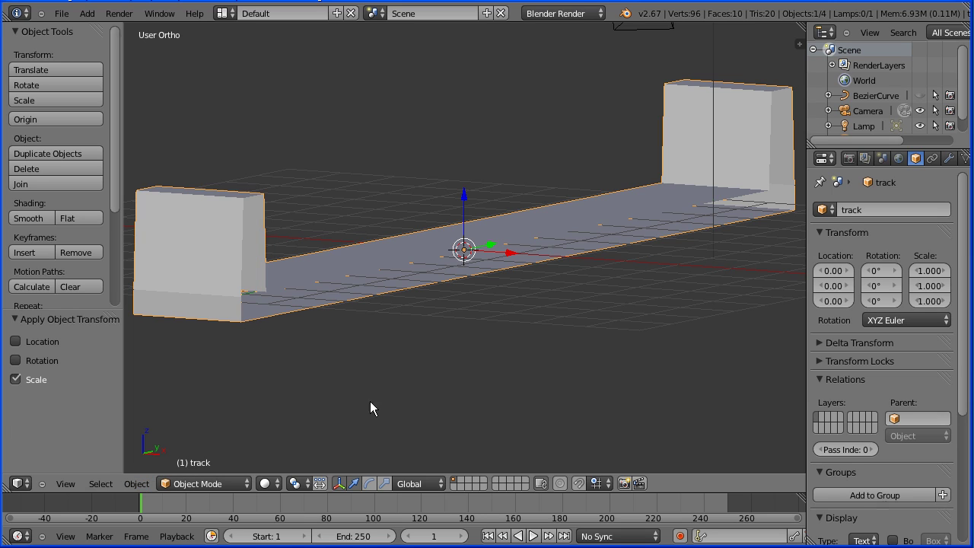
- Unhide the BezierCurve and scale it uniformly by 32
{"action": "left_click", "coordinate": [919, 96]}
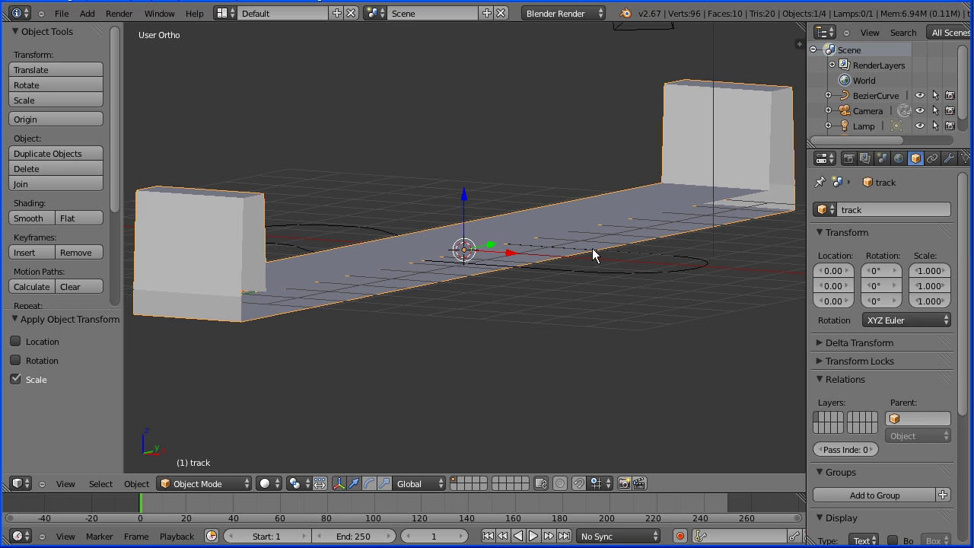
{"action": "right_click", "coordinate": [668, 270]}
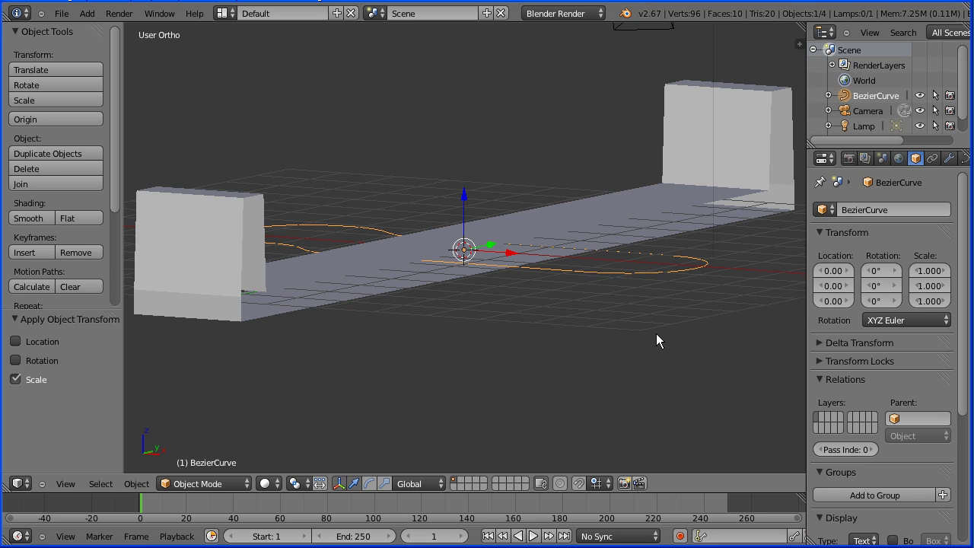
{"action": "type", "text": "s32"}
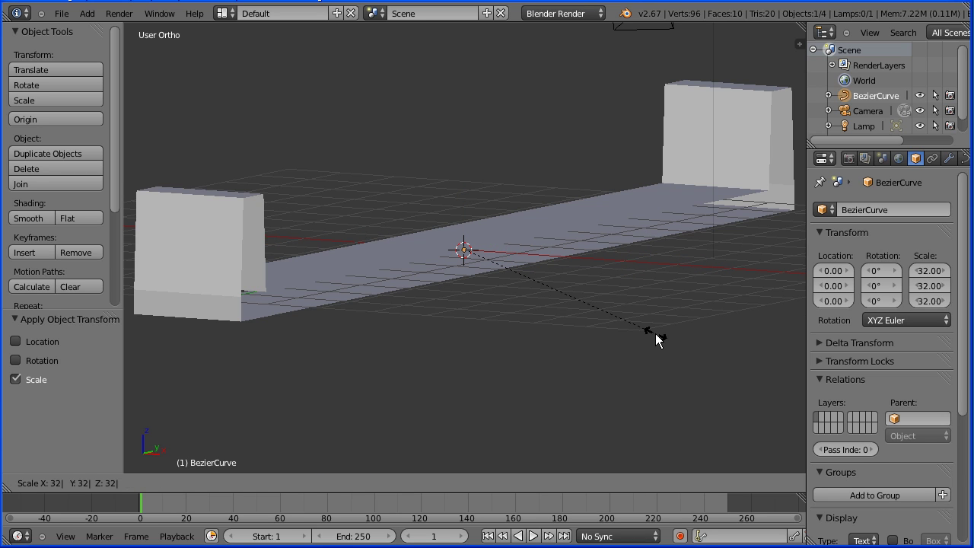
{"action": "key", "text": "Return"}
{"action": "scroll", "coordinate": [514, 312], "scroll_direction": "down", "scroll_amount": 10}
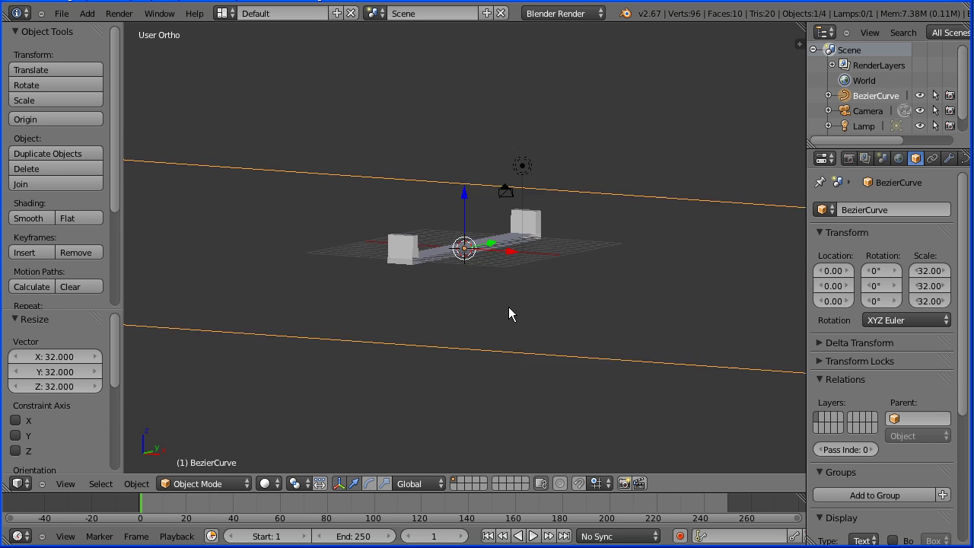
{"action": "middle_click_drag", "start_coordinate": [488, 272], "coordinate": [459, 48]}
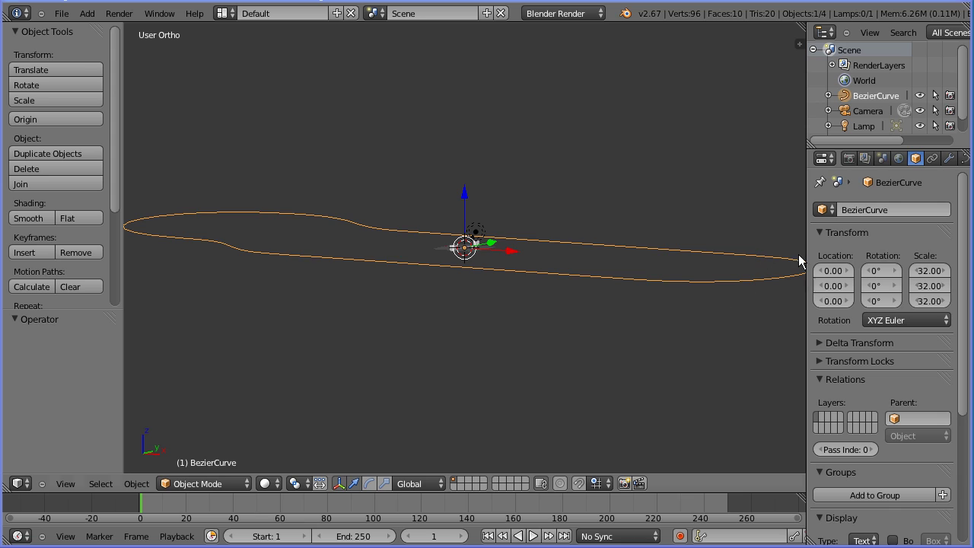
- Add an Array modifier to the track object with Fit Curve as its fit type and BezierCurve as its curve
{"action": "scroll", "coordinate": [967, 111], "scroll_direction": "down", "scroll_amount": 1}
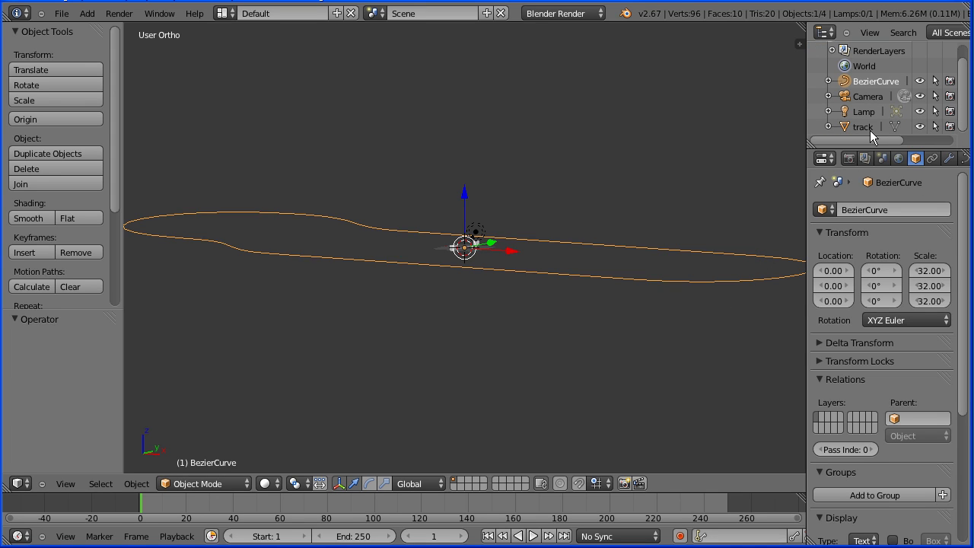
{"action": "left_click", "coordinate": [867, 128]}
{"action": "left_click", "coordinate": [948, 157]}
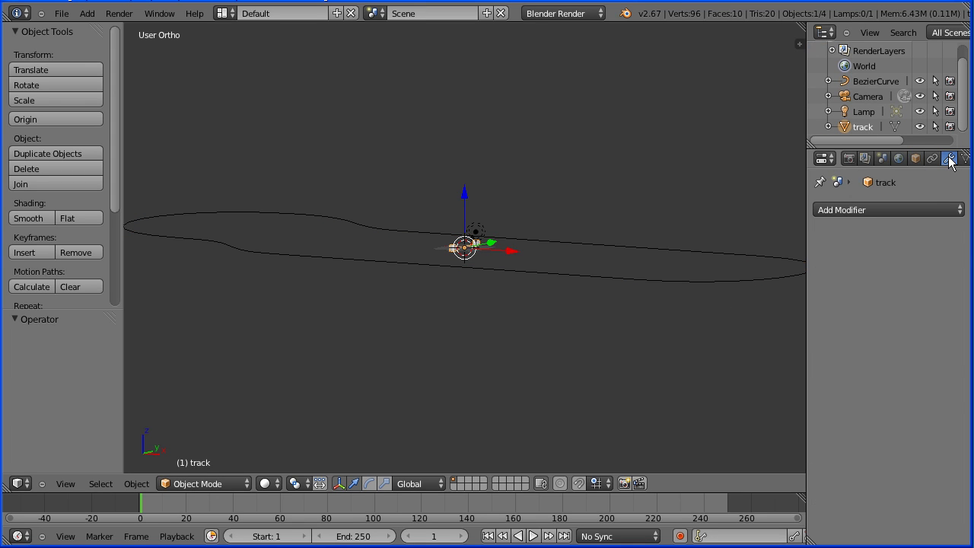
{"action": "left_click", "coordinate": [915, 210]}
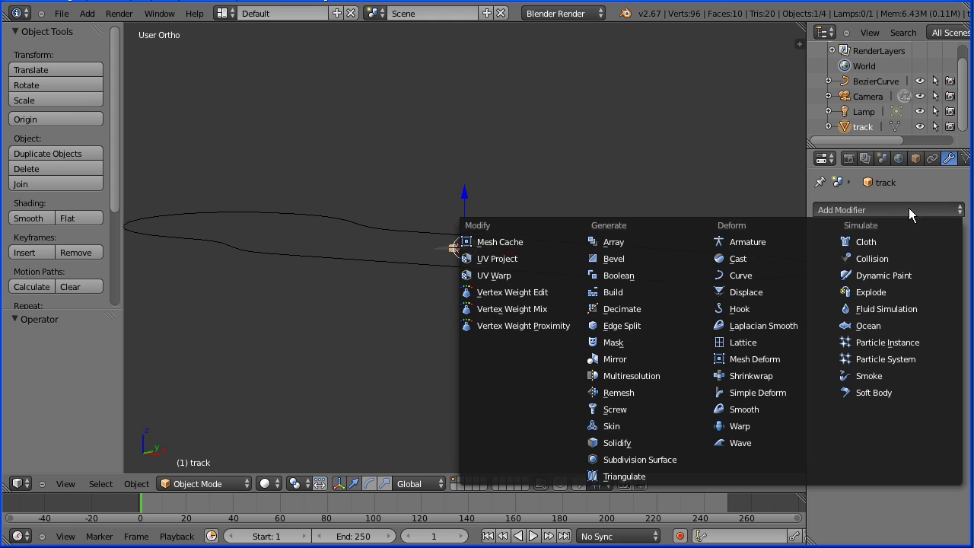
{"action": "left_click", "coordinate": [674, 246]}
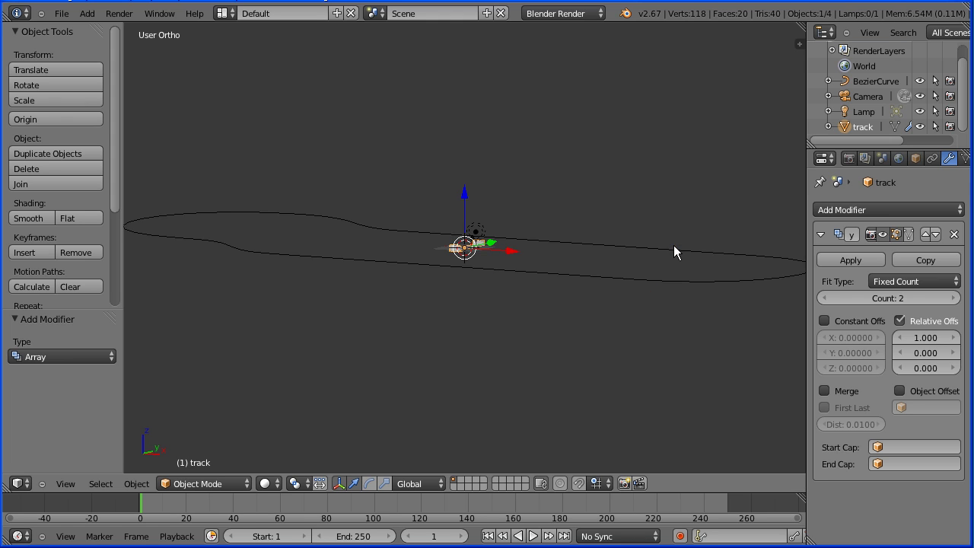
{"action": "left_click", "coordinate": [925, 281]}
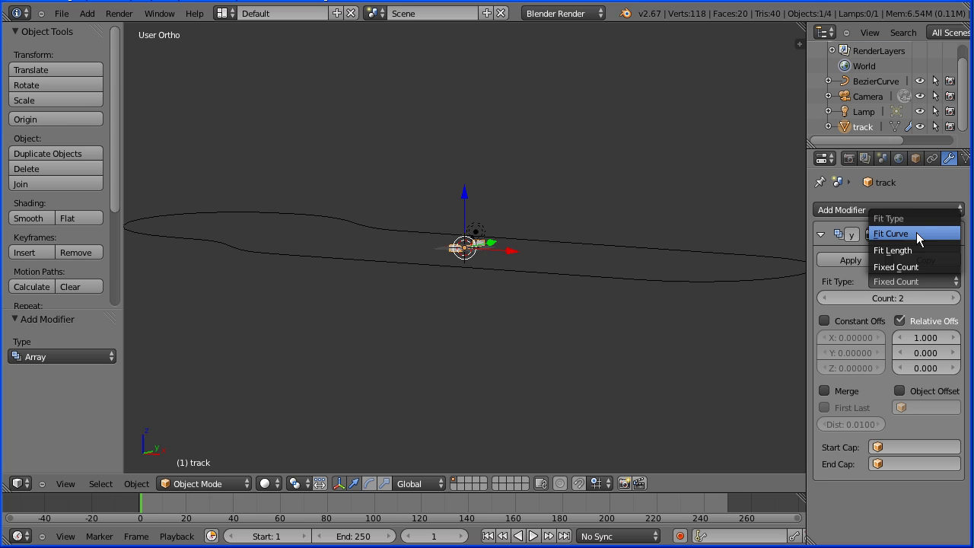
{"action": "left_click", "coordinate": [918, 236]}
{"action": "left_click", "coordinate": [903, 296]}
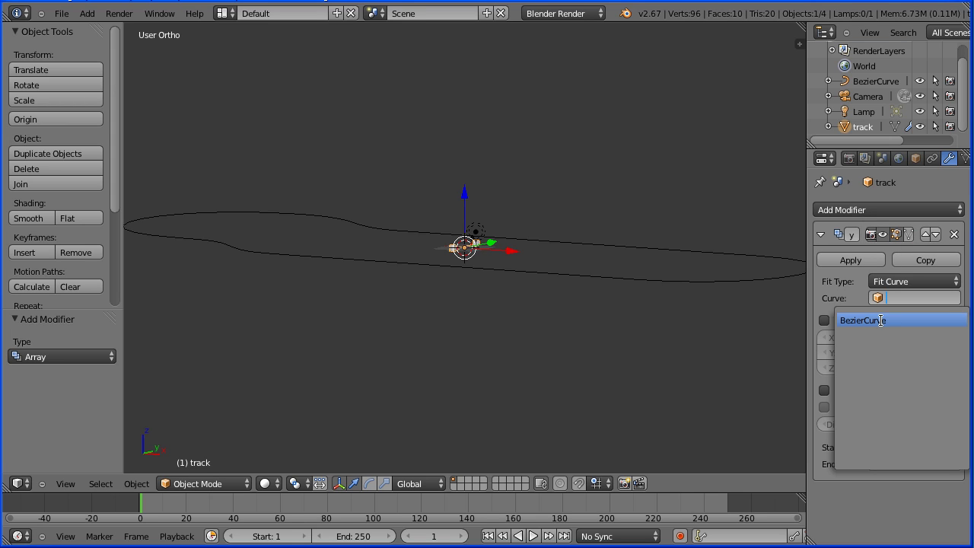
{"action": "key", "text": "Return"}
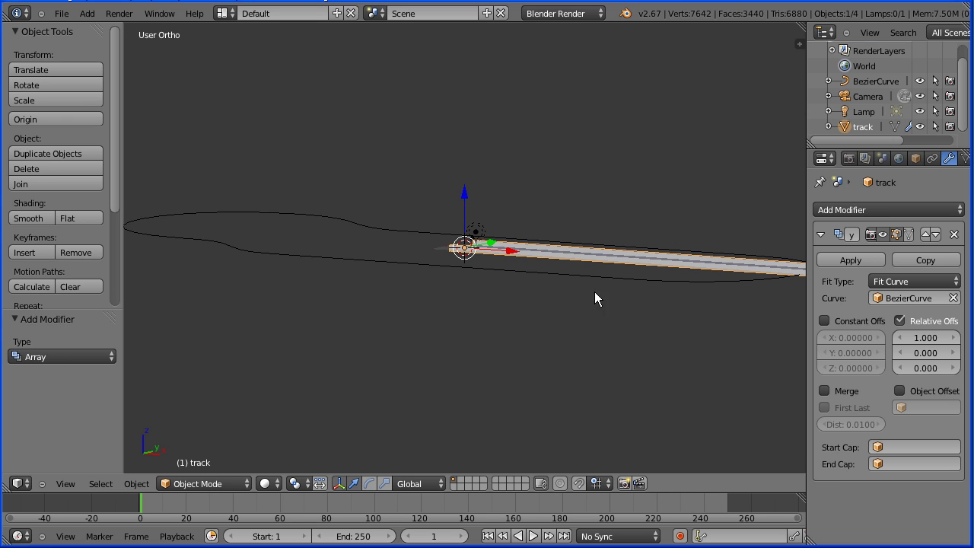
- Add a Curve modifier to the track with BezierCurve as its deforming object, and save the file
{"action": "left_click", "coordinate": [918, 208]}
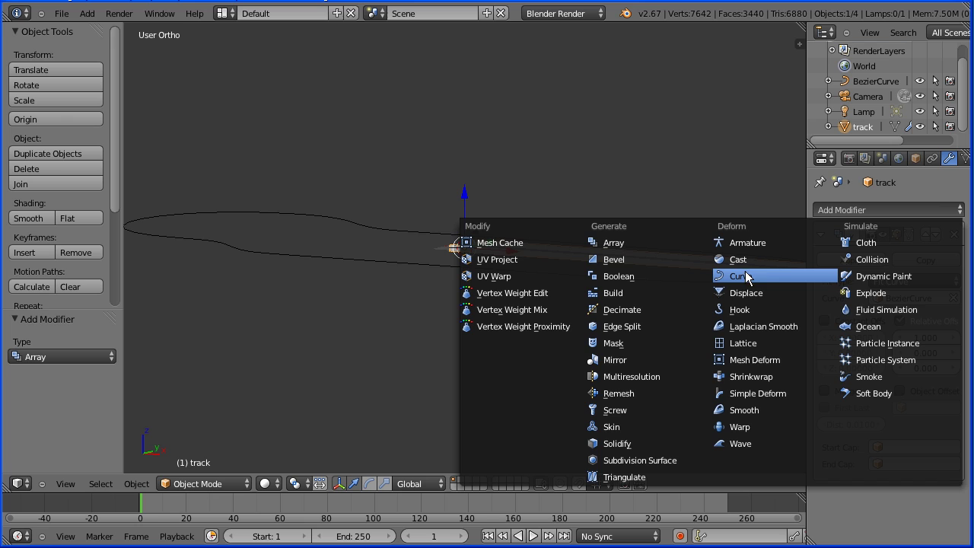
{"action": "left_click", "coordinate": [814, 278]}
{"action": "scroll", "coordinate": [963, 479], "scroll_direction": "down", "scroll_amount": 4}
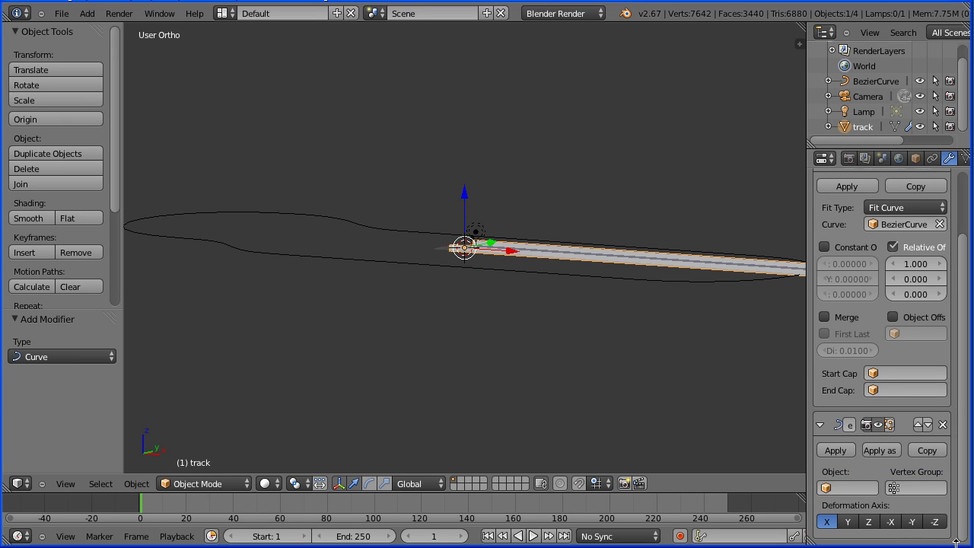
{"action": "left_click", "coordinate": [856, 487]}
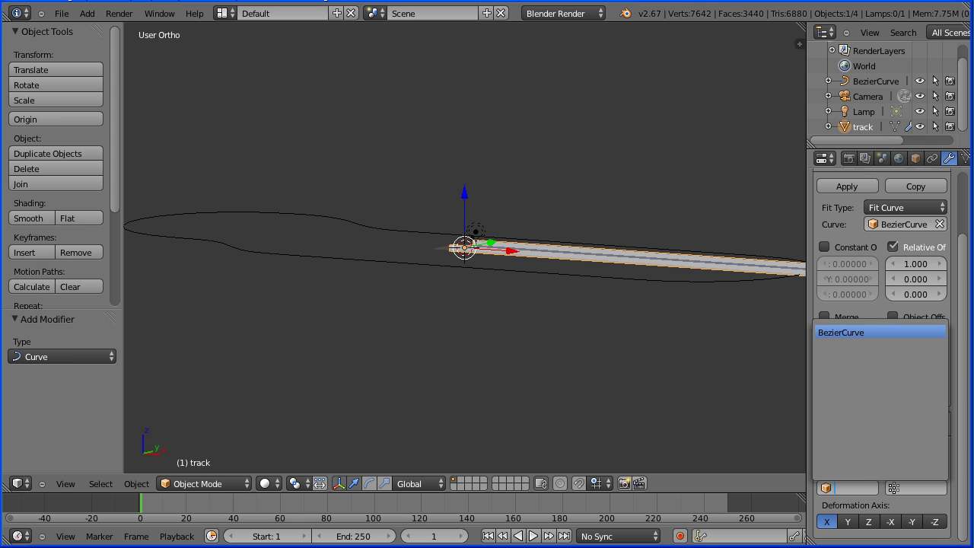
{"action": "left_click", "coordinate": [841, 332]}
{"action": "middle_click_drag", "start_coordinate": [752, 326], "coordinate": [731, 372]}
{"action": "key", "text": "ctrl+s"}
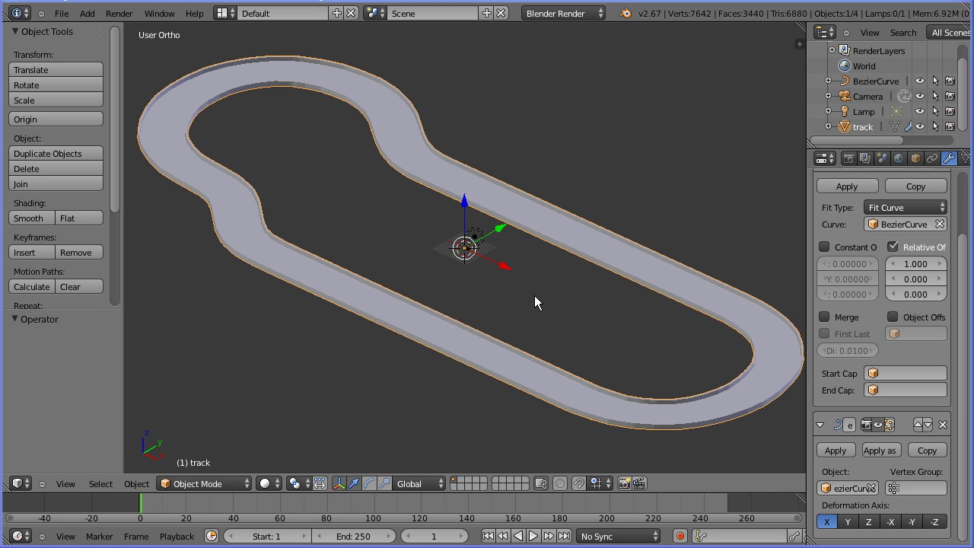
- Enter Edit Mode on the track and make both the Array and Curve modifiers apply to the editing cage
{"action": "left_click", "coordinate": [217, 485]}
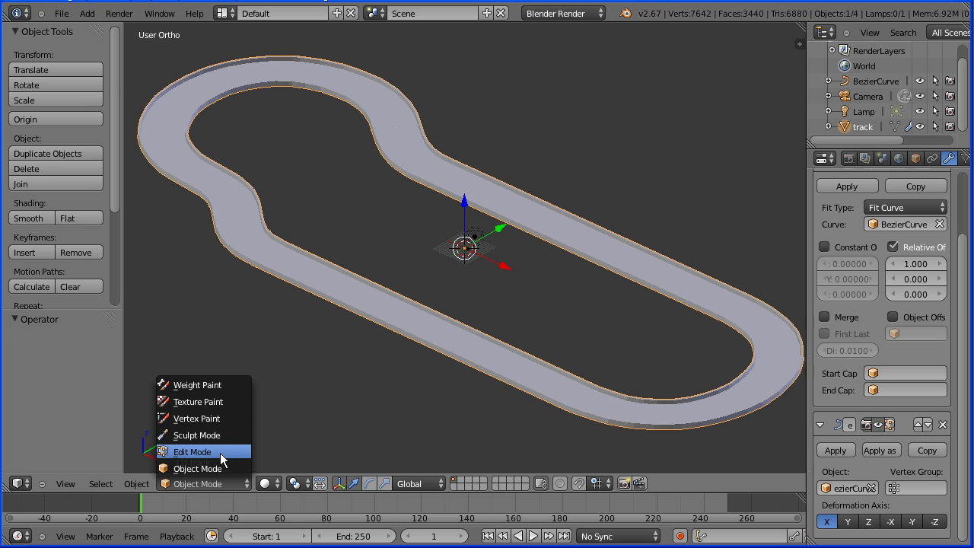
{"action": "left_click", "coordinate": [192, 451]}
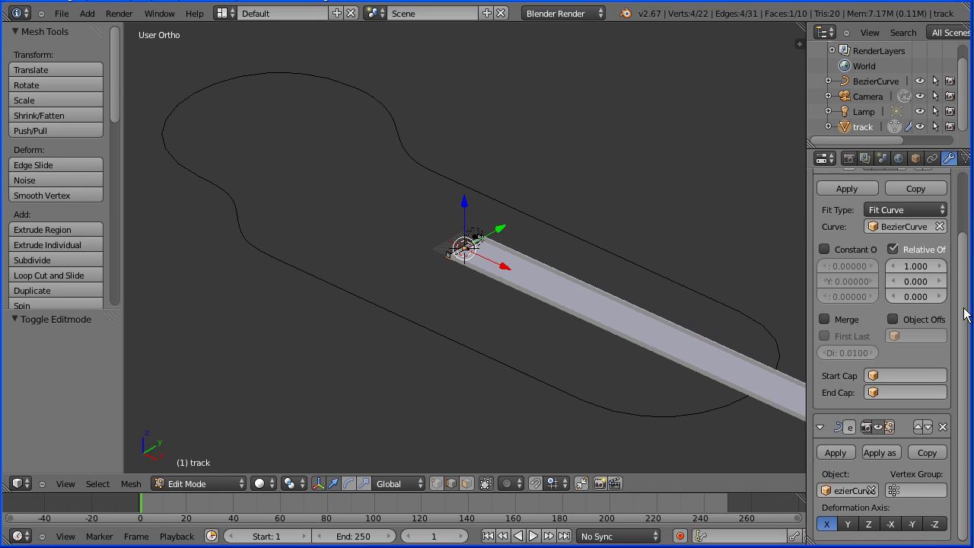
{"action": "scroll", "coordinate": [914, 251], "scroll_direction": "up", "scroll_amount": 3}
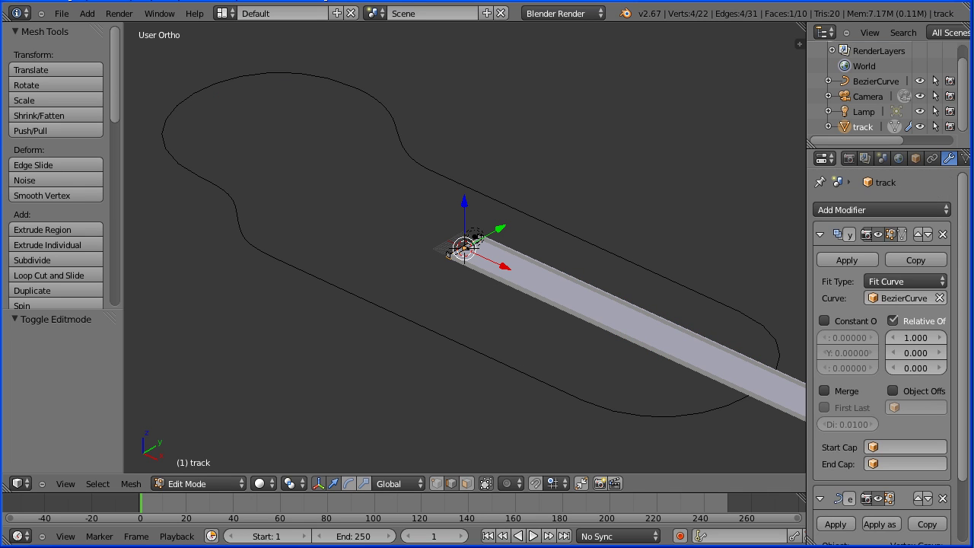
{"action": "left_click", "coordinate": [901, 235]}
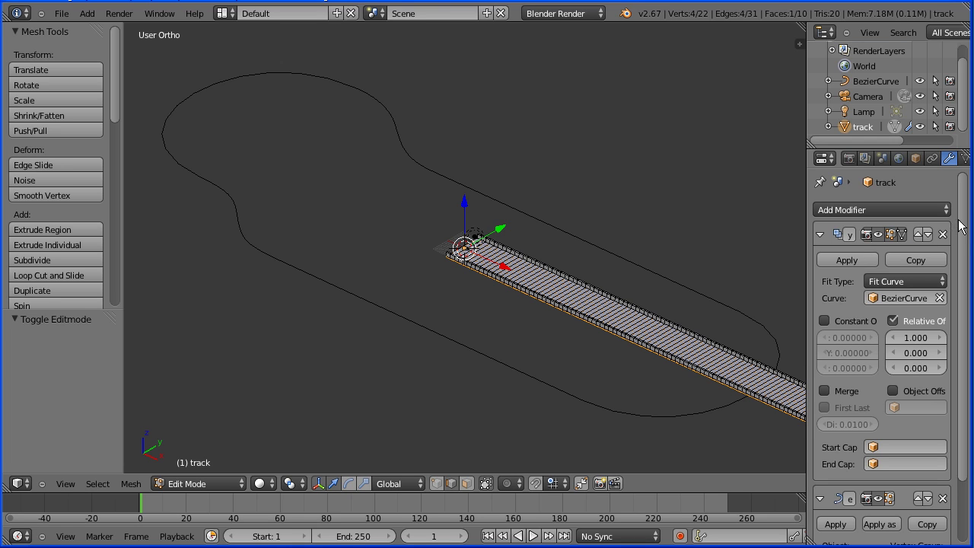
{"action": "scroll", "coordinate": [961, 228], "scroll_direction": "down", "scroll_amount": 3}
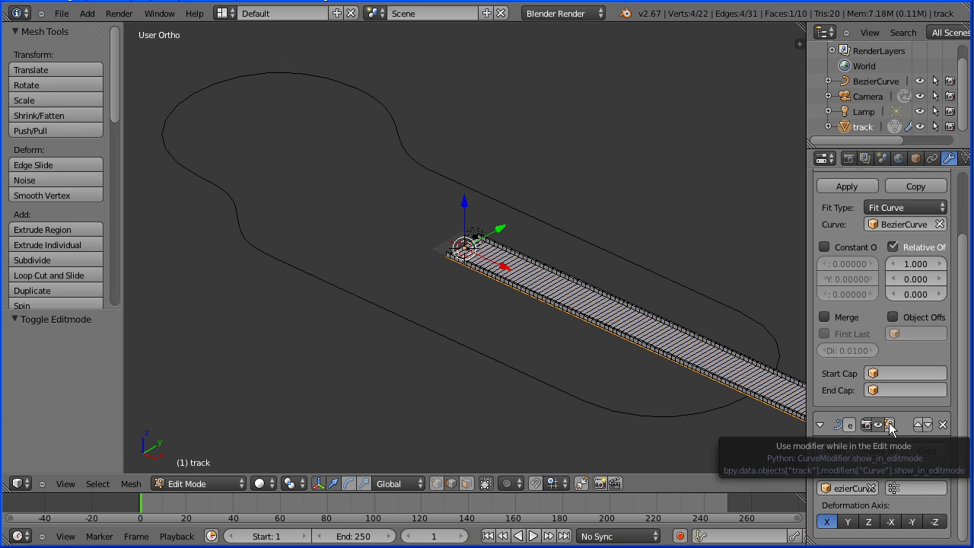
{"action": "left_click", "coordinate": [891, 425]}
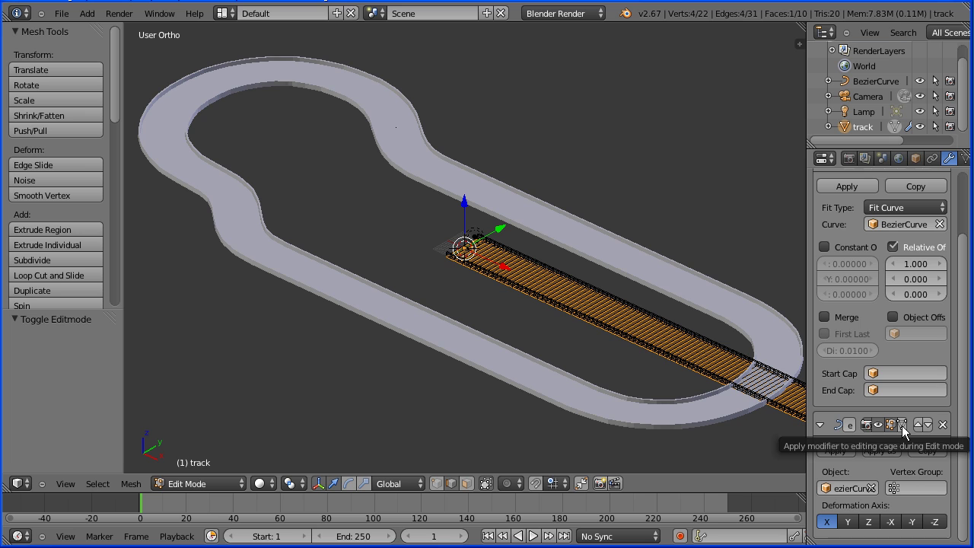
{"action": "left_click", "coordinate": [902, 426]}
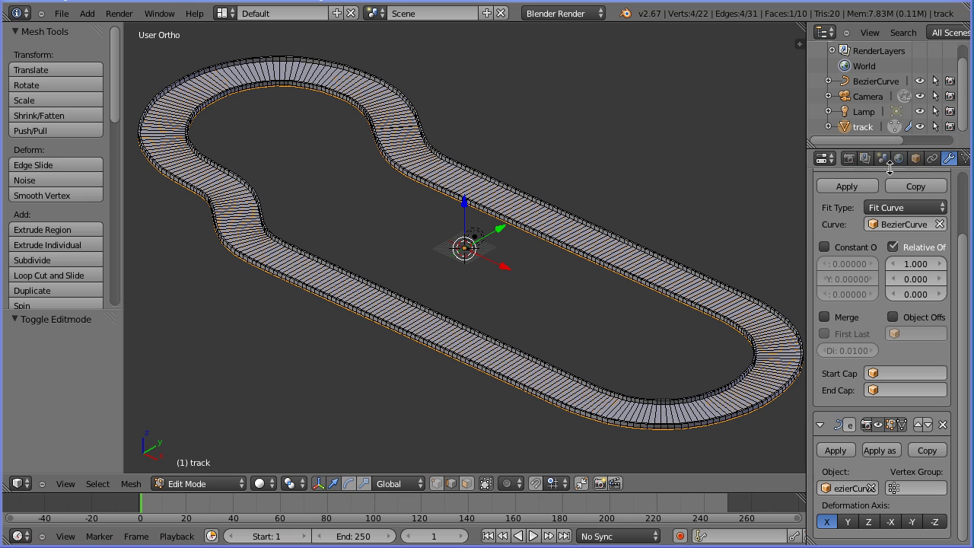
- Set the track object's X scale to 2 to lengthen its repeated sections
{"action": "left_click", "coordinate": [916, 159]}
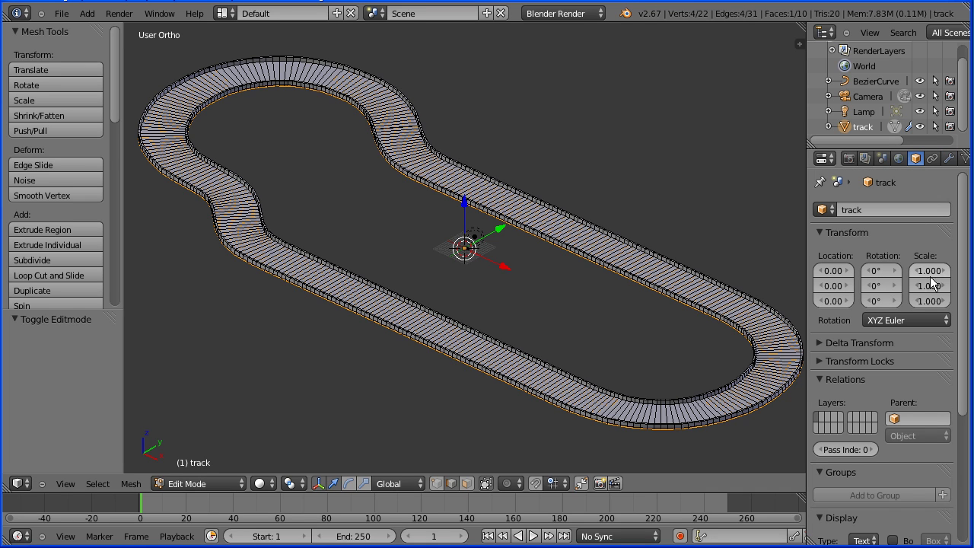
{"action": "type", "text": "2"}
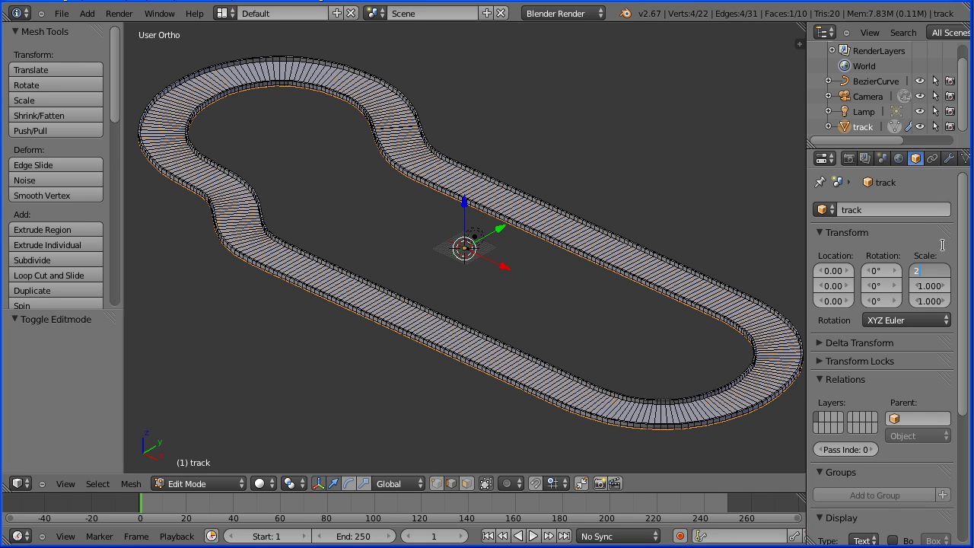
{"action": "key", "text": "Return"}
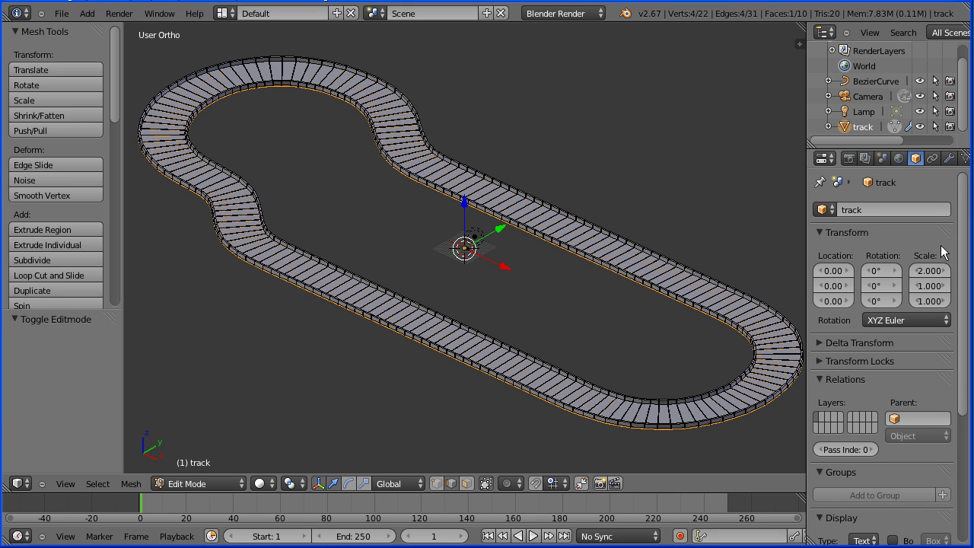
- Try an X scale of 4 on the track object and return it to 2
{"action": "left_click", "coordinate": [922, 271]}
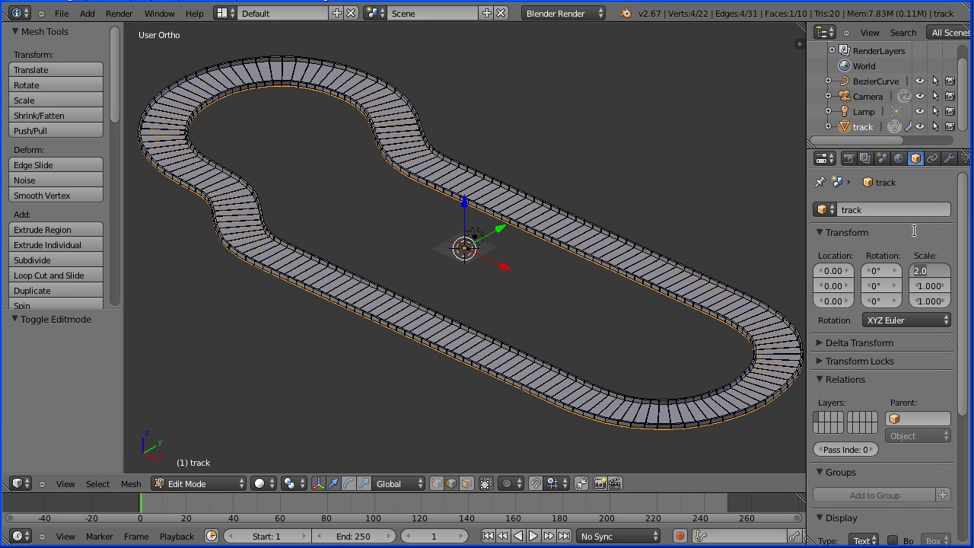
{"action": "type", "text": "4"}
{"action": "key", "text": "Return"}
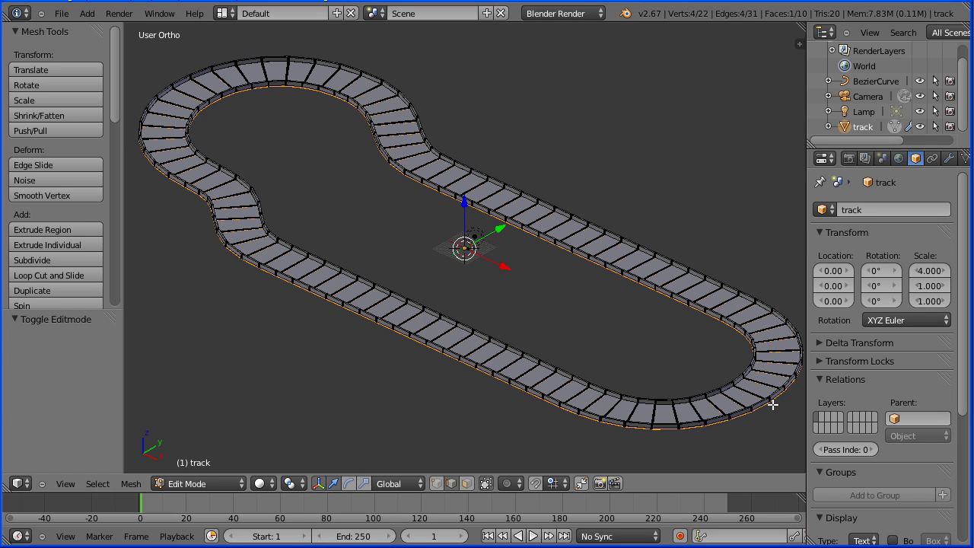
{"action": "left_click", "coordinate": [925, 268]}
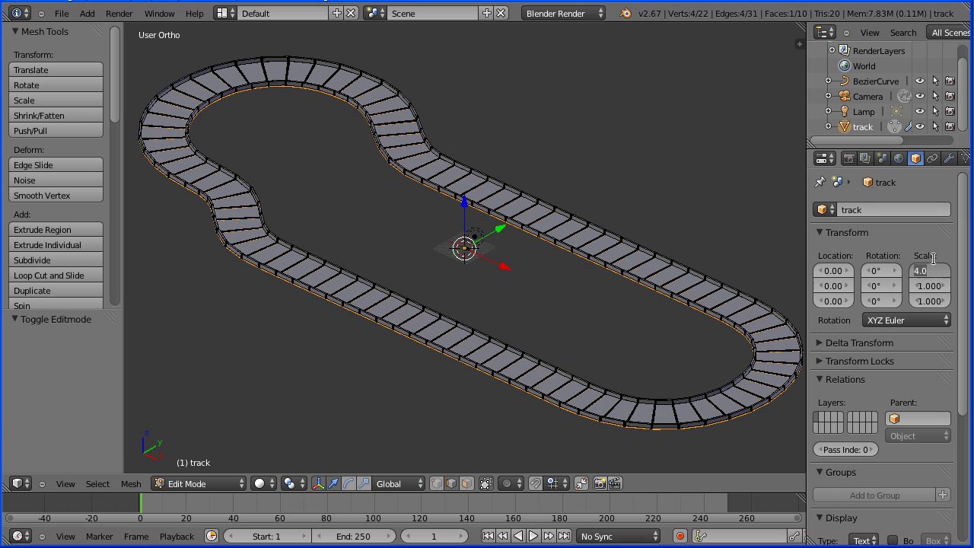
{"action": "type", "text": "2"}
{"action": "key", "text": "Return"}
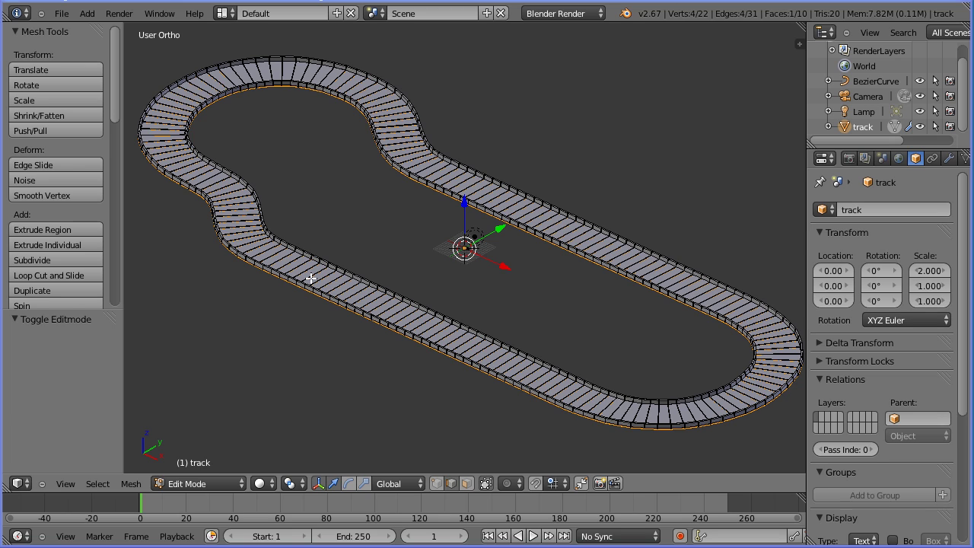
- Switch the Array modifier's fit type to Fixed Count and raise the count to 151
{"action": "left_click", "coordinate": [949, 159]}
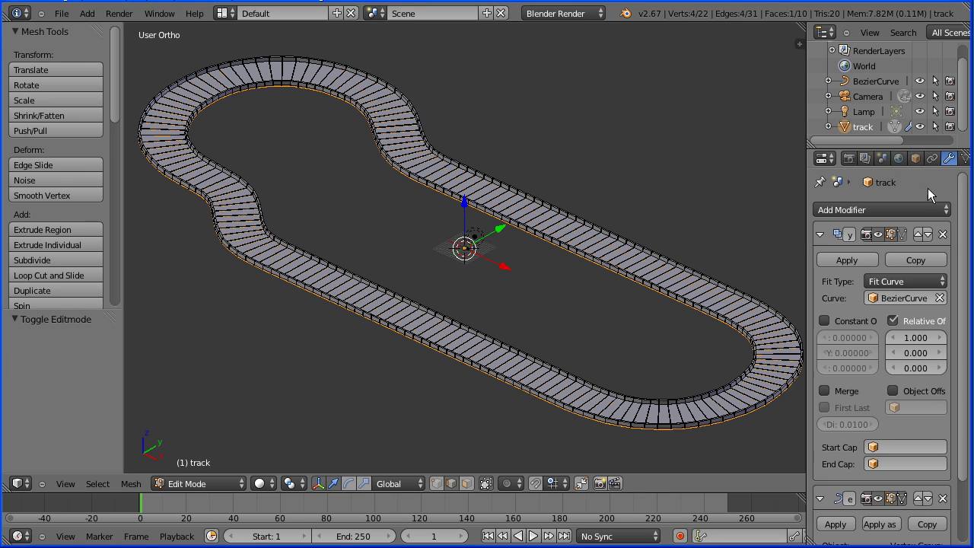
{"action": "left_click", "coordinate": [915, 278]}
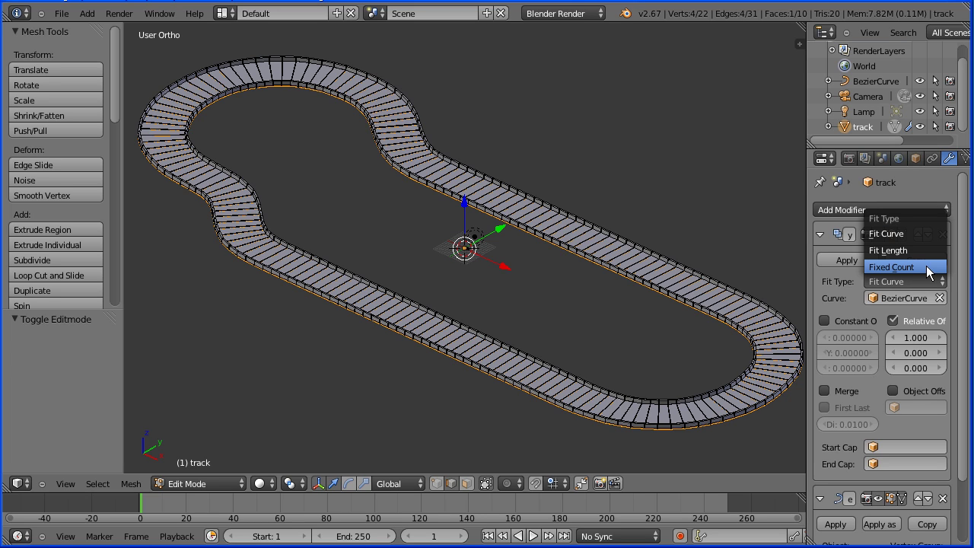
{"action": "left_click", "coordinate": [927, 266]}
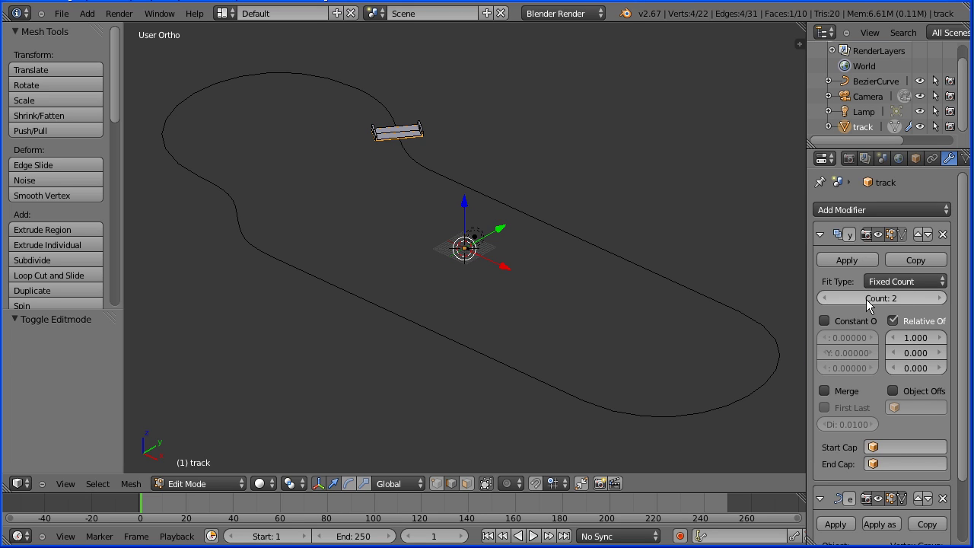
{"action": "left_click_drag", "start_coordinate": [870, 299], "coordinate": [958, 304]}
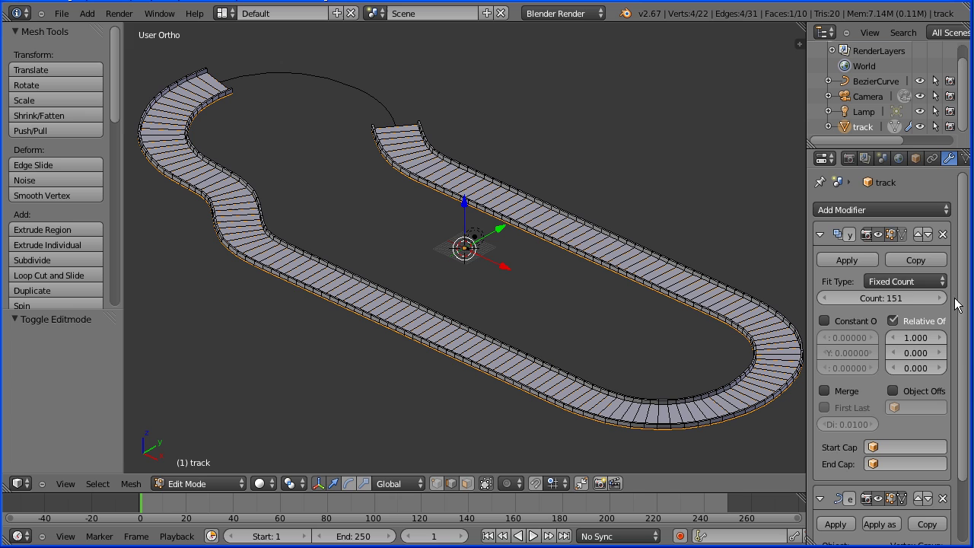
- Slide the track along the curve by setting its X location to about 133, and return to Object Mode
{"action": "left_click", "coordinate": [916, 157]}
{"action": "left_click_drag", "start_coordinate": [844, 268], "coordinate": [876, 269]}
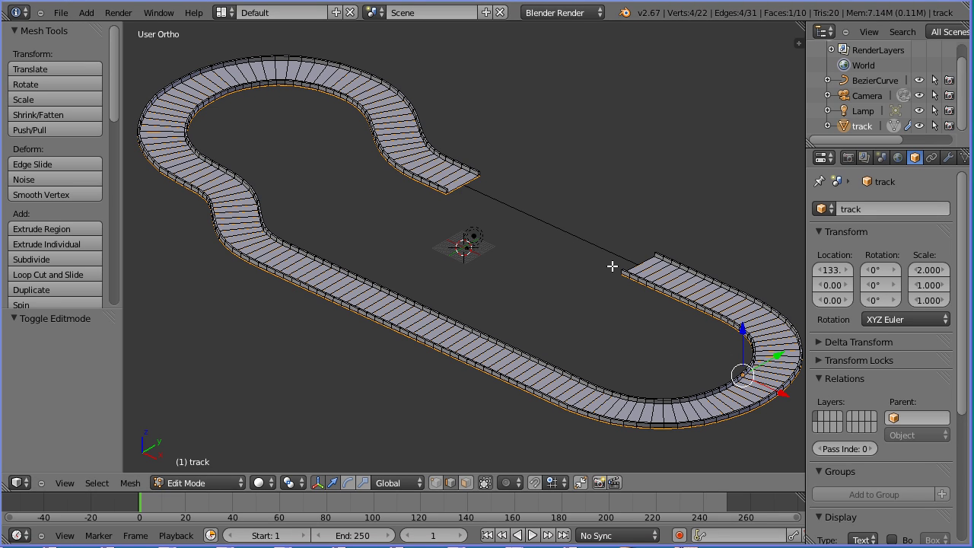
{"action": "left_click", "coordinate": [222, 484]}
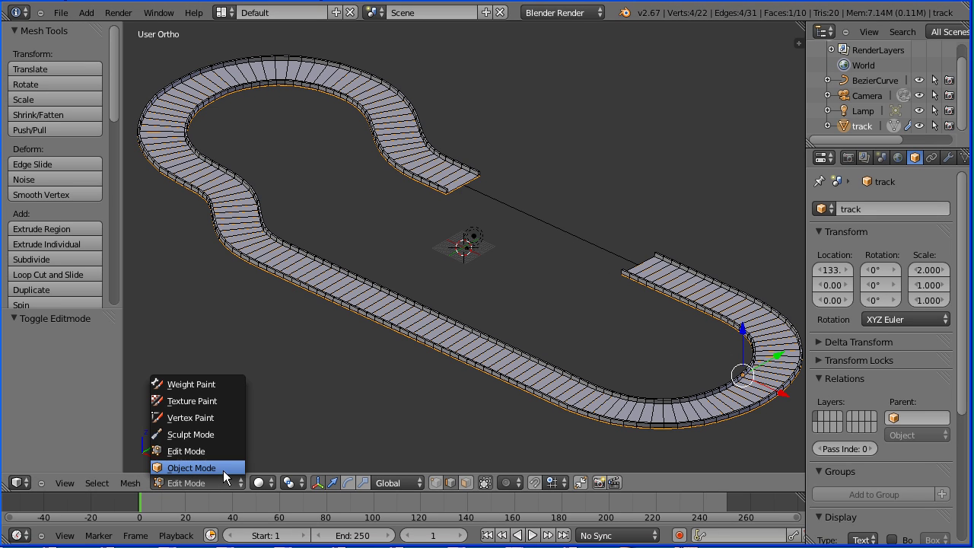
{"action": "left_click", "coordinate": [225, 469]}
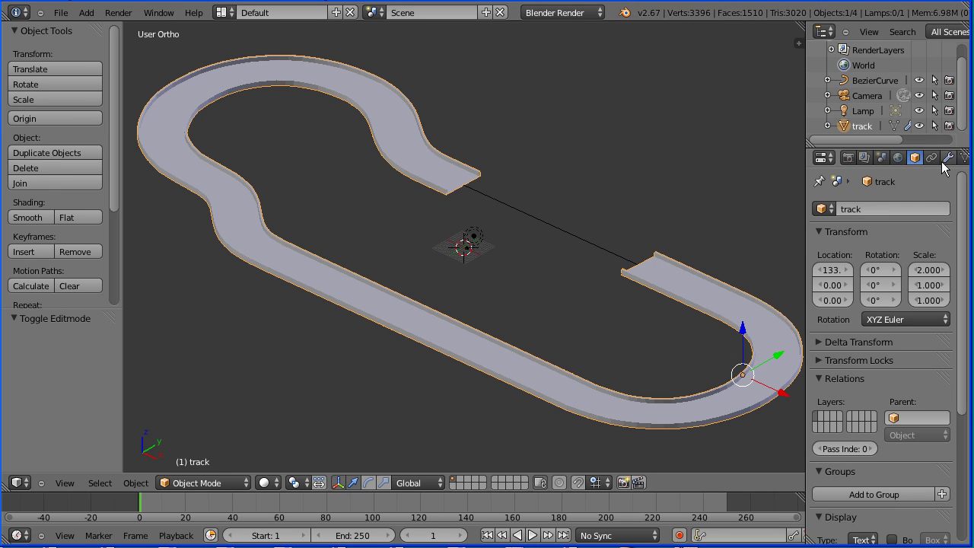
- Enable Merge in the Array modifier and apply both the Array and Curve modifiers to the track
{"action": "left_click", "coordinate": [947, 160]}
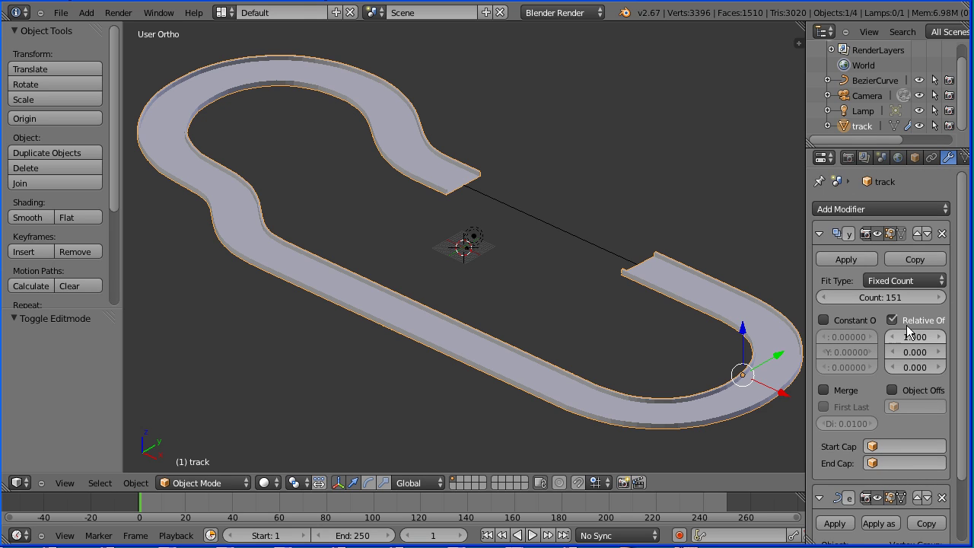
{"action": "left_click", "coordinate": [825, 390]}
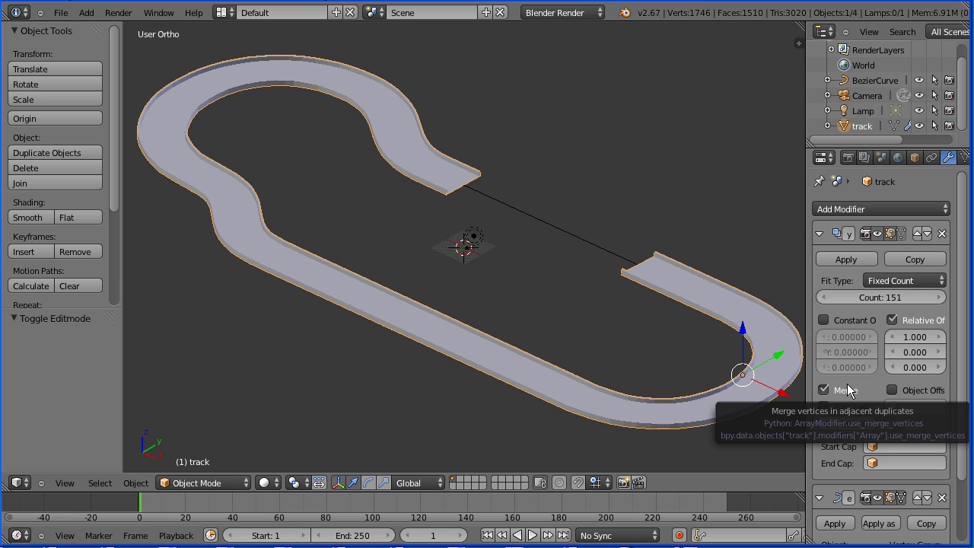
{"action": "left_click", "coordinate": [851, 261]}
{"action": "left_click", "coordinate": [837, 260]}
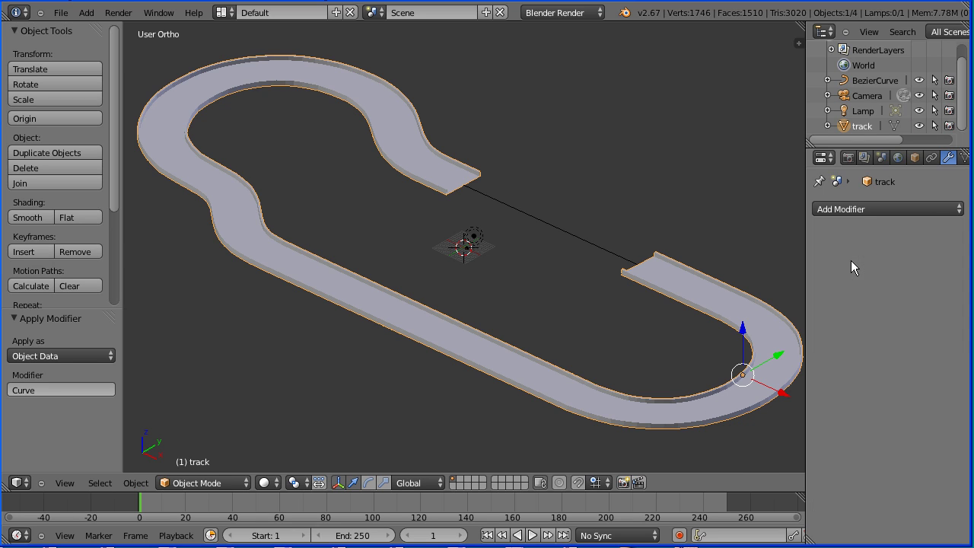
- Delete the Bezier curve, and open the track mesh in Edit Mode from the top view
{"action": "right_click", "coordinate": [548, 223]}
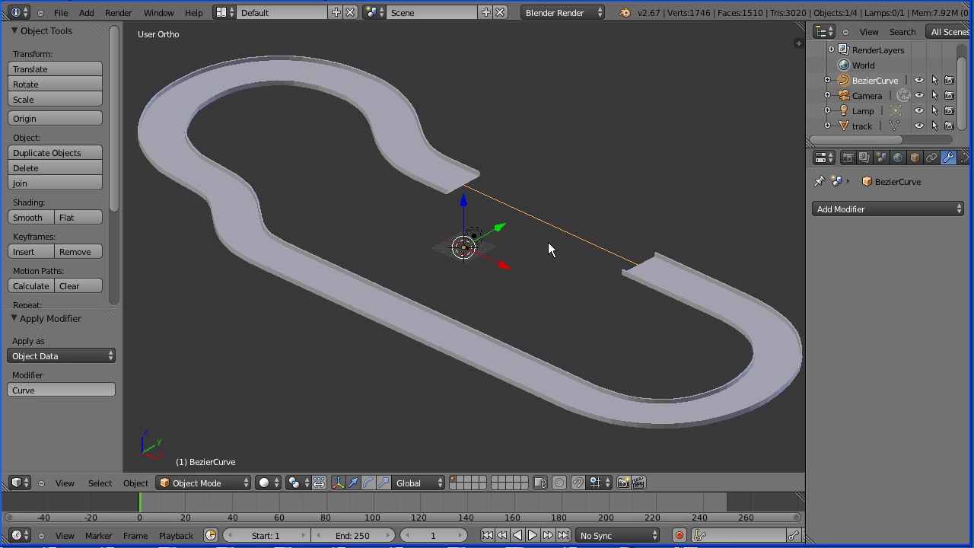
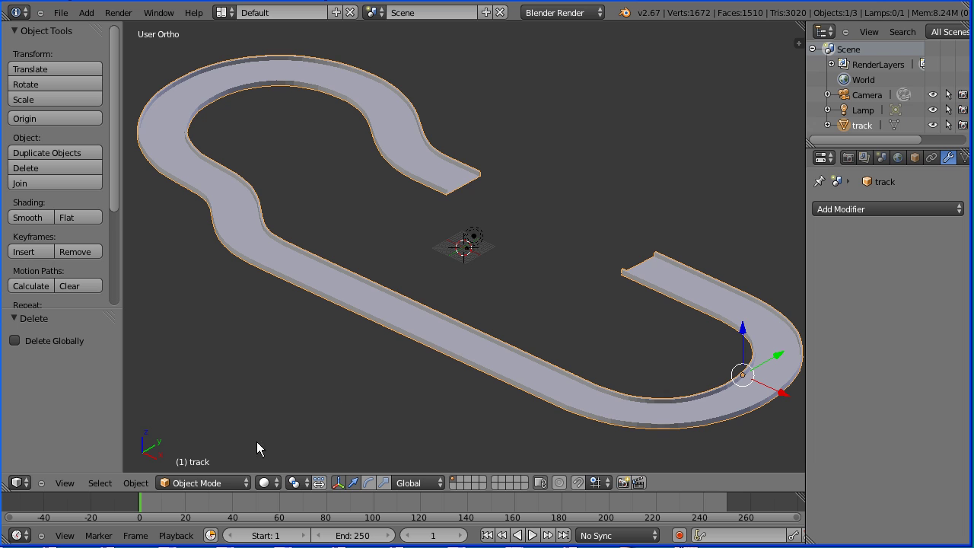
{"action": "left_click", "coordinate": [218, 483]}
{"action": "left_click", "coordinate": [225, 453]}
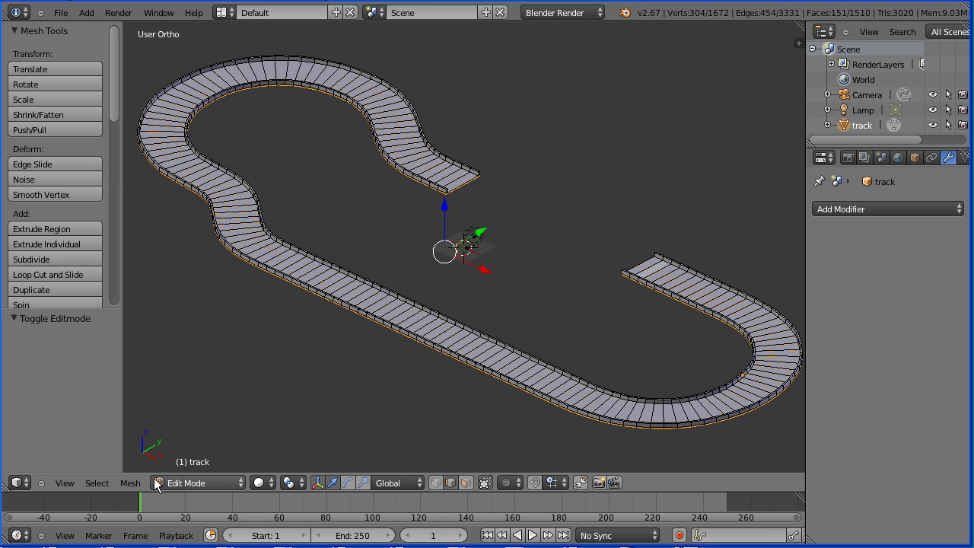
{"action": "left_click", "coordinate": [68, 481]}
{"action": "left_click", "coordinate": [86, 419]}
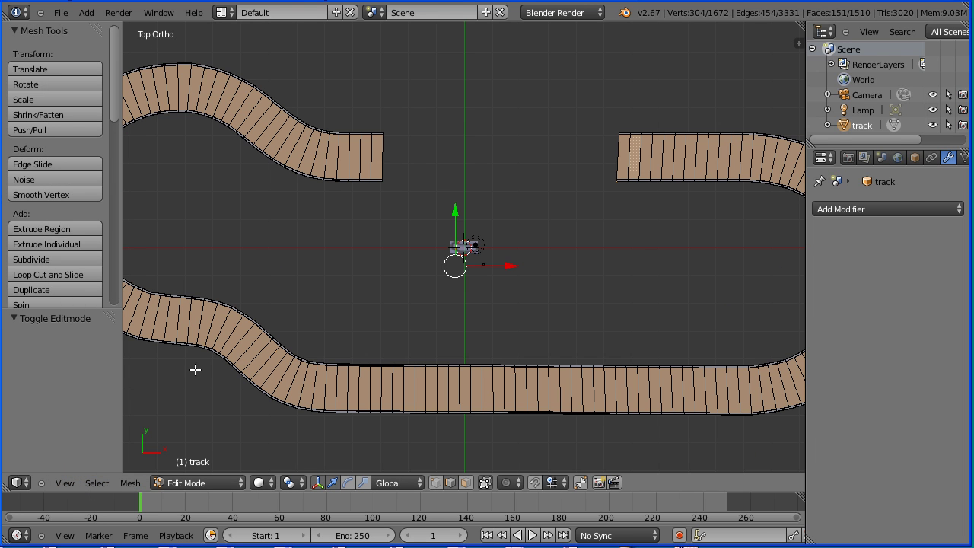
- Delete all vertices, including hidden ones, of the straight end section on the +X side of the track's gap
{"action": "left_click", "coordinate": [435, 483]}
{"action": "right_click", "coordinate": [718, 133]}
{"action": "key", "text": "b"}
{"action": "left_click_drag", "start_coordinate": [601, 119], "coordinate": [723, 201]}
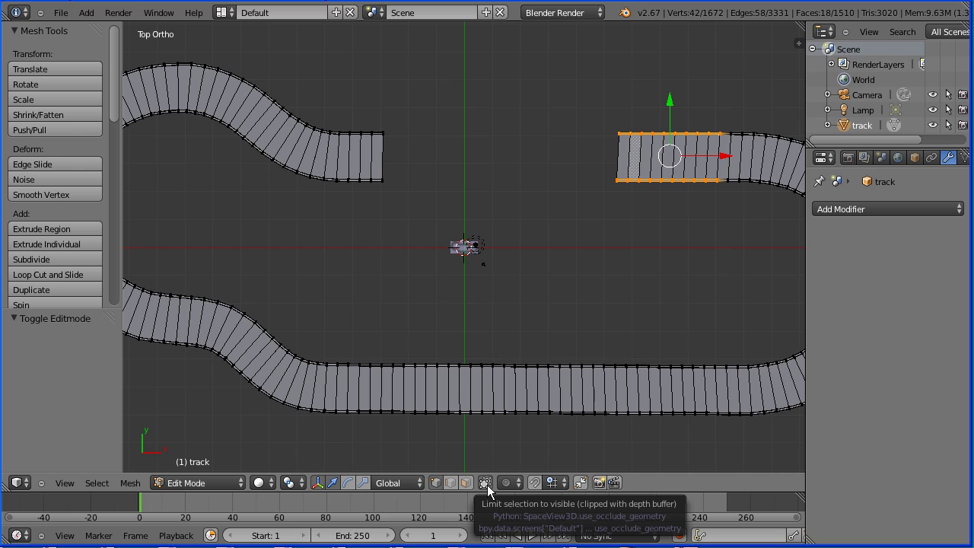
{"action": "key", "text": "b"}
{"action": "left_click_drag", "start_coordinate": [582, 104], "coordinate": [727, 204]}
{"action": "key", "text": "x"}
{"action": "left_click", "coordinate": [688, 209]}
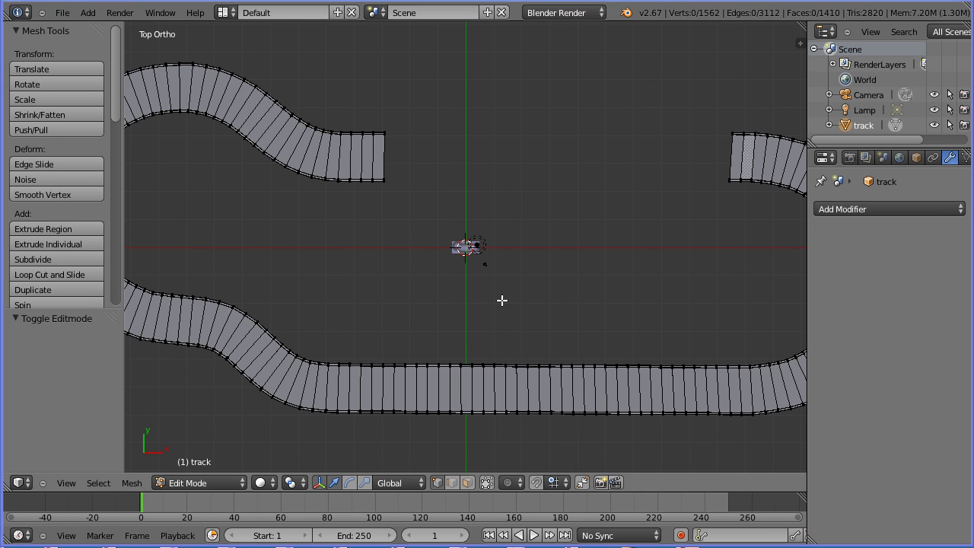
- Set edge selection limited to visible geometry, with one wall corner of the track's open end in close view
{"action": "middle_click_drag", "start_coordinate": [693, 313], "coordinate": [524, 159]}
{"action": "scroll", "coordinate": [519, 174], "scroll_direction": "down", "scroll_amount": 3}
{"action": "scroll", "coordinate": [614, 352], "scroll_direction": "up", "scroll_amount": 4}
{"action": "scroll", "coordinate": [614, 351], "scroll_direction": "up", "scroll_amount": 5}
{"action": "middle_click_drag", "start_coordinate": [754, 197], "coordinate": [196, 250]}
{"action": "middle_click_drag", "start_coordinate": [228, 285], "coordinate": [407, 284]}
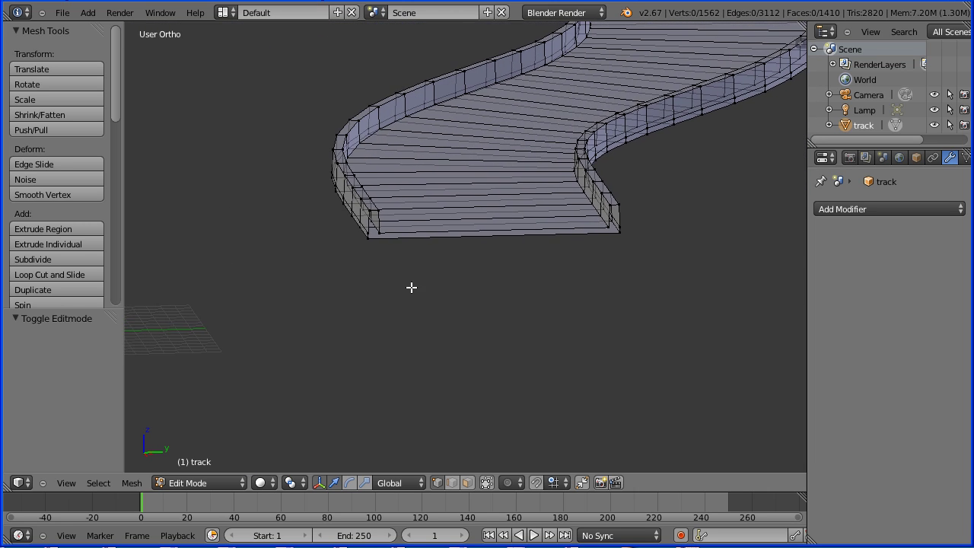
{"action": "scroll", "coordinate": [415, 293], "scroll_direction": "up", "scroll_amount": 5}
{"action": "middle_click_drag", "start_coordinate": [317, 285], "coordinate": [472, 356], "text": "shift"}
{"action": "left_click", "coordinate": [490, 487]}
{"action": "left_click", "coordinate": [453, 485]}
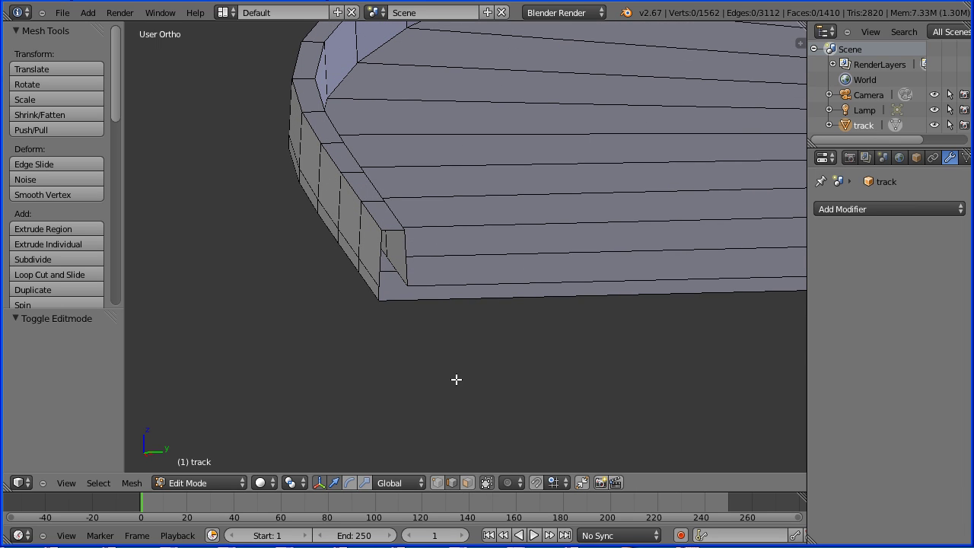
- Select the bottom road edge plus the outer, top and inner edges of the adjoining wall at this open end
{"action": "right_click", "coordinate": [508, 296], "text": "alt"}
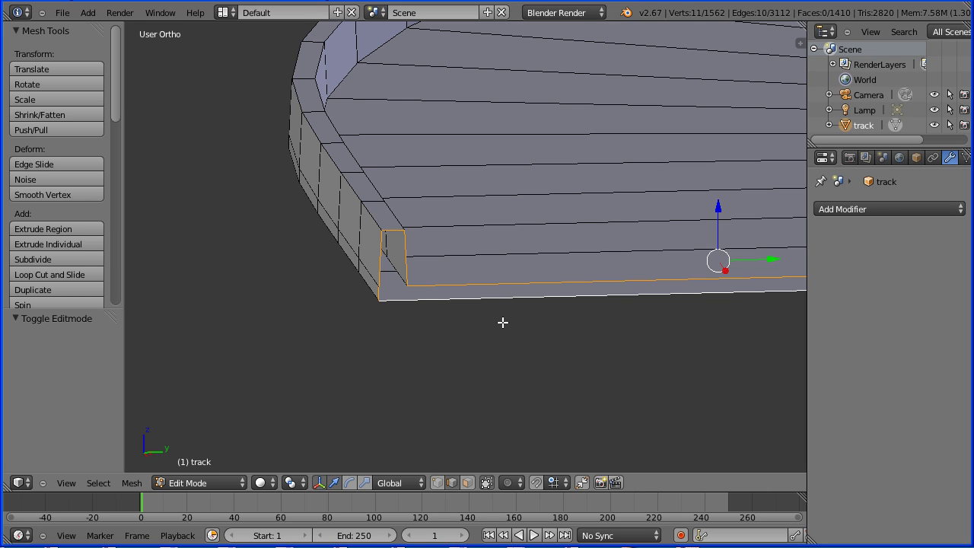
{"action": "right_click", "coordinate": [463, 299]}
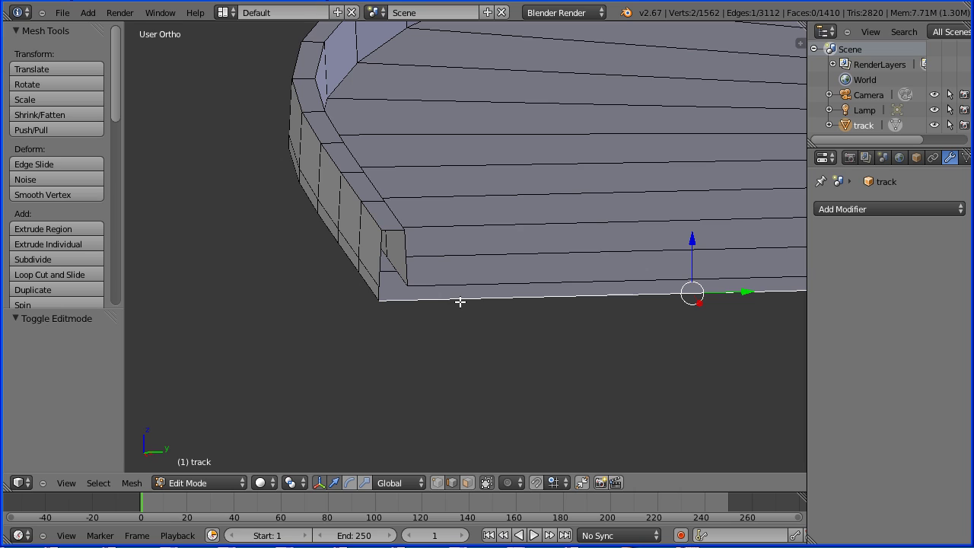
{"action": "right_click", "coordinate": [381, 291], "text": "shift"}
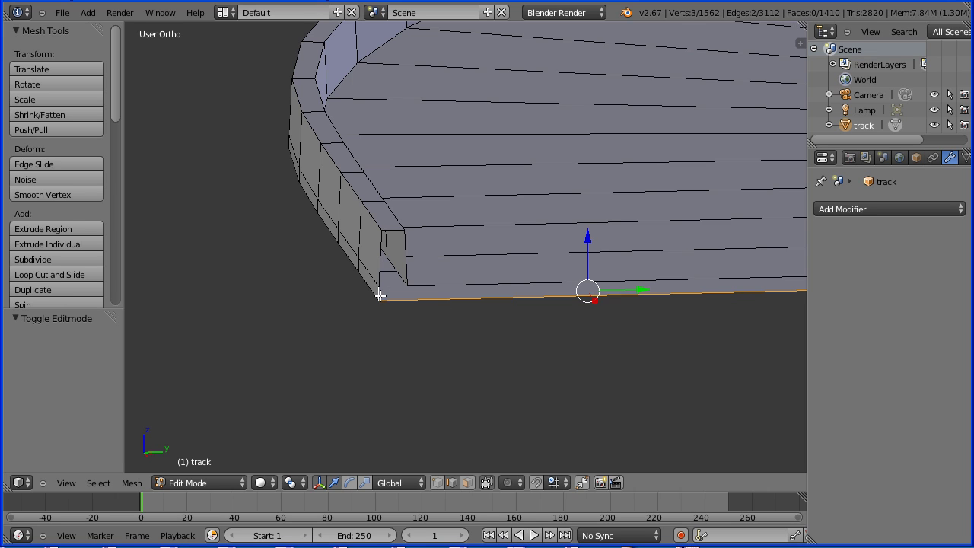
{"action": "right_click", "coordinate": [382, 258], "text": "shift"}
{"action": "right_click", "coordinate": [398, 231], "text": "shift"}
{"action": "right_click", "coordinate": [405, 250], "text": "shift"}
- Add the matching bottom road edge and outer, top and inner wall edges at the opposite open end to the selection
{"action": "scroll", "coordinate": [526, 322], "scroll_direction": "down", "scroll_amount": 6}
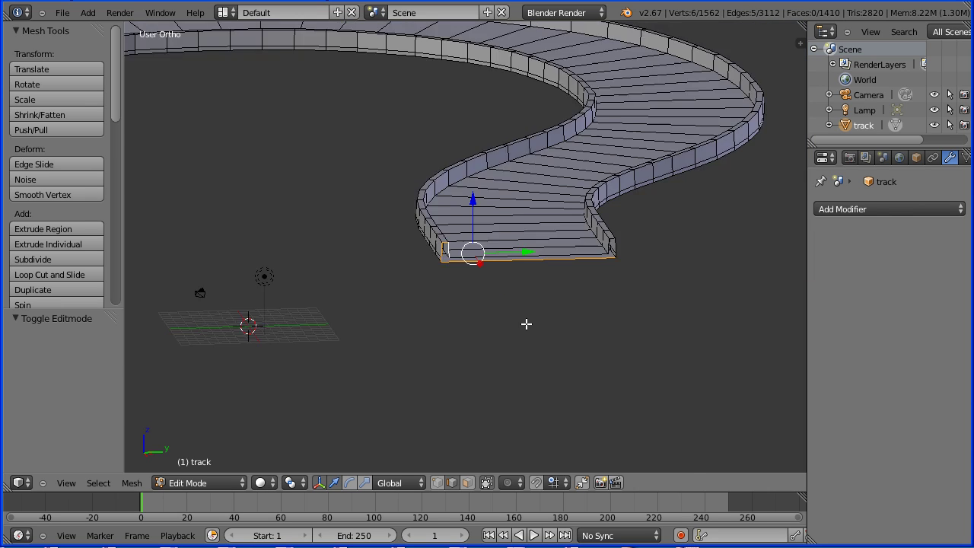
{"action": "scroll", "coordinate": [695, 368], "scroll_direction": "up", "scroll_amount": 2}
{"action": "middle_click_drag", "start_coordinate": [696, 368], "coordinate": [345, 363]}
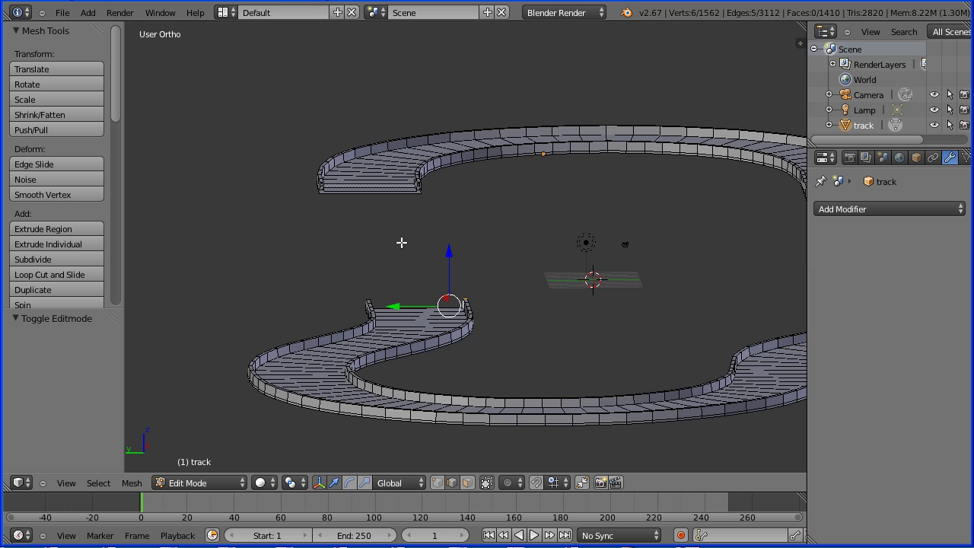
{"action": "scroll", "coordinate": [404, 261], "scroll_direction": "up", "scroll_amount": 3}
{"action": "scroll", "coordinate": [306, 212], "scroll_direction": "up", "scroll_amount": 4}
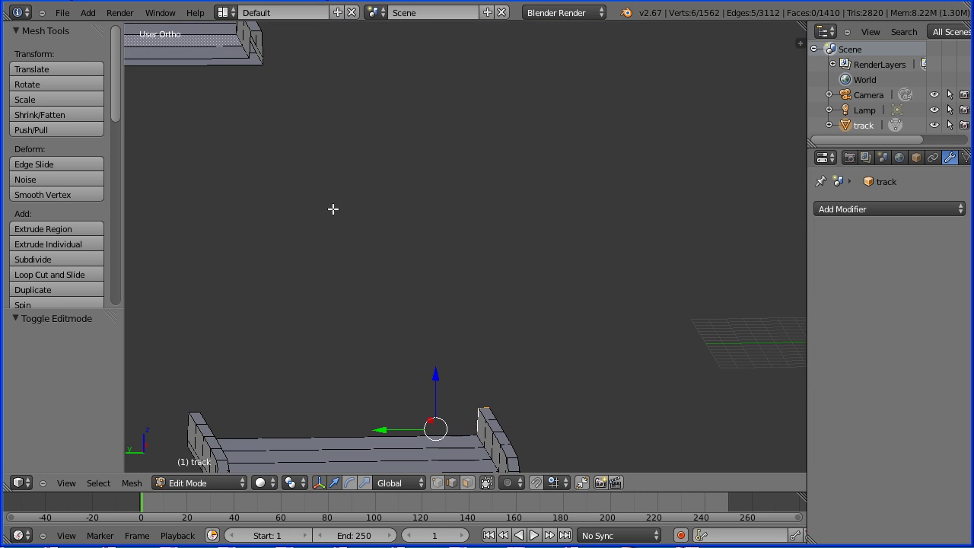
{"action": "middle_click_drag", "start_coordinate": [256, 94], "coordinate": [552, 415], "text": "shift"}
{"action": "scroll", "coordinate": [448, 389], "scroll_direction": "up", "scroll_amount": 2}
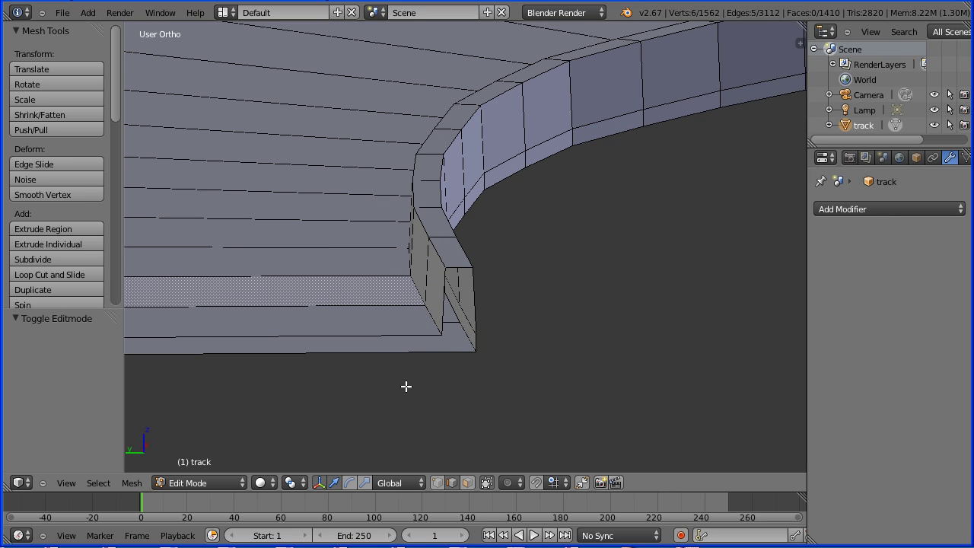
{"action": "right_click", "coordinate": [414, 353], "text": "shift"}
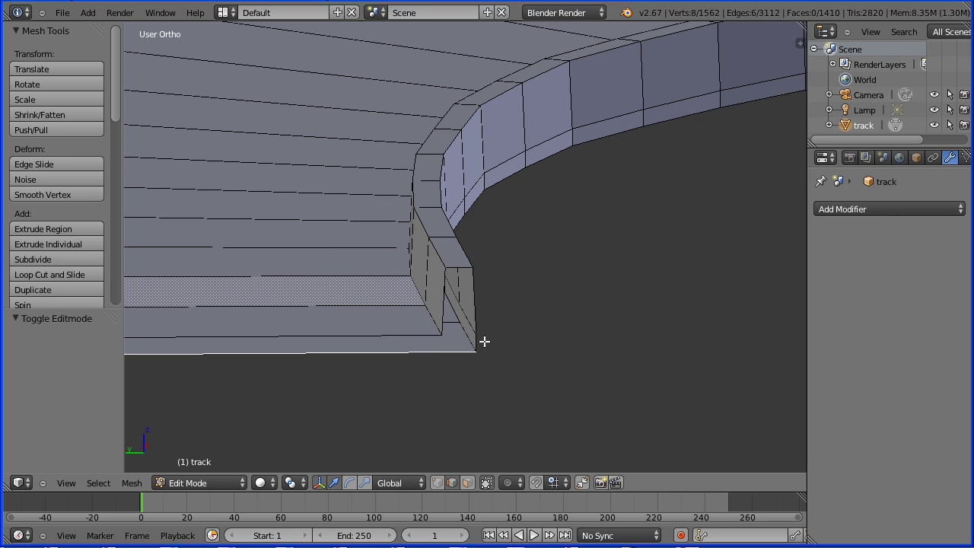
{"action": "right_click", "coordinate": [478, 340], "text": "shift"}
{"action": "right_click", "coordinate": [476, 296], "text": "shift"}
{"action": "right_click", "coordinate": [466, 269], "text": "shift"}
{"action": "right_click", "coordinate": [443, 297], "text": "shift"}
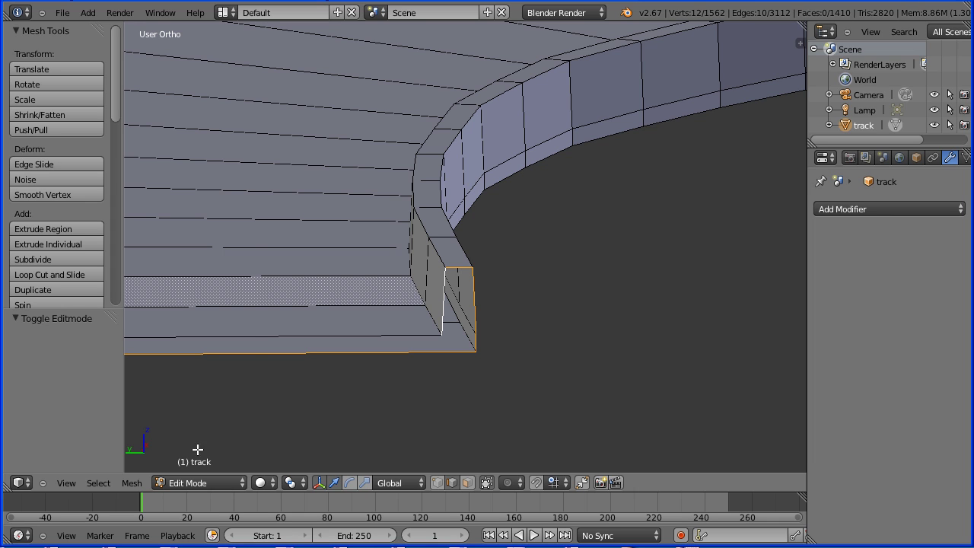
- Bridge the two selected edge loops across the gap in the track
{"action": "left_click", "coordinate": [132, 483]}
{"action": "mouse_move", "coordinate": [170, 253]}
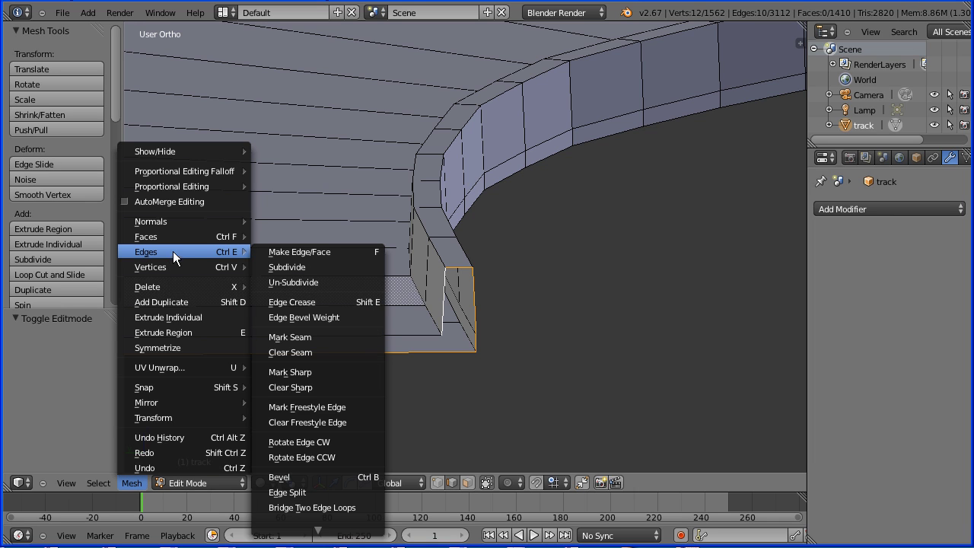
{"action": "left_click", "coordinate": [358, 507]}
{"action": "key", "text": "Tab"}
{"action": "key", "text": "Tab"}
- Select the two outer edges and the top edge of the still unbridged wall at one end of the gap
{"action": "middle_click_drag", "start_coordinate": [626, 302], "coordinate": [601, 308]}
{"action": "scroll", "coordinate": [599, 307], "scroll_direction": "up", "scroll_amount": 3}
{"action": "middle_click_drag", "start_coordinate": [685, 163], "coordinate": [329, 283], "text": "shift"}
{"action": "scroll", "coordinate": [330, 283], "scroll_direction": "up", "scroll_amount": 6}
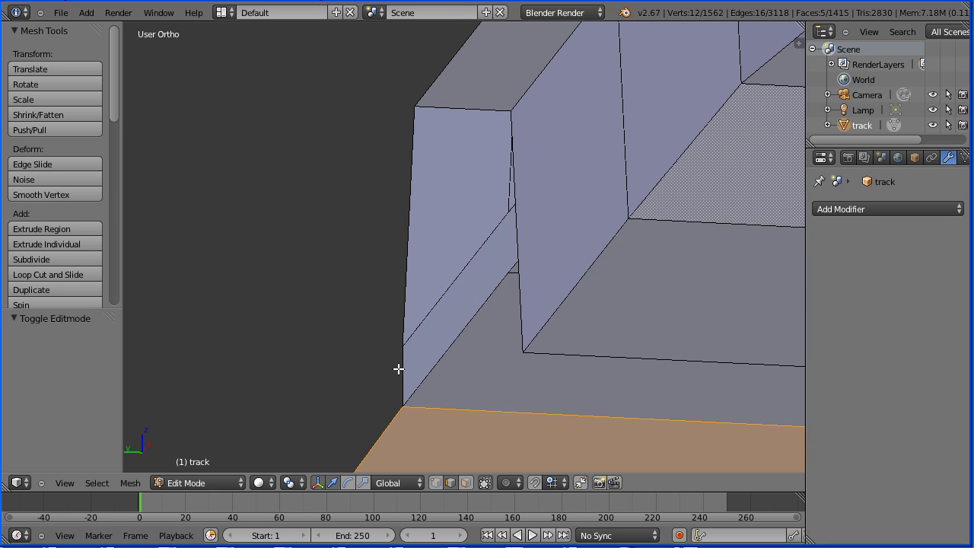
{"action": "right_click", "coordinate": [403, 368]}
{"action": "right_click", "coordinate": [410, 272], "text": "shift"}
{"action": "right_click", "coordinate": [457, 113], "text": "shift"}
- Add the matching outer and top wall edges at the gap's other end and bridge the two edge loops
{"action": "scroll", "coordinate": [446, 239], "scroll_direction": "down", "scroll_amount": 10}
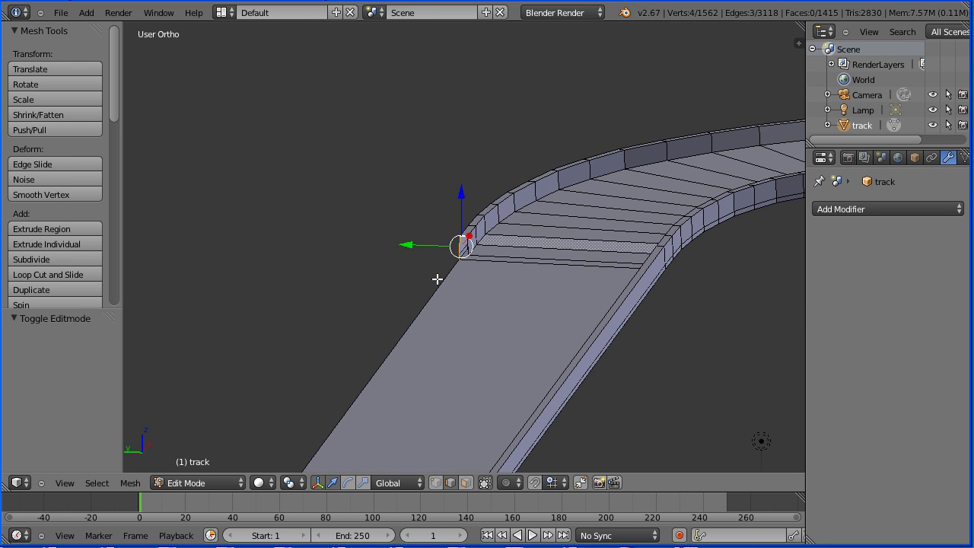
{"action": "middle_click_drag", "start_coordinate": [379, 268], "coordinate": [628, 254]}
{"action": "scroll", "coordinate": [613, 259], "scroll_direction": "up", "scroll_amount": 5}
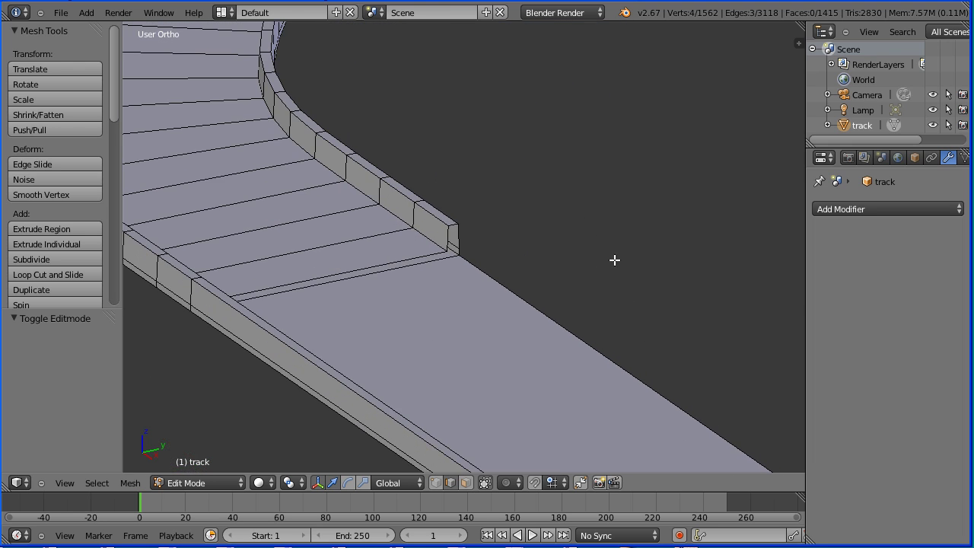
{"action": "scroll", "coordinate": [594, 277], "scroll_direction": "up", "scroll_amount": 2}
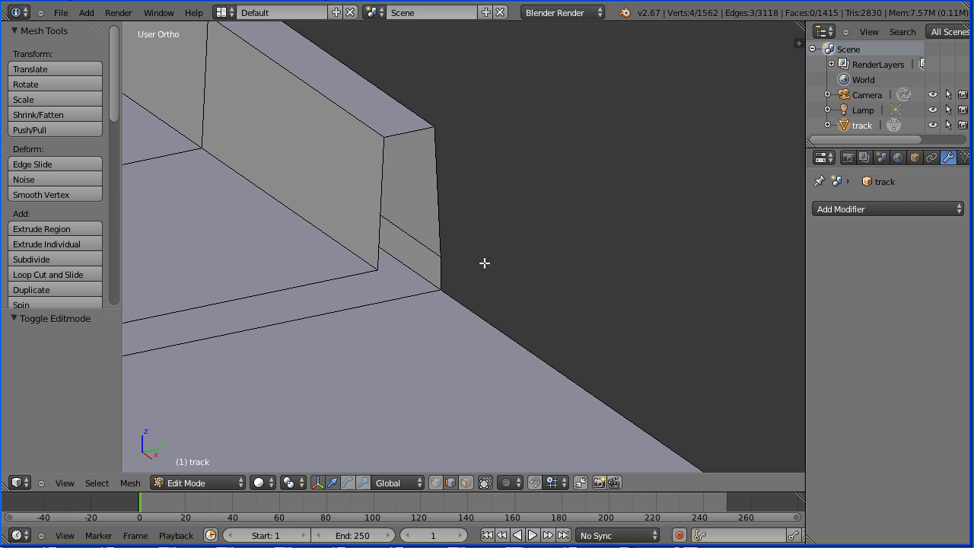
{"action": "left_click", "coordinate": [441, 274], "text": "shift"}
{"action": "left_click", "coordinate": [439, 195], "text": "shift"}
{"action": "left_click", "coordinate": [420, 135], "text": "shift"}
{"action": "key", "text": "ctrl+e"}
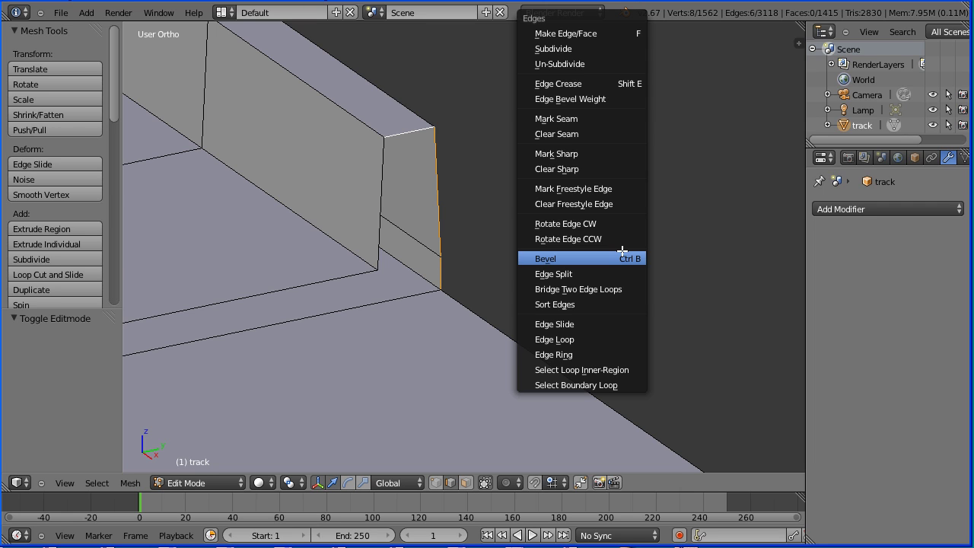
{"action": "left_click", "coordinate": [600, 288]}
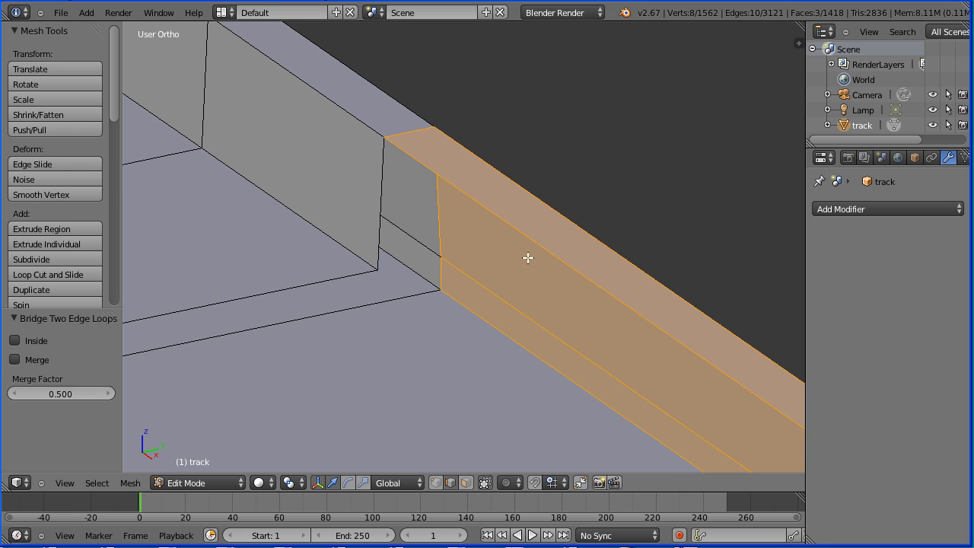
- Select the inner wall edge and upper road edge at both ends of the gap and bridge the two edge loops
{"action": "right_click", "coordinate": [380, 186]}
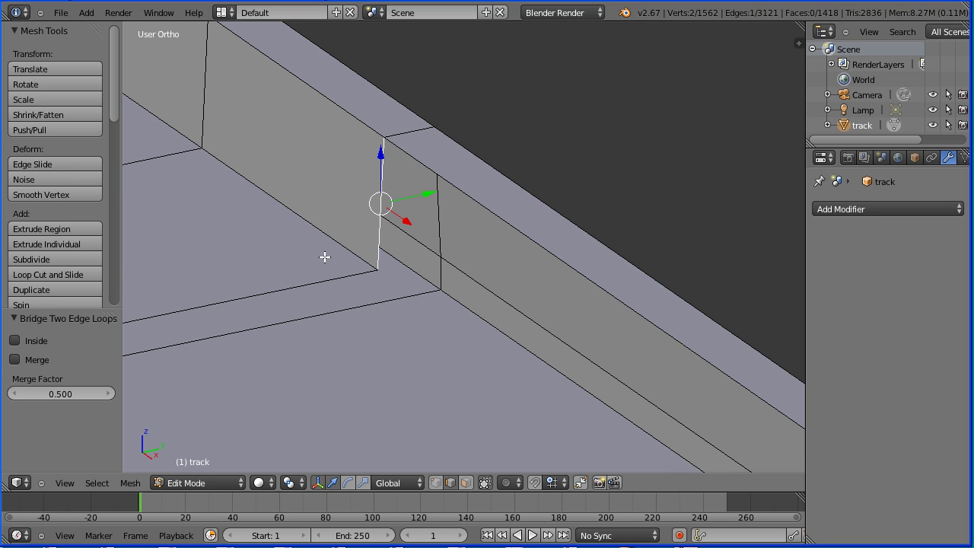
{"action": "right_click", "coordinate": [325, 281], "text": "shift"}
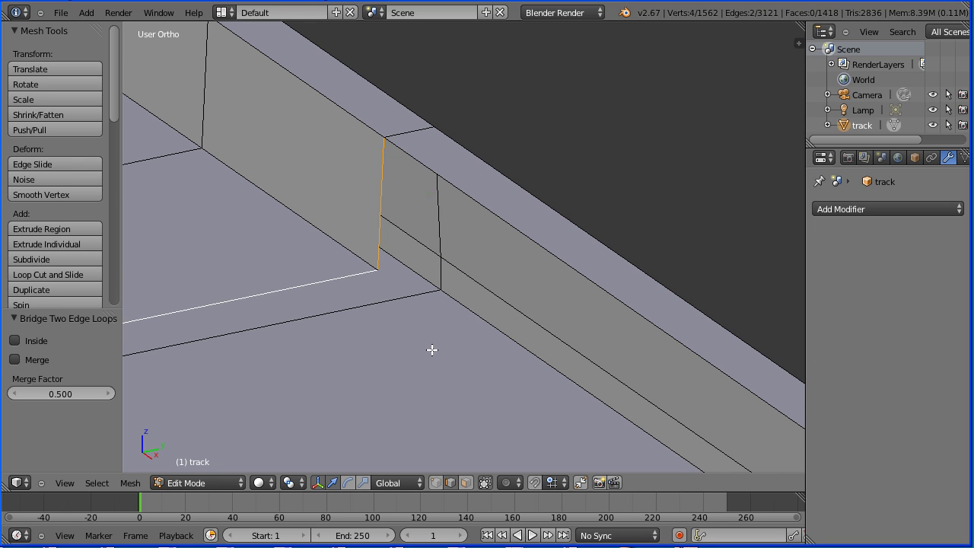
{"action": "scroll", "coordinate": [432, 350], "scroll_direction": "down", "scroll_amount": 5}
{"action": "middle_click_drag", "start_coordinate": [420, 344], "coordinate": [652, 317]}
{"action": "middle_click_drag", "start_coordinate": [743, 372], "coordinate": [321, 350]}
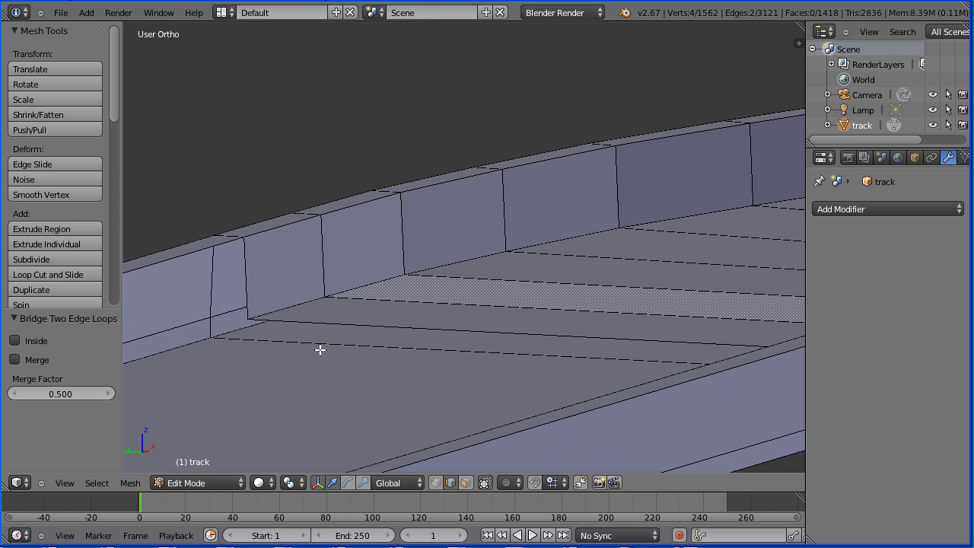
{"action": "right_click", "coordinate": [245, 275], "text": "shift"}
{"action": "right_click", "coordinate": [314, 324], "text": "shift"}
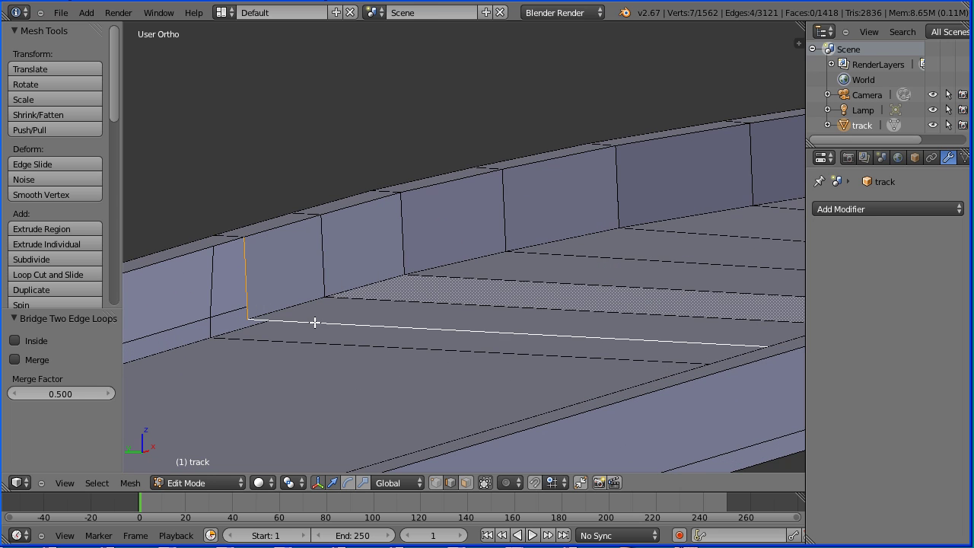
{"action": "key", "text": "ctrl+e"}
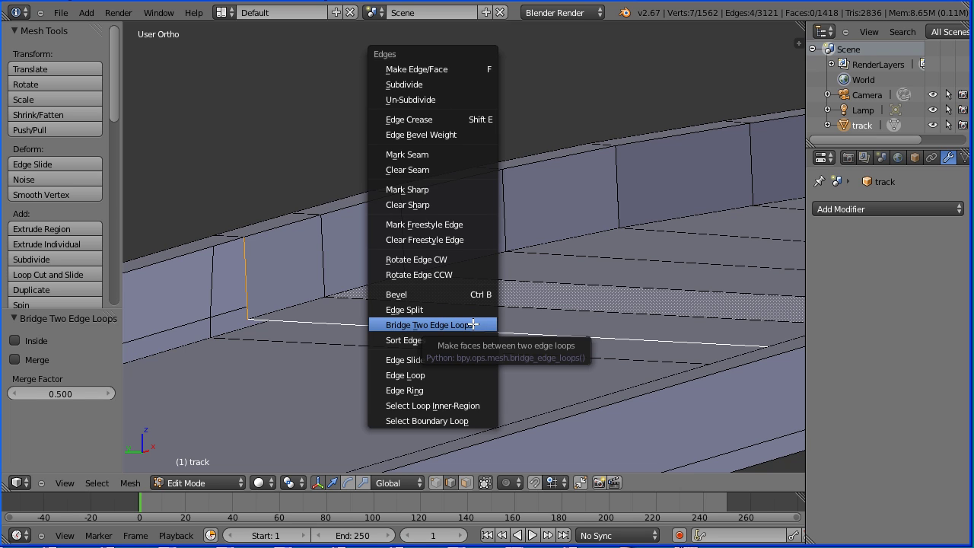
{"action": "left_click", "coordinate": [467, 326]}
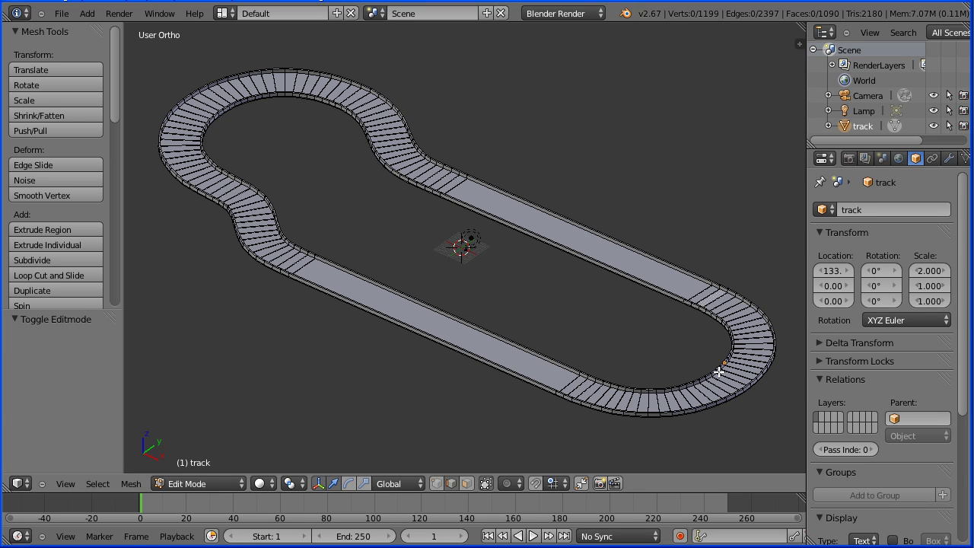
- Return to Object Mode and apply the track's scale
{"action": "left_click", "coordinate": [214, 488]}
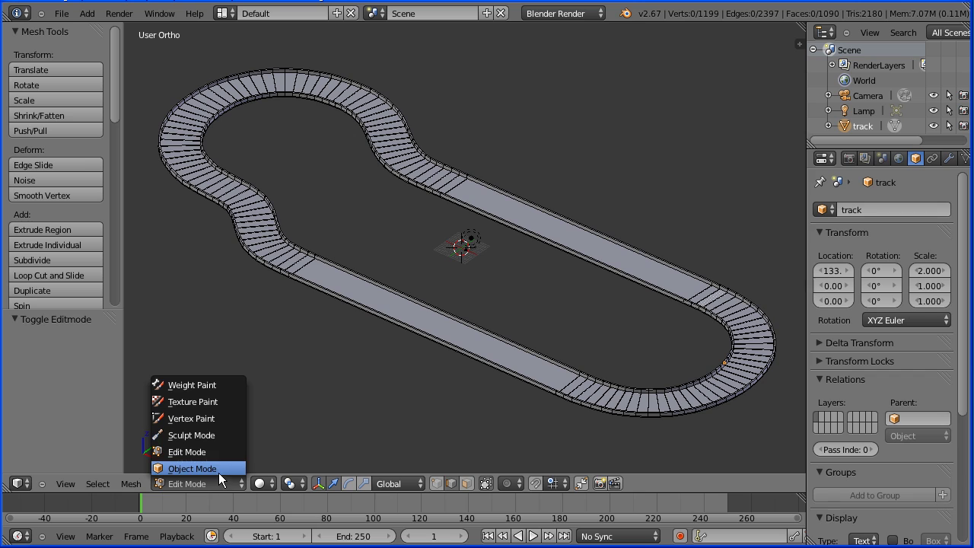
{"action": "left_click", "coordinate": [215, 470]}
{"action": "left_click", "coordinate": [144, 485]}
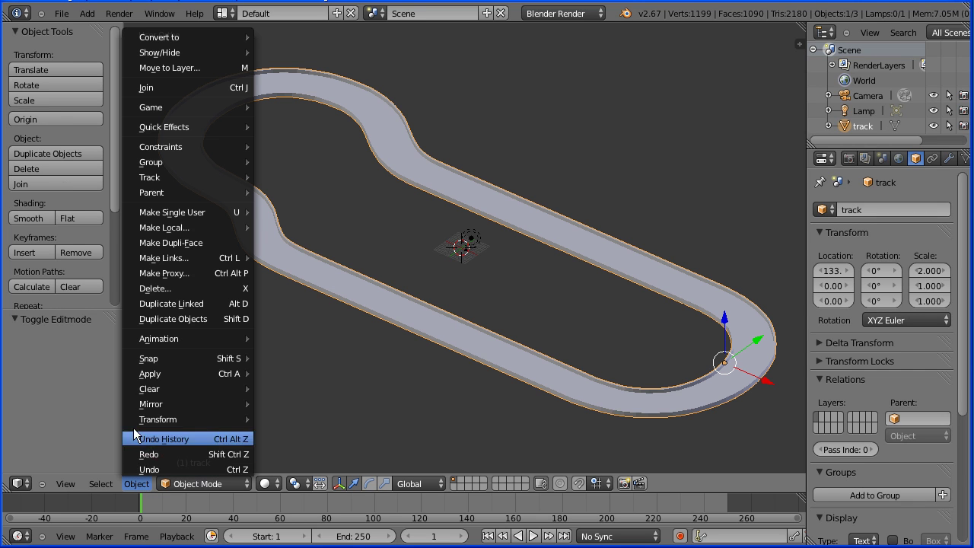
{"action": "mouse_move", "coordinate": [156, 373]}
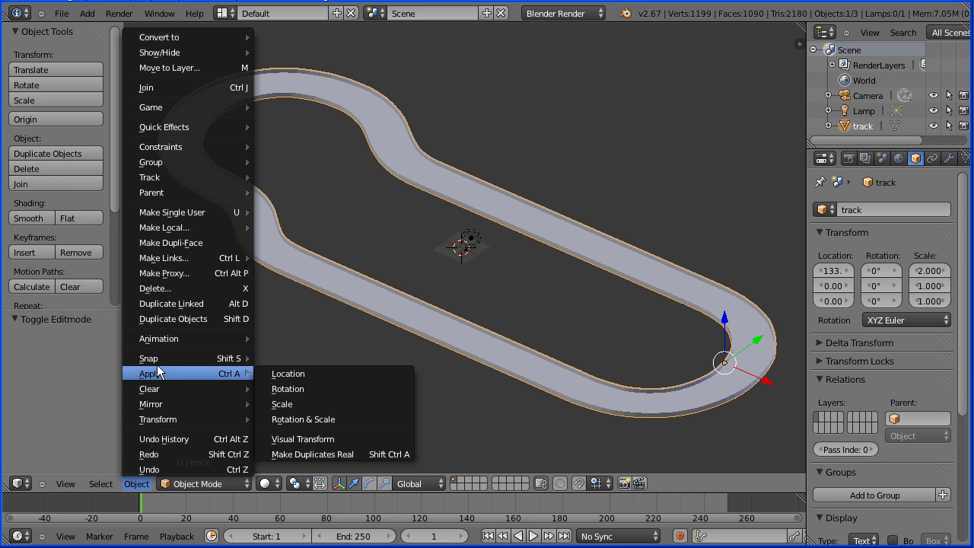
{"action": "left_click", "coordinate": [364, 403]}
- Snap the 3D cursor to the scene centre and set the track's origin to the 3D cursor
{"action": "left_click", "coordinate": [136, 485]}
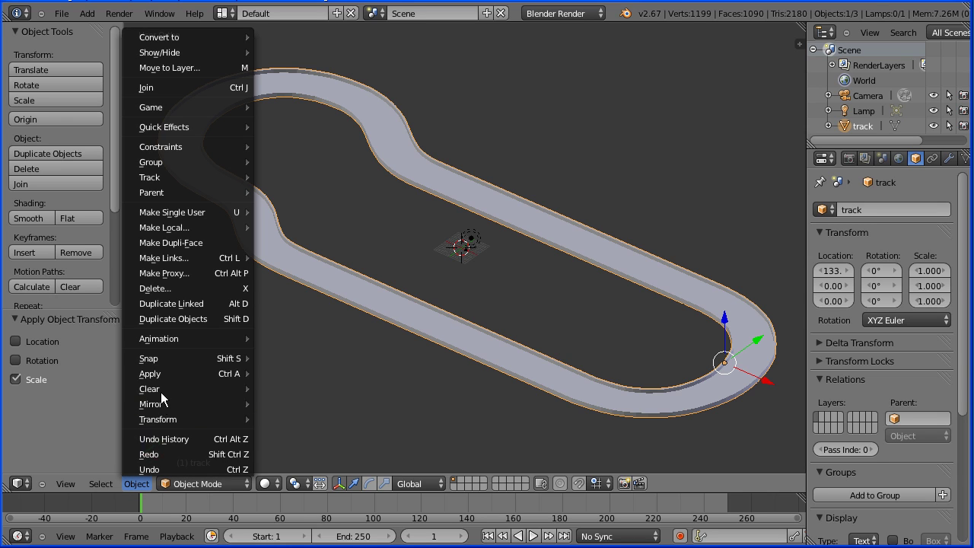
{"action": "mouse_move", "coordinate": [161, 357]}
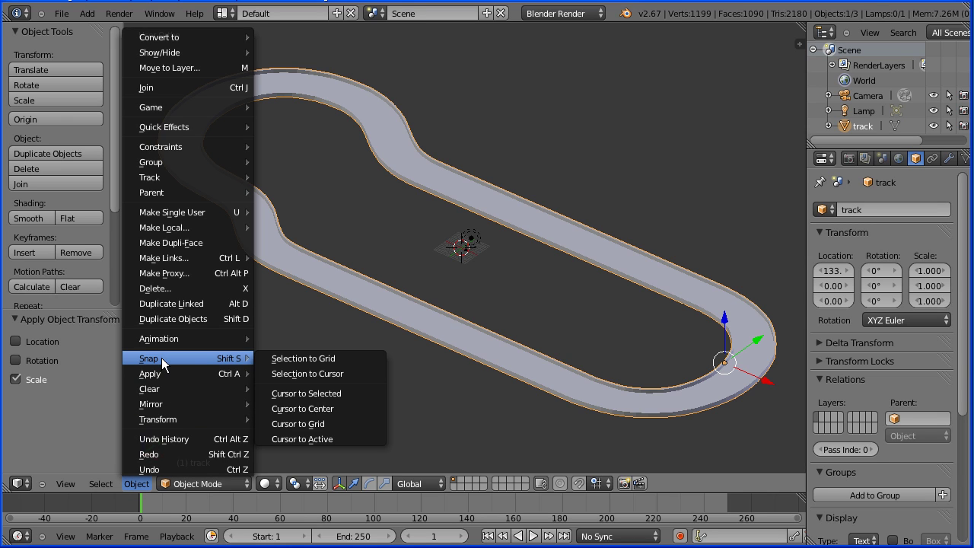
{"action": "left_click", "coordinate": [356, 409]}
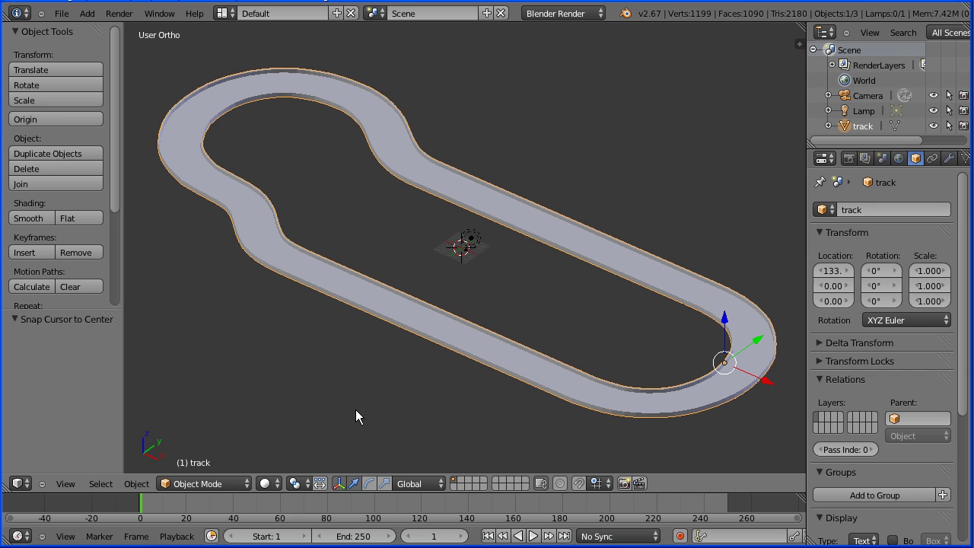
{"action": "left_click", "coordinate": [137, 484]}
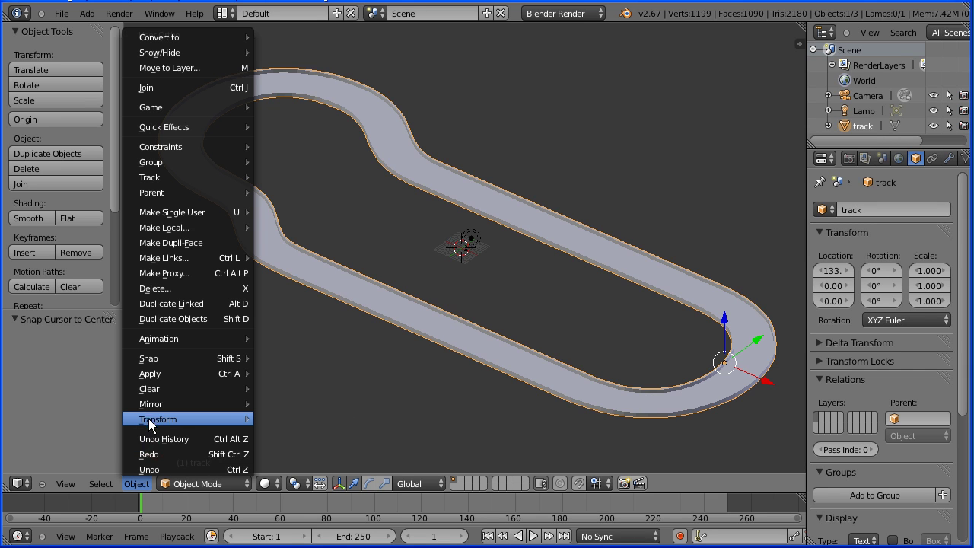
{"action": "mouse_move", "coordinate": [158, 420]}
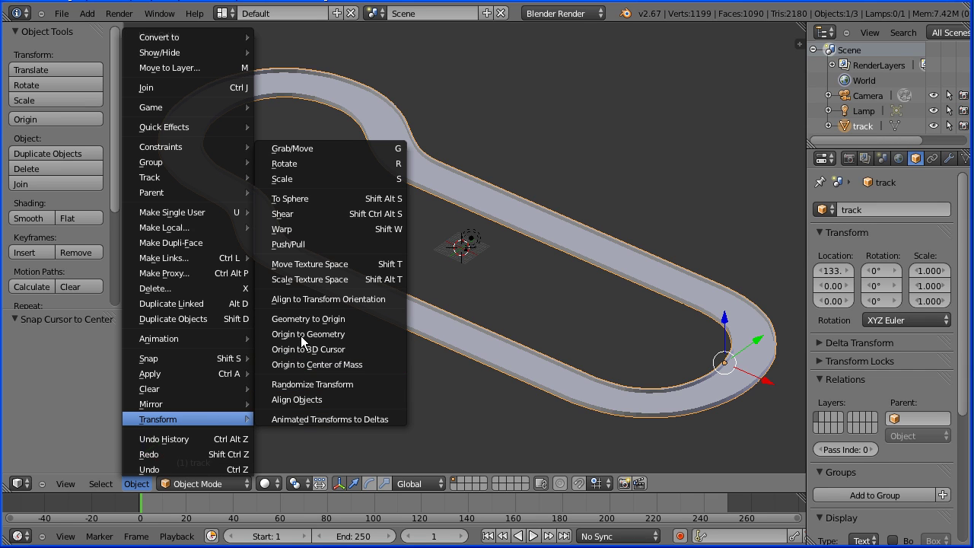
{"action": "left_click", "coordinate": [365, 351]}
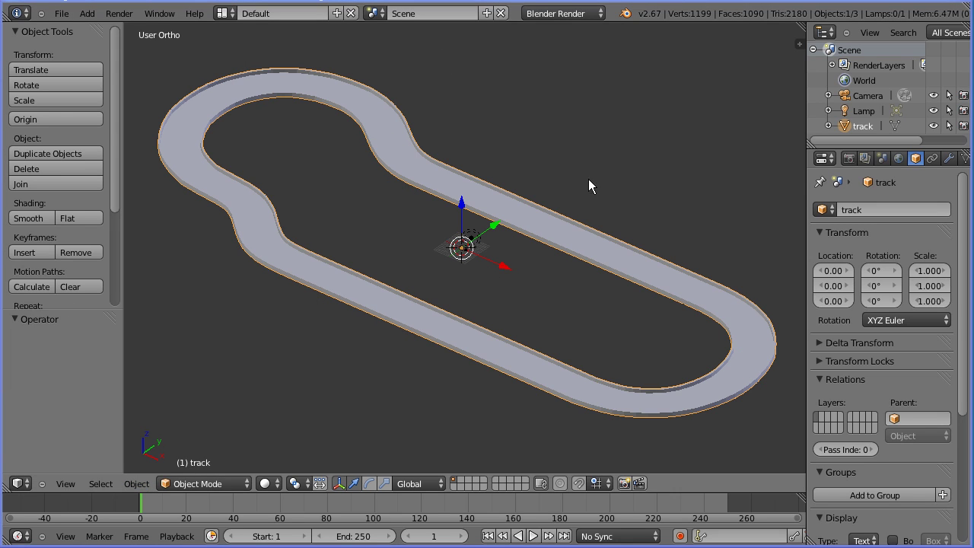